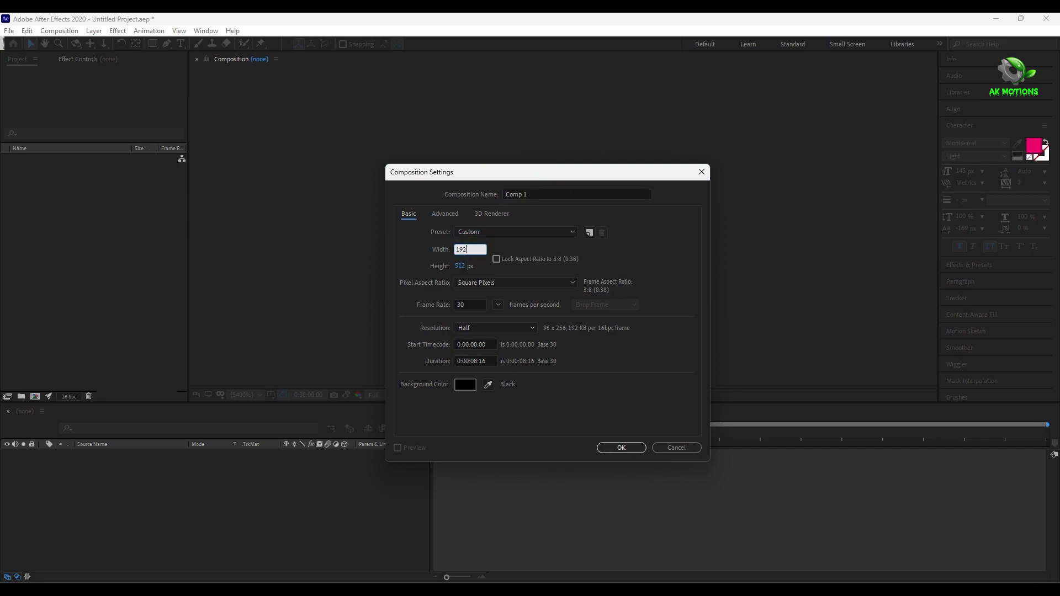
Step: Create a composition named Main at 1920 × 1080 px, 60 fps, with a duration of 0:00:10:00
{"action": "type", "text": "1080"}
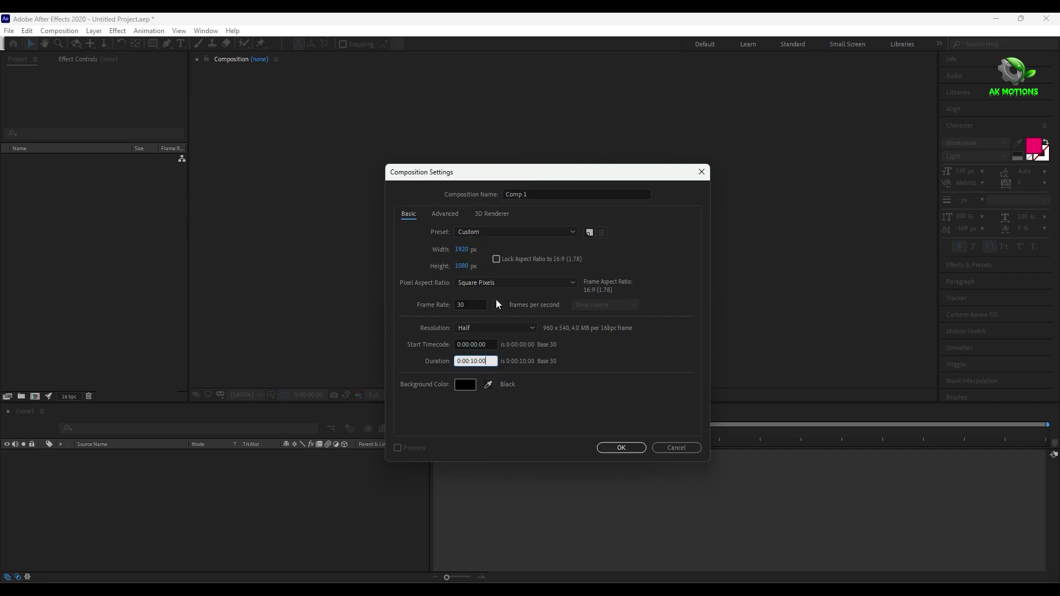
{"action": "left_click", "coordinate": [498, 306]}
{"action": "left_click", "coordinate": [513, 437]}
{"action": "left_click_drag", "start_coordinate": [535, 194], "coordinate": [510, 193]}
{"action": "key", "text": "BackSpace"}
{"action": "type", "text": "Main"}
{"action": "left_click", "coordinate": [621, 447]}
Step: Import the footagecrate ember hit, glass-shattering-3 and sparkblast-60-degrees clips, Particle_Stream_03 and Rocky_Edge_Alpha_Thin as footage
{"action": "double_click", "coordinate": [90, 263]}
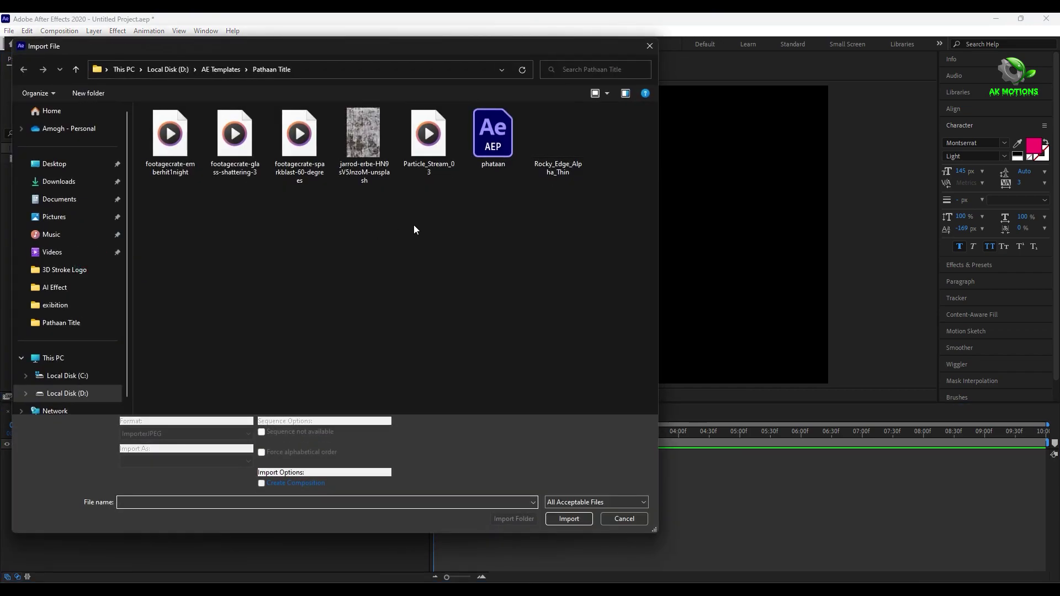
{"action": "left_click_drag", "start_coordinate": [294, 234], "coordinate": [188, 143]}
{"action": "left_click", "coordinate": [429, 143], "text": "ctrl"}
{"action": "left_click", "coordinate": [568, 156], "text": "ctrl"}
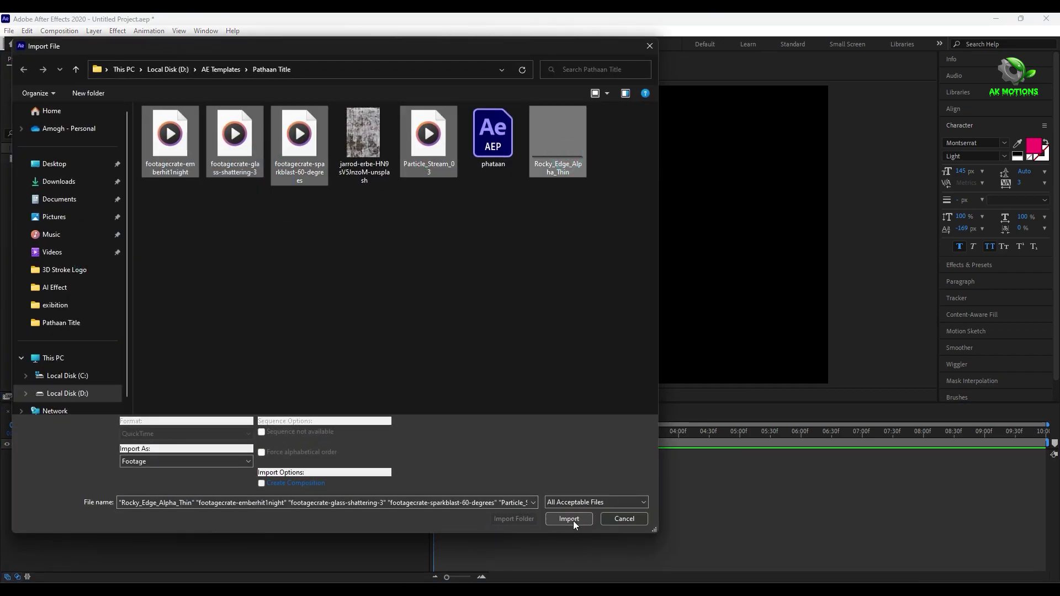
{"action": "left_click", "coordinate": [569, 519]}
Step: Add a text layer reading PATHAAN to the Main composition
{"action": "right_click", "coordinate": [191, 365]}
{"action": "left_click", "coordinate": [218, 371]}
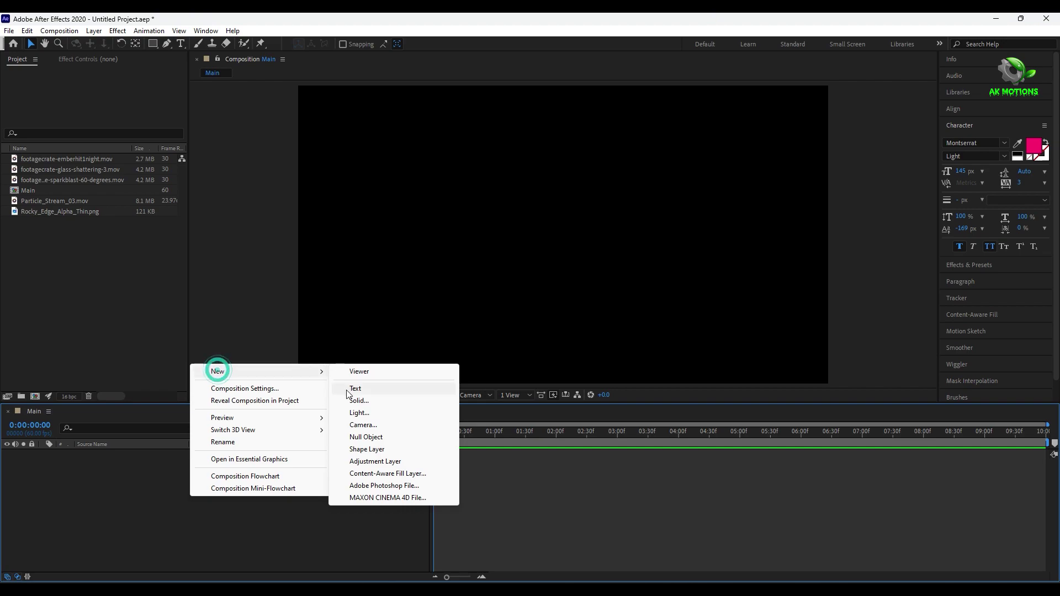
{"action": "left_click", "coordinate": [353, 389]}
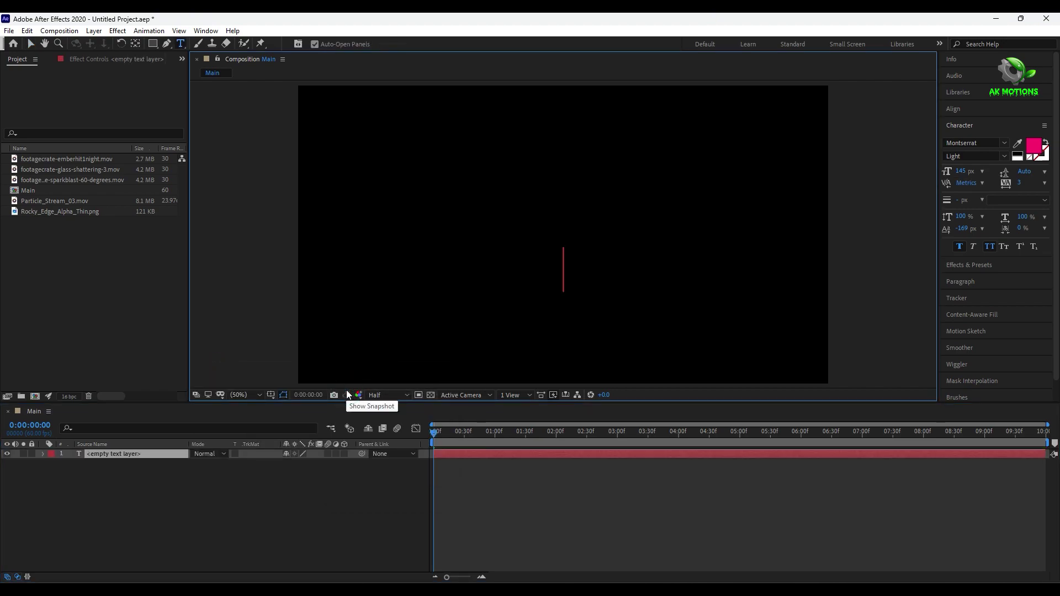
{"action": "type", "text": "PATHAAN"}
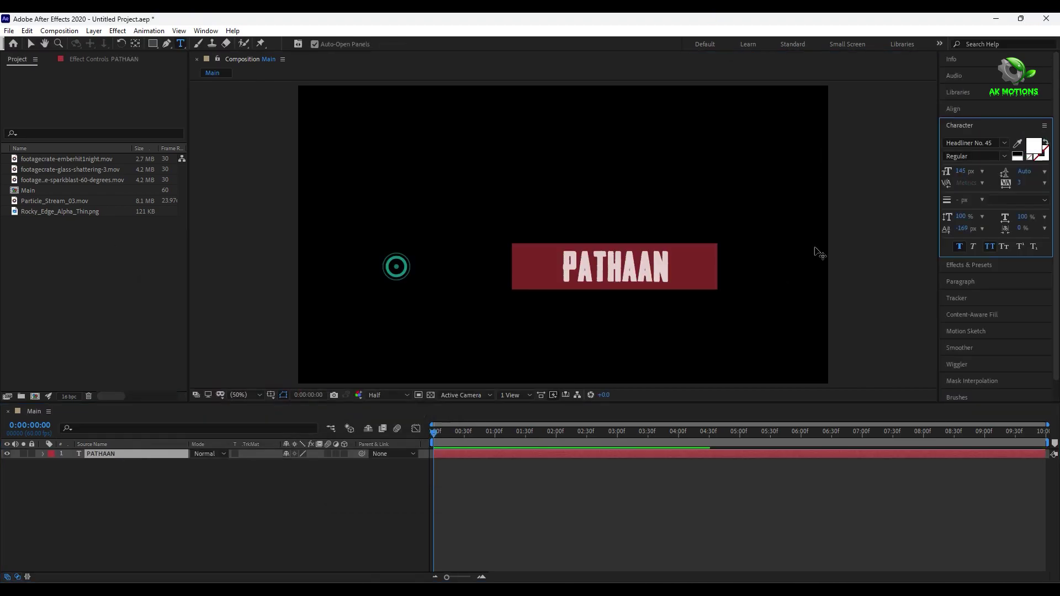
Step: Set the PATHAAN text's vertical scale to 60% and enlarge its font size until it spans most of the frame
{"action": "left_click", "coordinate": [960, 216]}
{"action": "type", "text": "60"}
{"action": "left_click_drag", "start_coordinate": [960, 171], "coordinate": [1021, 171]}
Step: Center the PATHAAN text horizontally and vertically in the composition
{"action": "left_click", "coordinate": [954, 109]}
{"action": "left_click", "coordinate": [969, 136]}
{"action": "left_click", "coordinate": [1025, 137]}
{"action": "left_click", "coordinate": [100, 454]}
{"action": "left_click", "coordinate": [135, 525]}
Step: Auto-trace the PATHAAN text layer to create mask outlines on a new layer
{"action": "left_click", "coordinate": [115, 452]}
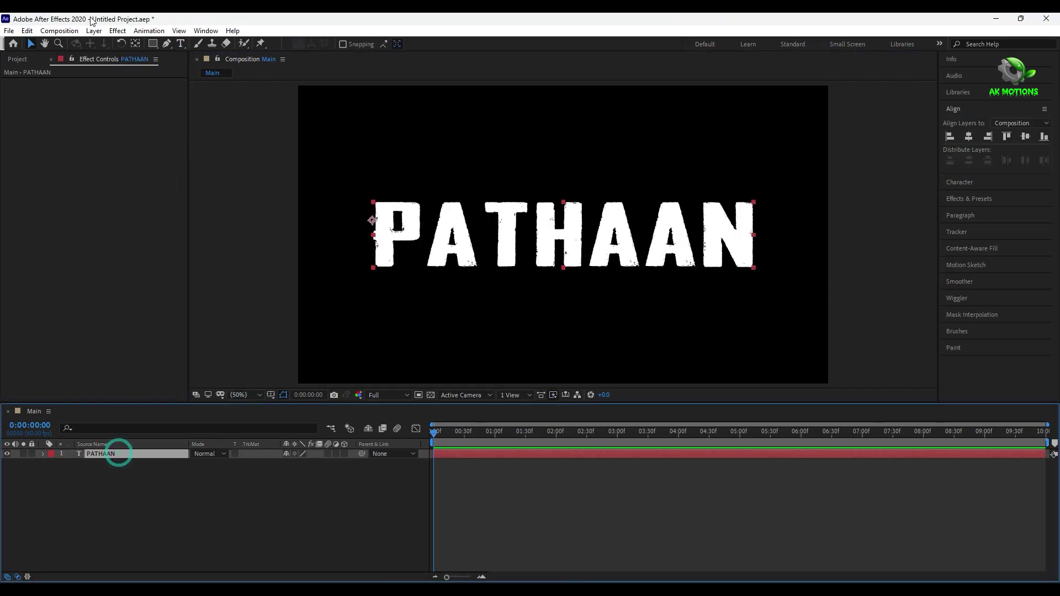
{"action": "left_click", "coordinate": [95, 30]}
{"action": "left_click", "coordinate": [153, 386]}
{"action": "left_click", "coordinate": [553, 392]}
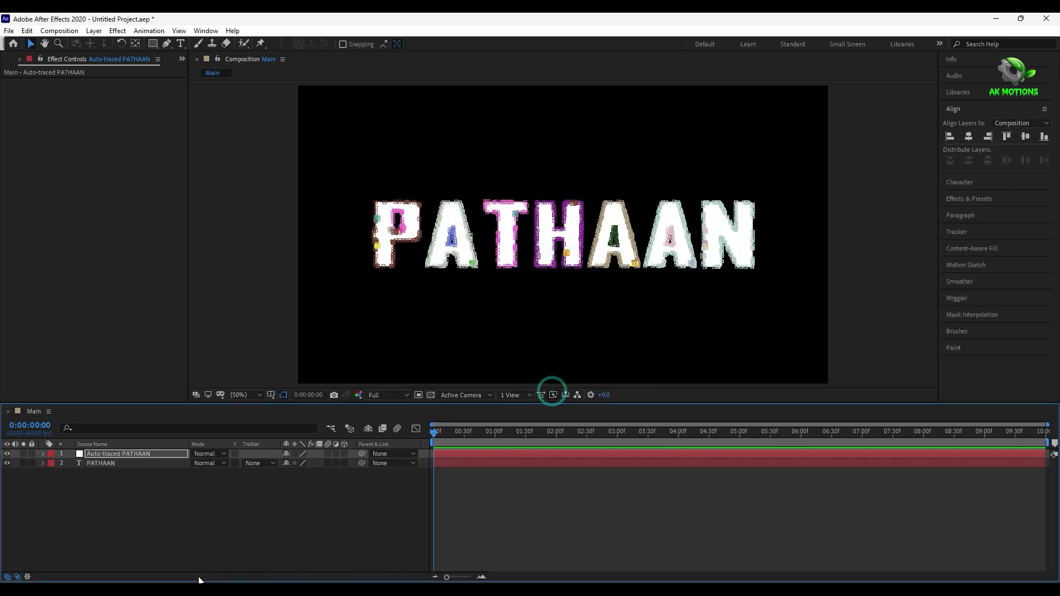
Step: Delete the original PATHAAN text layer and hide the auto-traced layer
{"action": "left_click", "coordinate": [115, 461]}
{"action": "key", "text": "Delete"}
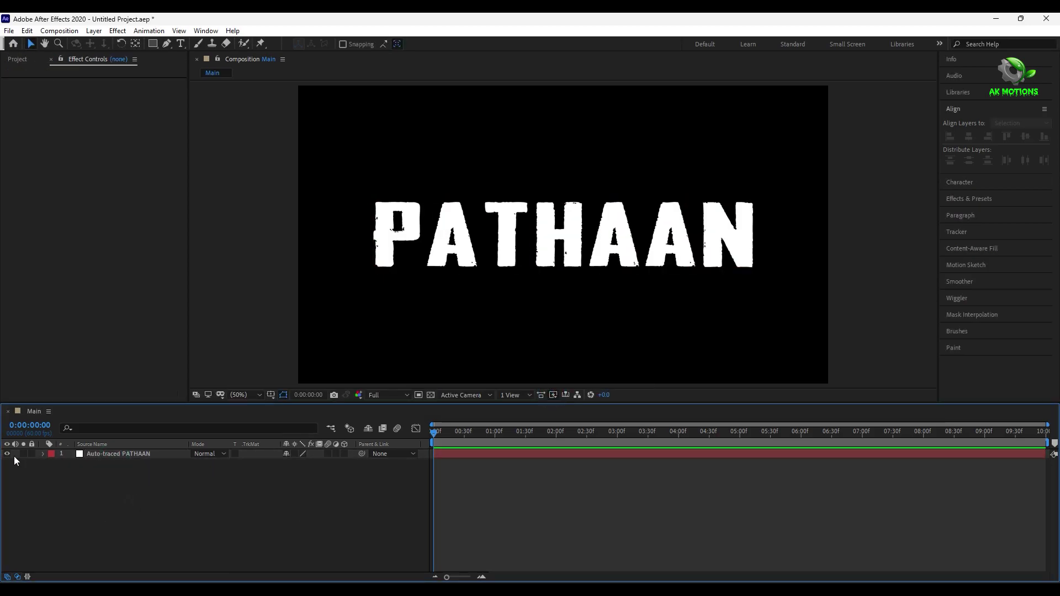
{"action": "left_click", "coordinate": [7, 453]}
Step: Create a 1920 × 1080 px black solid named element and apply the Element effect to it
{"action": "key", "text": "ctrl+y"}
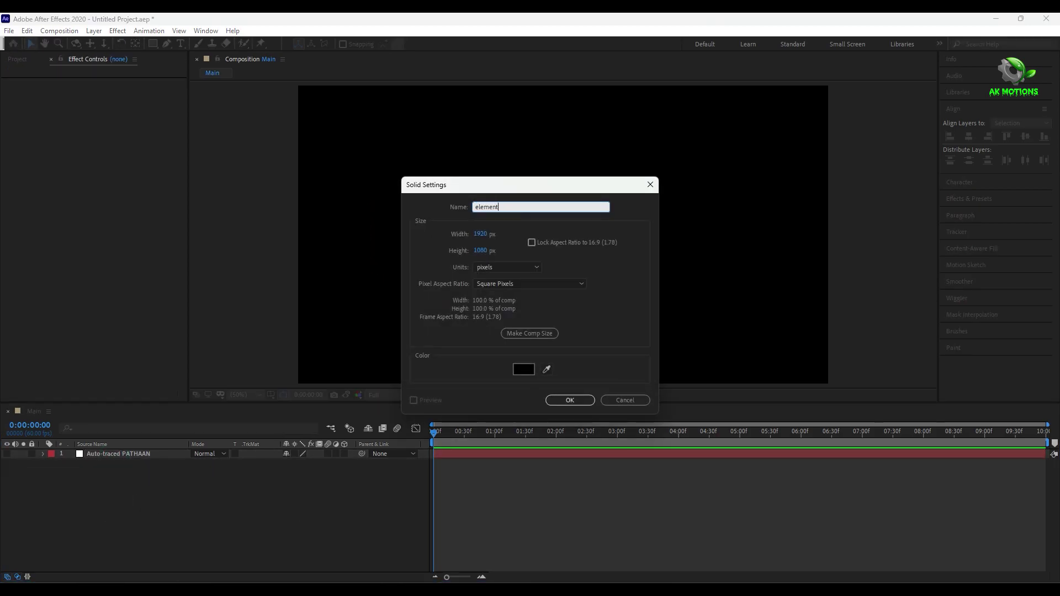
{"action": "key", "text": "Return"}
{"action": "key", "text": "ctrl+space"}
{"action": "type", "text": "element"}
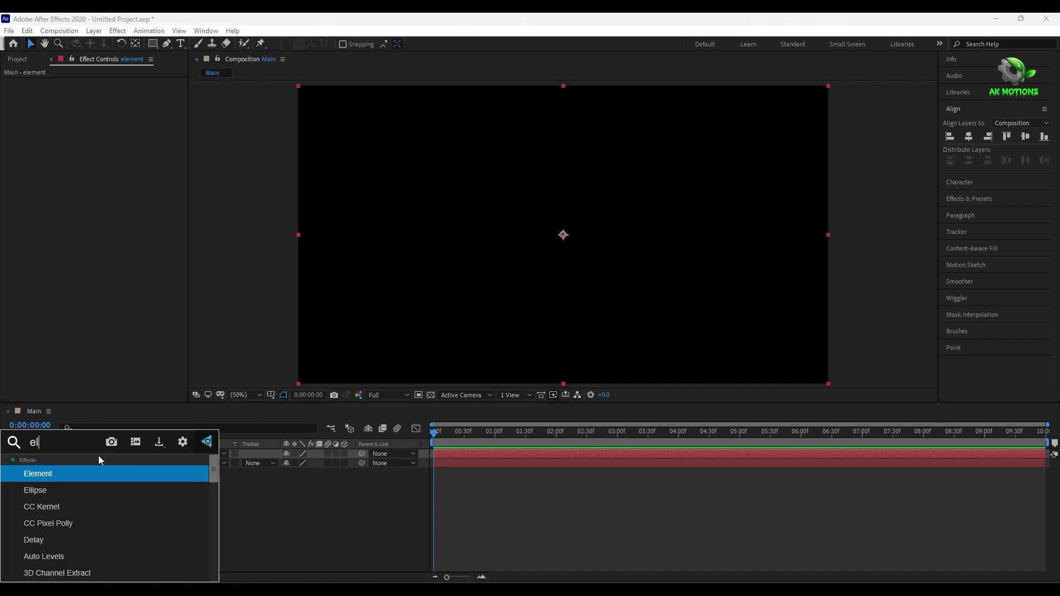
{"action": "key", "text": "Return"}
Step: Assign the Auto-traced PATHAAN layer as Path Layer 1 in the Element effect's custom text and masks
{"action": "left_click", "coordinate": [15, 184]}
{"action": "left_click", "coordinate": [25, 194]}
{"action": "left_click", "coordinate": [108, 203]}
{"action": "left_click", "coordinate": [167, 243]}
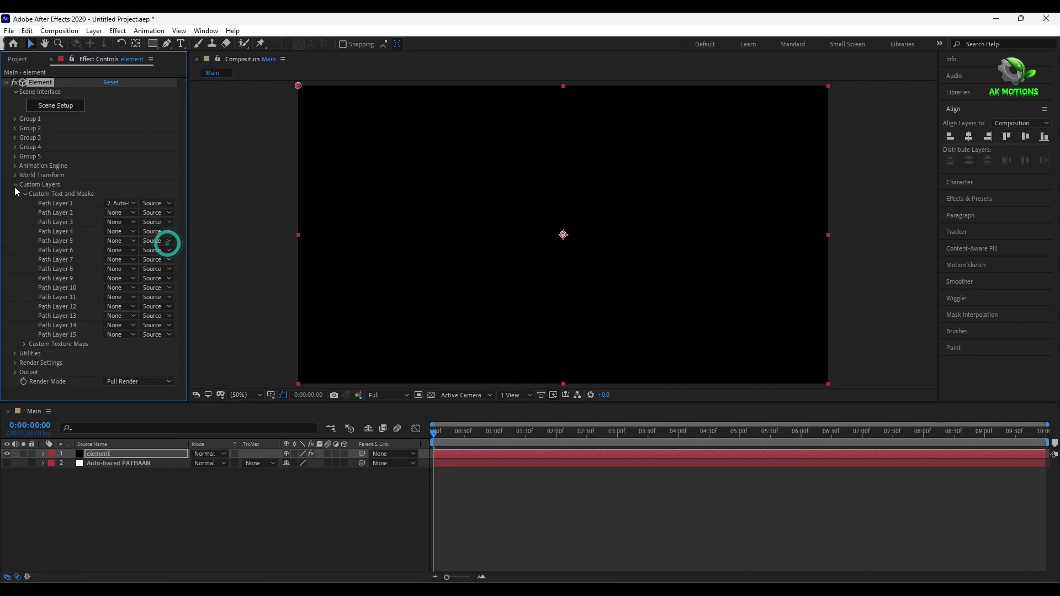
Step: Extrude the custom path in Element's Scene Setup and set its path resolution to Ultra
{"action": "left_click", "coordinate": [55, 105]}
{"action": "left_click", "coordinate": [279, 51]}
{"action": "scroll", "coordinate": [325, 356], "scroll_direction": "up", "scroll_amount": 3}
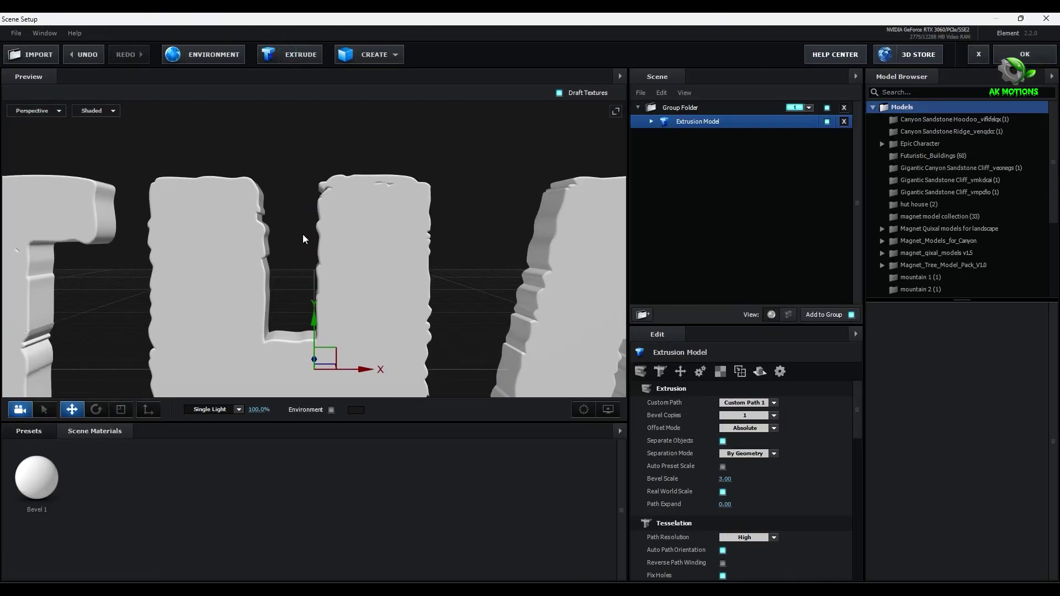
{"action": "scroll", "coordinate": [745, 459], "scroll_direction": "down", "scroll_amount": 3}
{"action": "left_click", "coordinate": [765, 423]}
{"action": "left_click", "coordinate": [759, 462]}
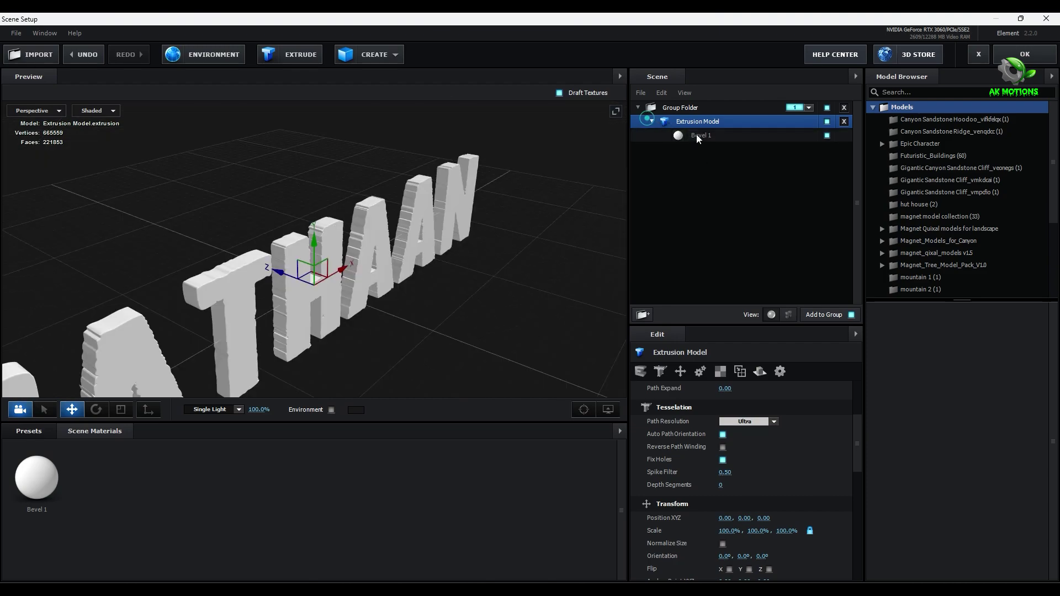
Step: Apply the stone_marmor material preset to the extrusion model's Bevel 1
{"action": "left_click", "coordinate": [698, 138]}
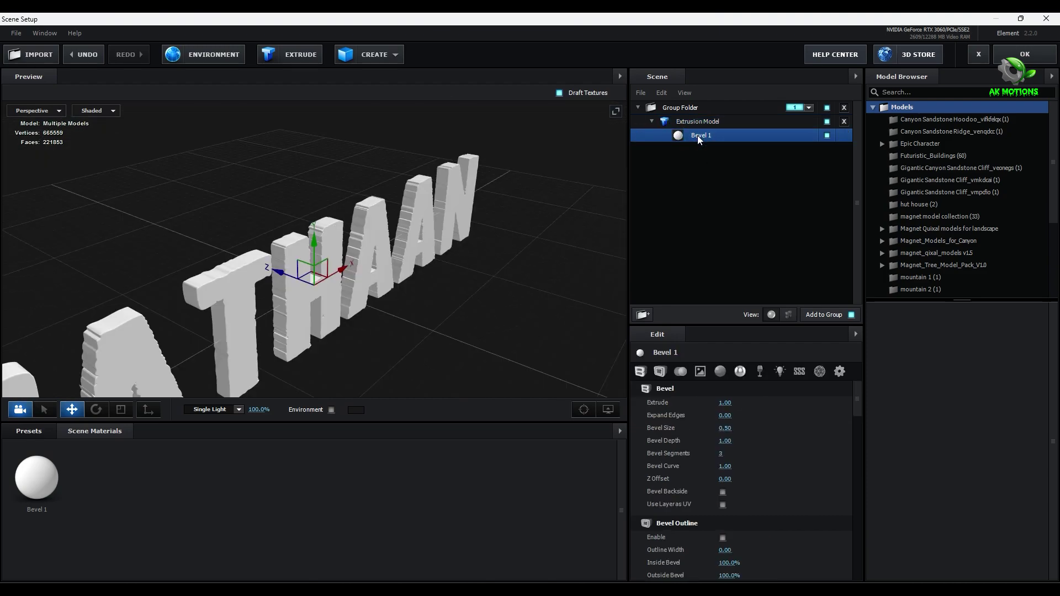
{"action": "left_click", "coordinate": [29, 430]}
{"action": "left_click", "coordinate": [56, 500]}
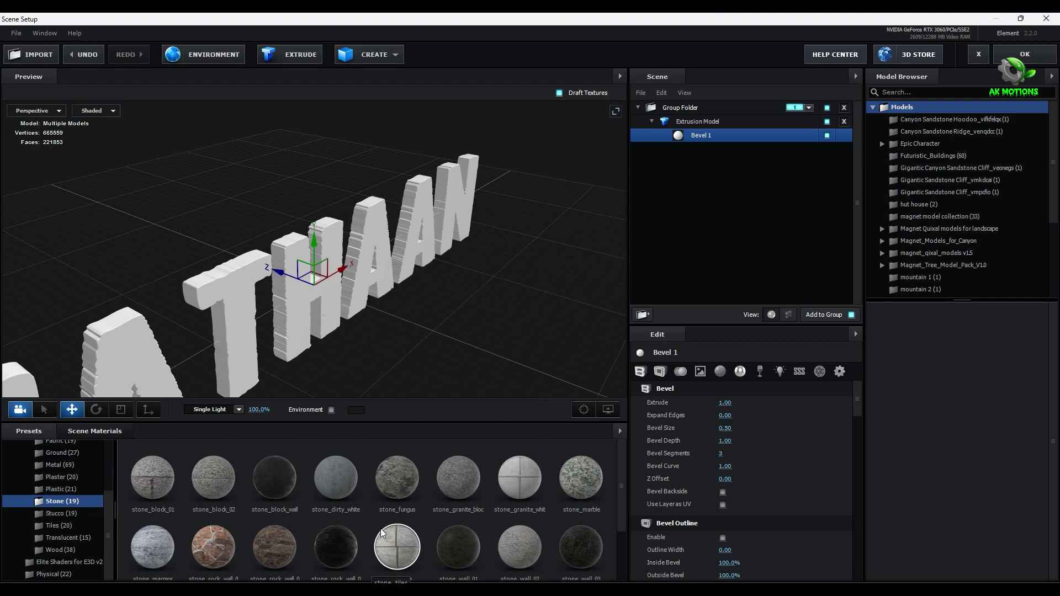
{"action": "scroll", "coordinate": [379, 527], "scroll_direction": "down", "scroll_amount": 2}
{"action": "left_click_drag", "start_coordinate": [149, 470], "coordinate": [741, 137]}
{"action": "scroll", "coordinate": [283, 359], "scroll_direction": "up", "scroll_amount": 3}
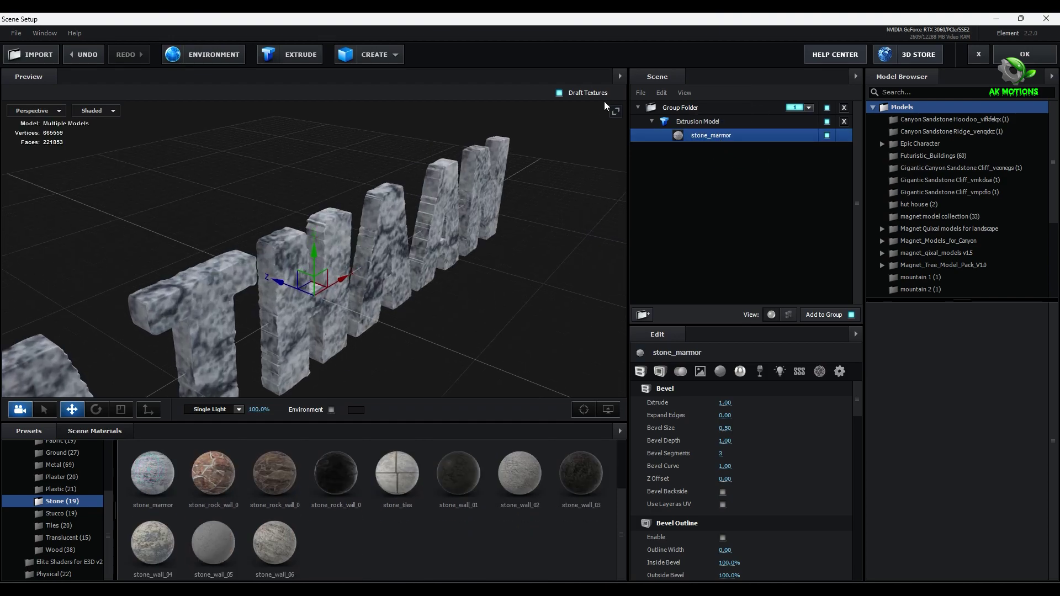
Step: Turn off draft textures for the scene preview
{"action": "left_click", "coordinate": [558, 92]}
{"action": "scroll", "coordinate": [429, 323], "scroll_direction": "up", "scroll_amount": 3}
{"action": "left_click_drag", "start_coordinate": [429, 324], "coordinate": [381, 309]}
Step: Replace the extruded text's material with the stone_dirty_white preset
{"action": "left_click_drag", "start_coordinate": [519, 497], "coordinate": [709, 135]}
{"action": "scroll", "coordinate": [416, 485], "scroll_direction": "up", "scroll_amount": 2}
{"action": "left_click", "coordinate": [335, 477]}
{"action": "scroll", "coordinate": [394, 351], "scroll_direction": "down", "scroll_amount": 6}
{"action": "scroll", "coordinate": [394, 350], "scroll_direction": "up", "scroll_amount": 4}
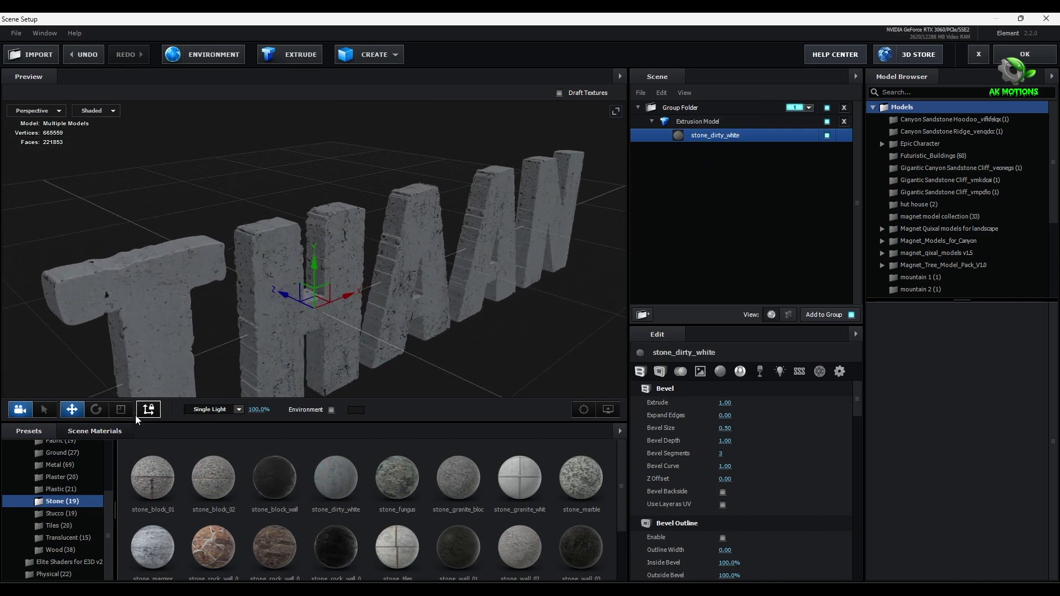
Step: Scale the extruded letters along the Z axis to make them thicker
{"action": "left_click", "coordinate": [121, 409]}
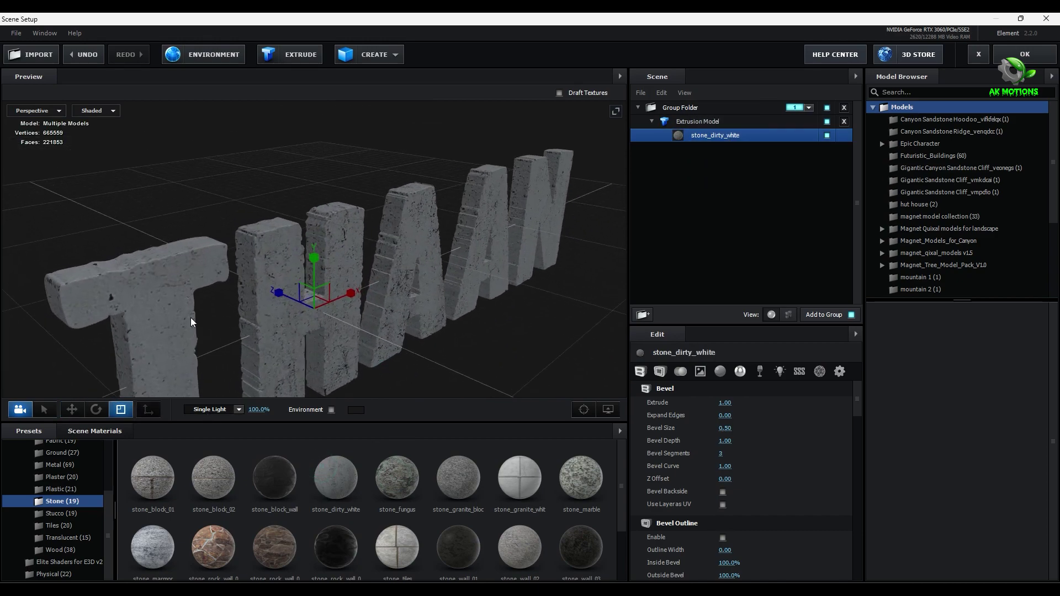
{"action": "left_click_drag", "start_coordinate": [191, 319], "coordinate": [231, 336]}
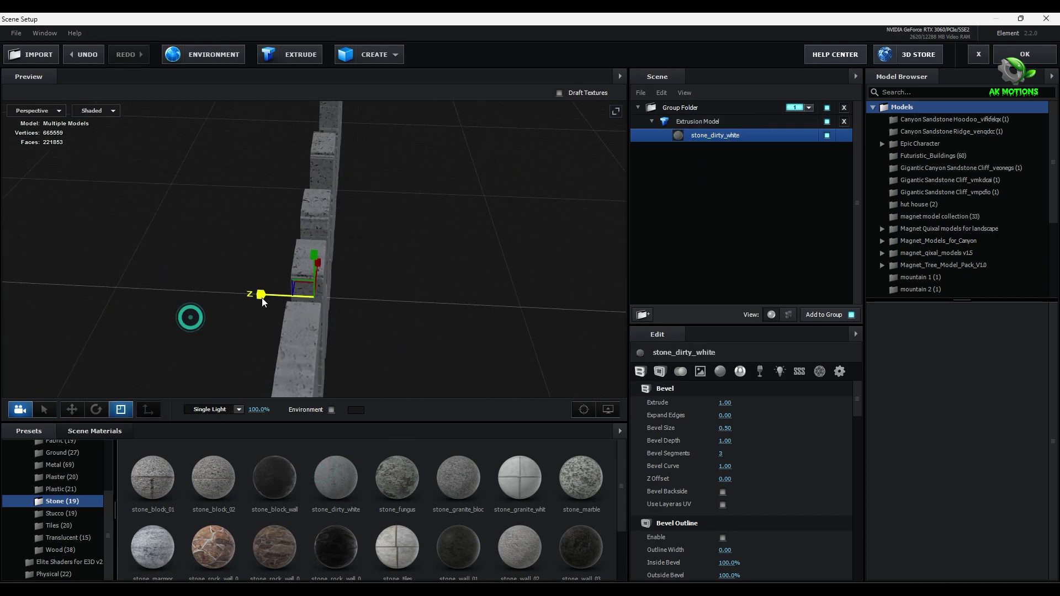
{"action": "left_click_drag", "start_coordinate": [261, 296], "coordinate": [252, 295]}
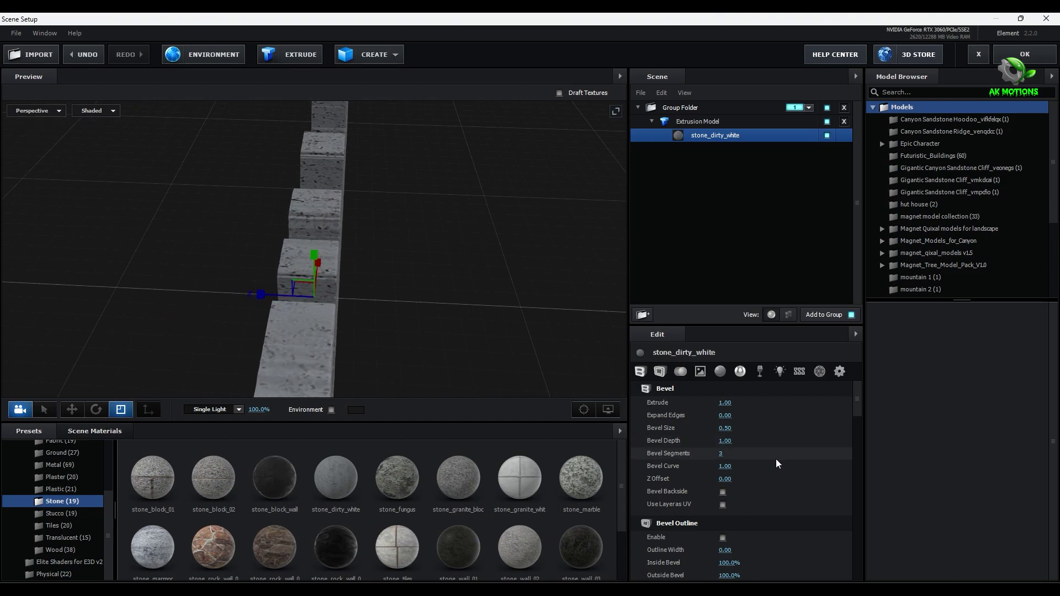
Step: Enable Bevel Backside for the stone_dirty_white bevel and fine-tune the letters' thickness along the Z axis
{"action": "left_click", "coordinate": [723, 491]}
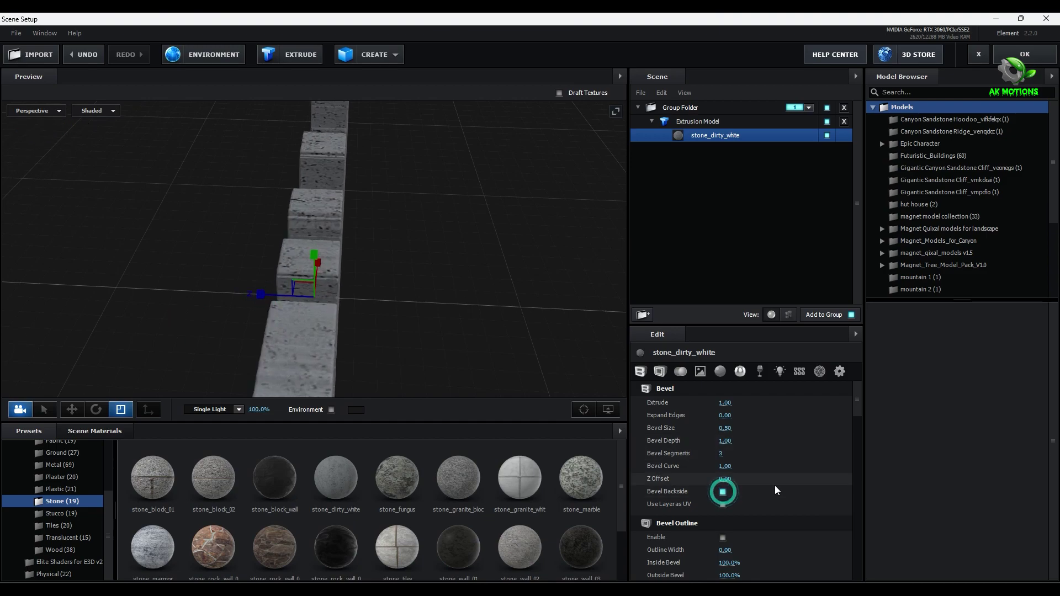
{"action": "left_click", "coordinate": [421, 330]}
{"action": "scroll", "coordinate": [335, 292], "scroll_direction": "down", "scroll_amount": 3}
{"action": "left_click_drag", "start_coordinate": [440, 345], "coordinate": [527, 396]}
{"action": "left_click_drag", "start_coordinate": [274, 271], "coordinate": [271, 270]}
{"action": "left_click_drag", "start_coordinate": [470, 302], "coordinate": [401, 303]}
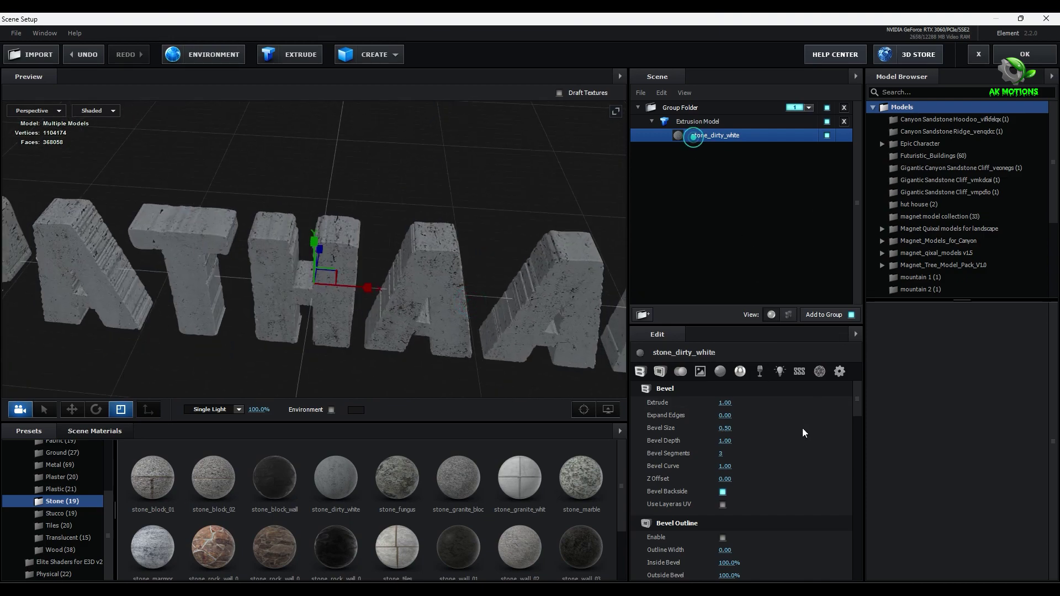
Step: Replace the stone_dirty_white material's diffuse texture with the jarrod-erbe unsplash JPG image
{"action": "left_click", "coordinate": [731, 453]}
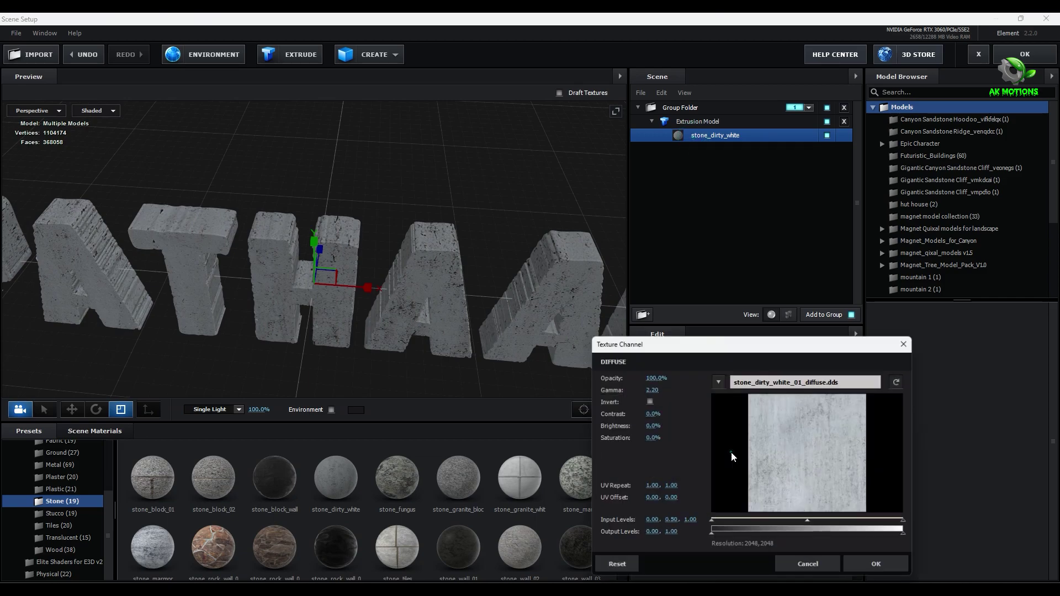
{"action": "left_click", "coordinate": [790, 386]}
{"action": "left_click", "coordinate": [897, 522]}
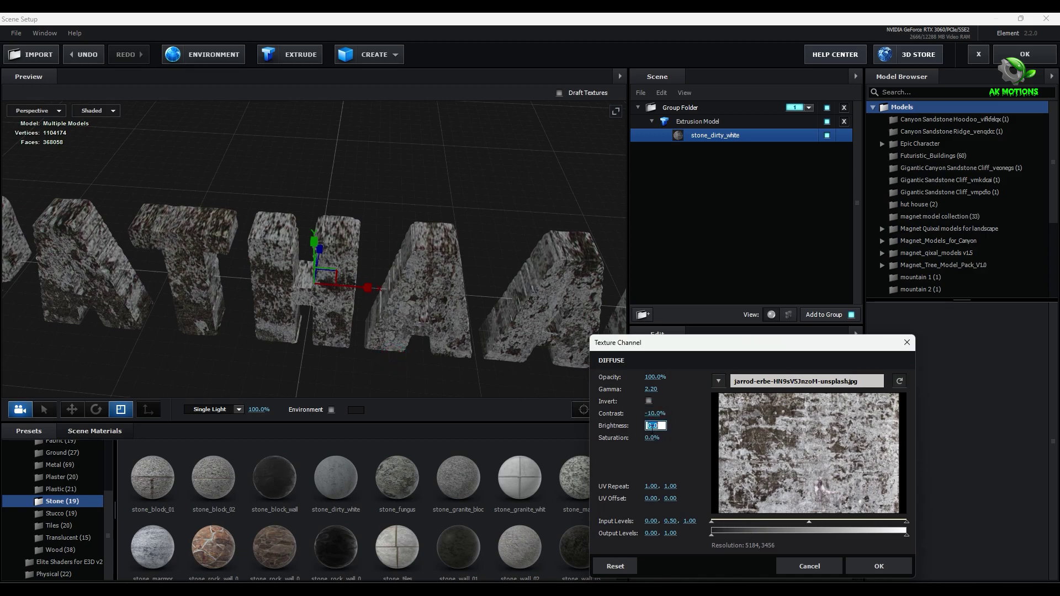
Step: Adjust the diffuse texture to -30% contrast, 10% brightness and 8% saturation, and change its UV repeat
{"action": "type", "text": "10"}
{"action": "left_click", "coordinate": [664, 451]}
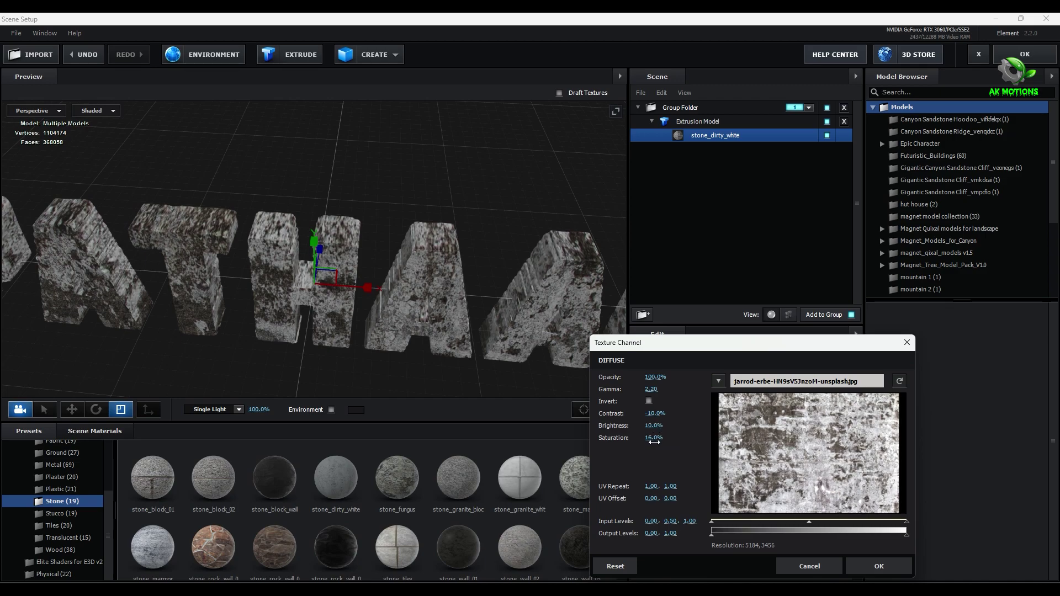
{"action": "left_click_drag", "start_coordinate": [653, 414], "coordinate": [651, 424]}
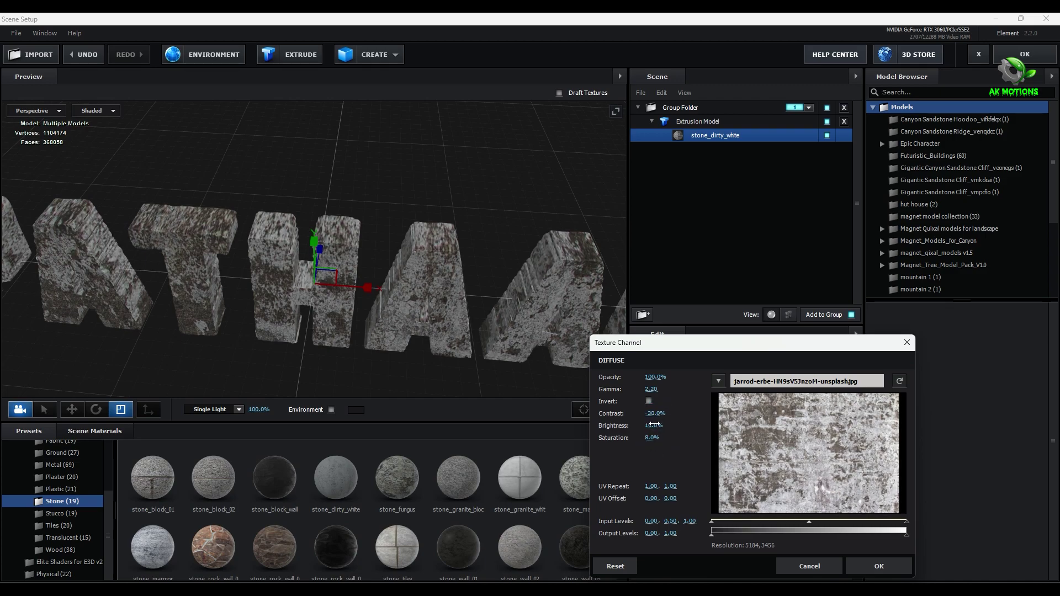
{"action": "mouse_move", "coordinate": [672, 487]}
{"action": "left_mouse_down"}
{"action": "mouse_move", "coordinate": [727, 492]}
{"action": "mouse_move", "coordinate": [665, 484]}
{"action": "left_mouse_up"}
{"action": "left_click", "coordinate": [892, 562]}
Step: Choose the Basic_2K_03 environment preset for the text scene and accept the scene setup
{"action": "mouse_move", "coordinate": [391, 378]}
{"action": "left_mouse_down"}
{"action": "mouse_move", "coordinate": [403, 348]}
{"action": "mouse_move", "coordinate": [468, 379]}
{"action": "mouse_move", "coordinate": [390, 360]}
{"action": "left_mouse_up"}
{"action": "scroll", "coordinate": [468, 378], "scroll_direction": "down", "scroll_amount": 3}
{"action": "scroll", "coordinate": [390, 361], "scroll_direction": "up", "scroll_amount": 3}
{"action": "scroll", "coordinate": [39, 448], "scroll_direction": "up", "scroll_amount": 3}
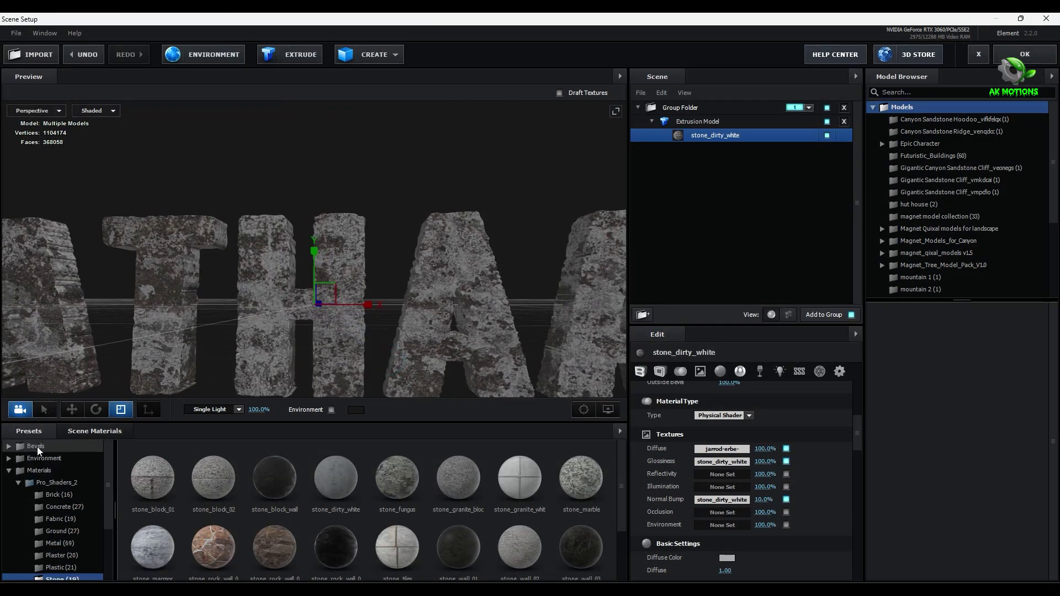
{"action": "left_click", "coordinate": [42, 459]}
{"action": "left_click", "coordinate": [58, 470]}
{"action": "left_click", "coordinate": [299, 467]}
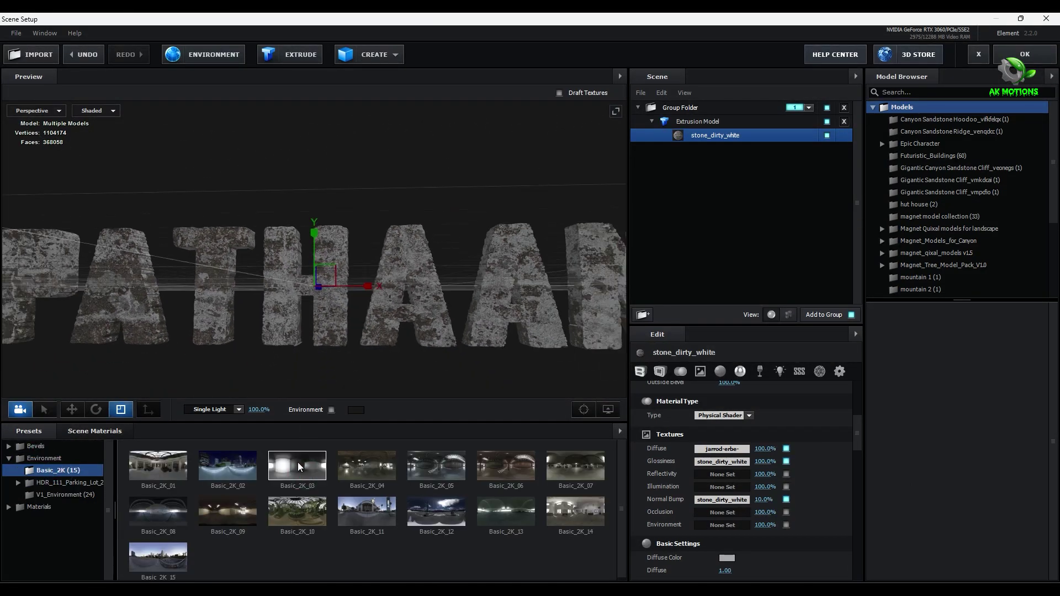
{"action": "left_click_drag", "start_coordinate": [316, 331], "coordinate": [409, 314]}
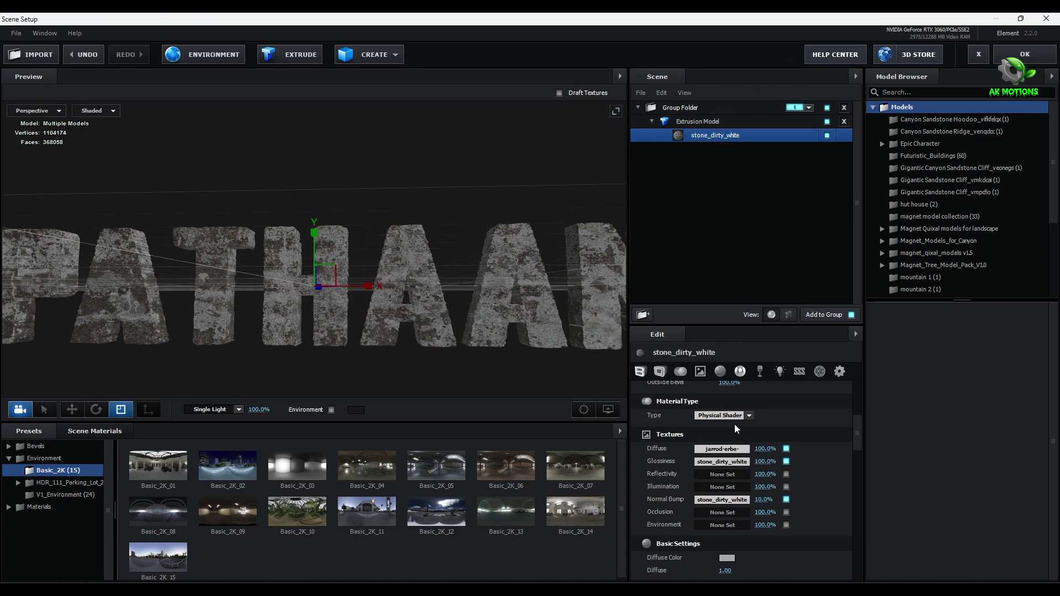
{"action": "left_click", "coordinate": [1041, 50]}
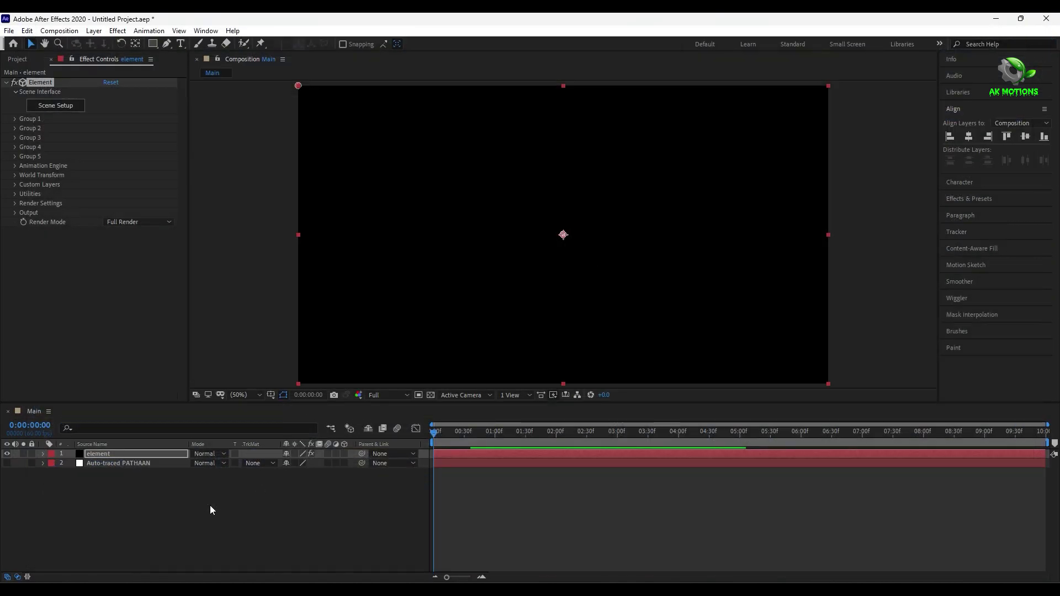
Step: Add a white parallel light with 139% intensity, smooth falloff and shadows enabled to the composition
{"action": "right_click", "coordinate": [132, 504]}
{"action": "left_click", "coordinate": [170, 379]}
{"action": "left_click", "coordinate": [309, 420]}
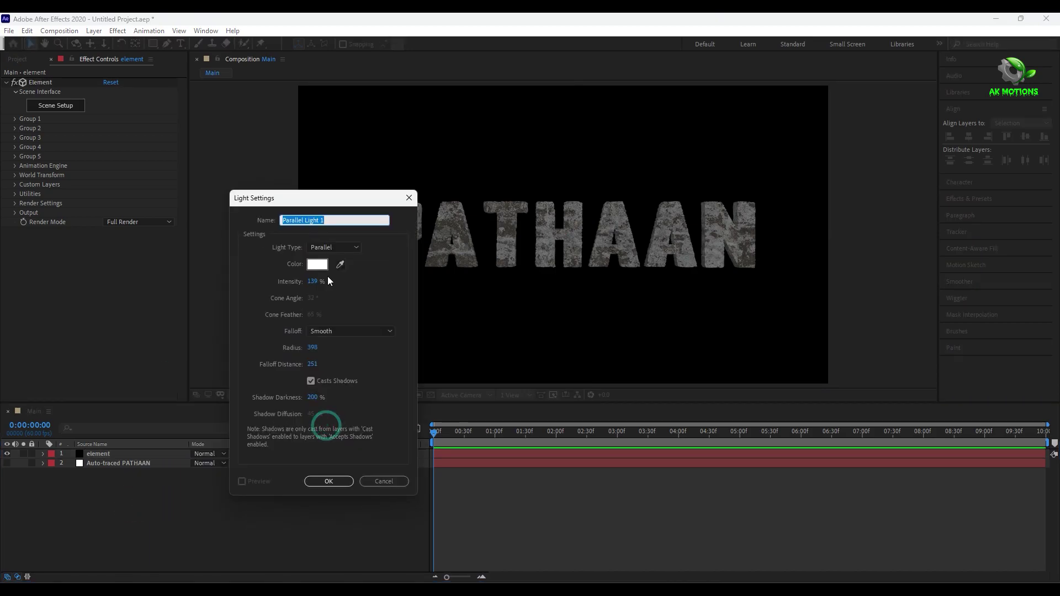
{"action": "left_click", "coordinate": [331, 481]}
Step: Move the parallel light outside the frame on the N side of the text and adjust its intensity
{"action": "left_click_drag", "start_coordinate": [568, 229], "coordinate": [881, 212]}
{"action": "left_click_drag", "start_coordinate": [800, 234], "coordinate": [611, 253]}
{"action": "double_click", "coordinate": [115, 454]}
{"action": "left_click", "coordinate": [313, 282]}
{"action": "key", "text": "Return"}
{"action": "left_click", "coordinate": [170, 544]}
Step: Enable Multi-Object in Group 1's Particle Look settings on the element layer
{"action": "left_click", "coordinate": [94, 468]}
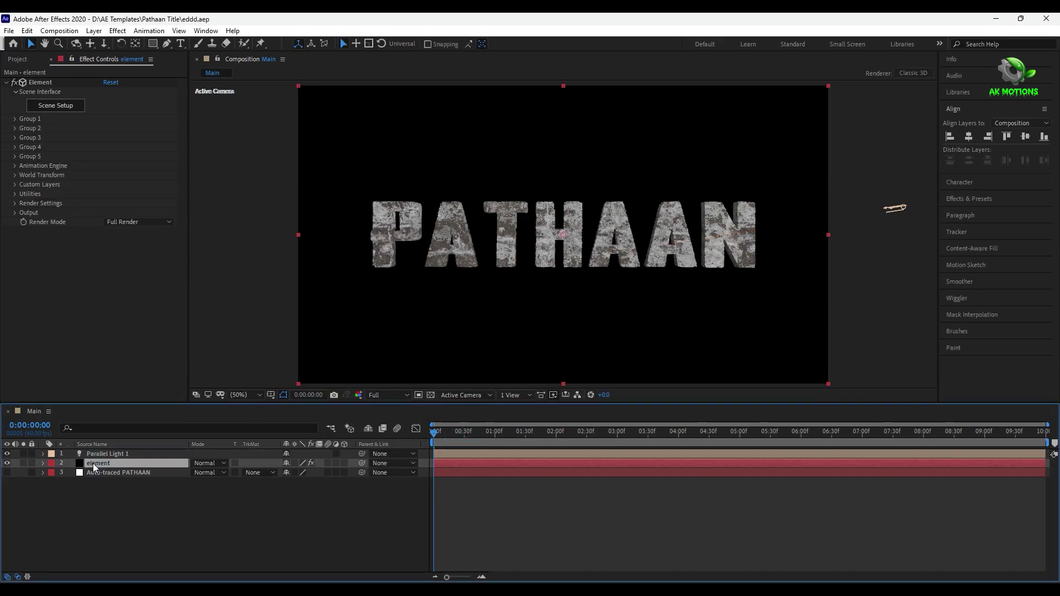
{"action": "left_click", "coordinate": [18, 60]}
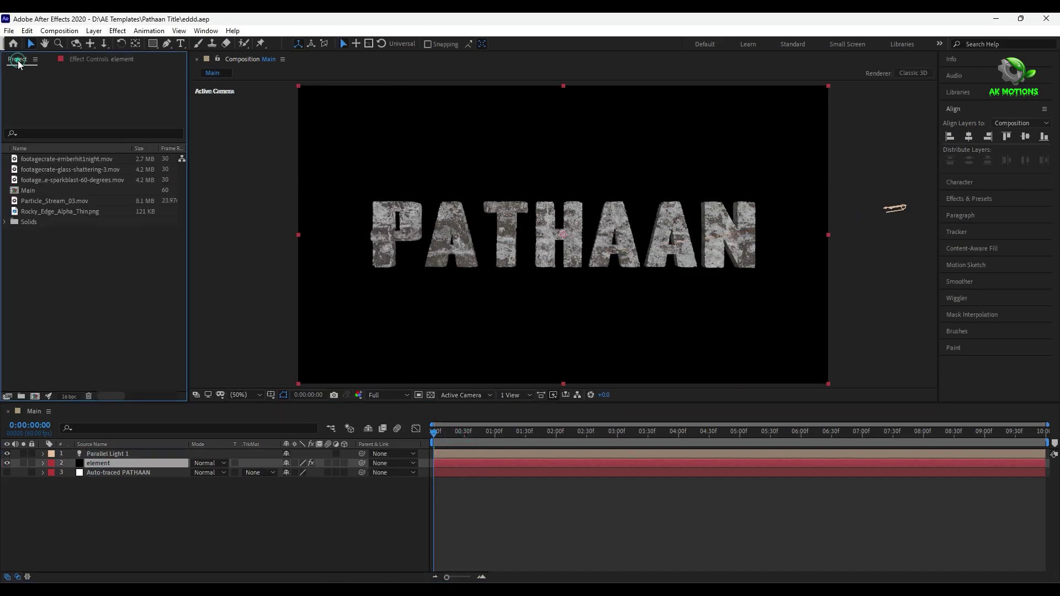
{"action": "left_click", "coordinate": [102, 59]}
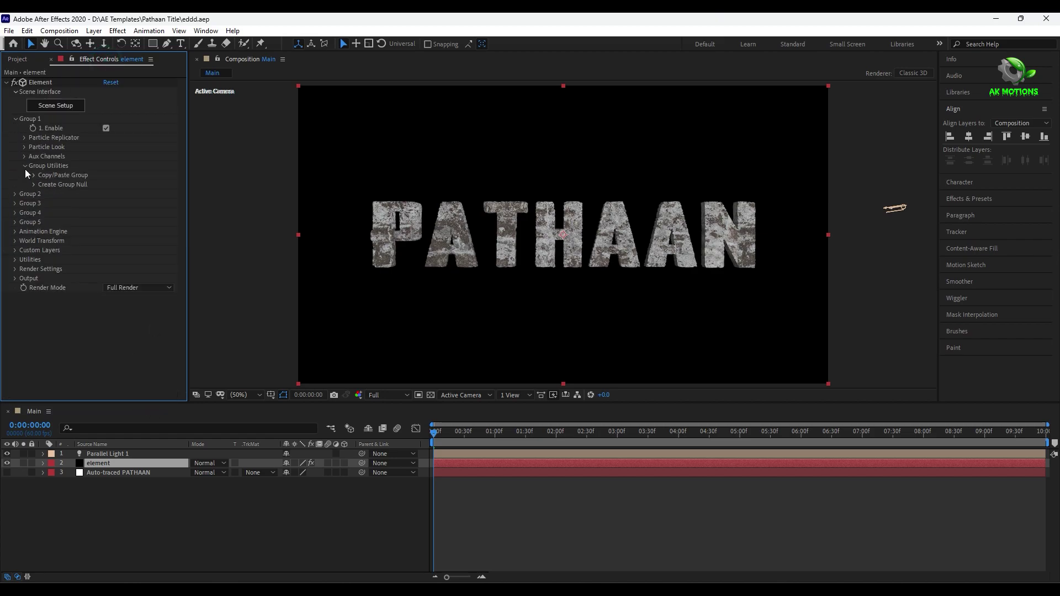
{"action": "left_click", "coordinate": [24, 147]}
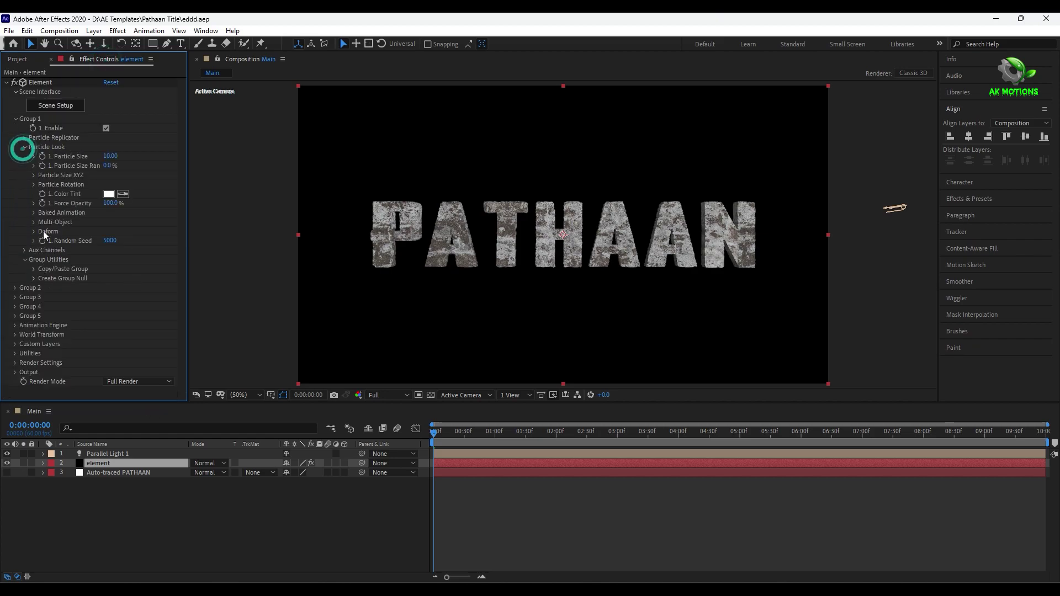
{"action": "left_click", "coordinate": [34, 223]}
{"action": "left_click", "coordinate": [106, 231]}
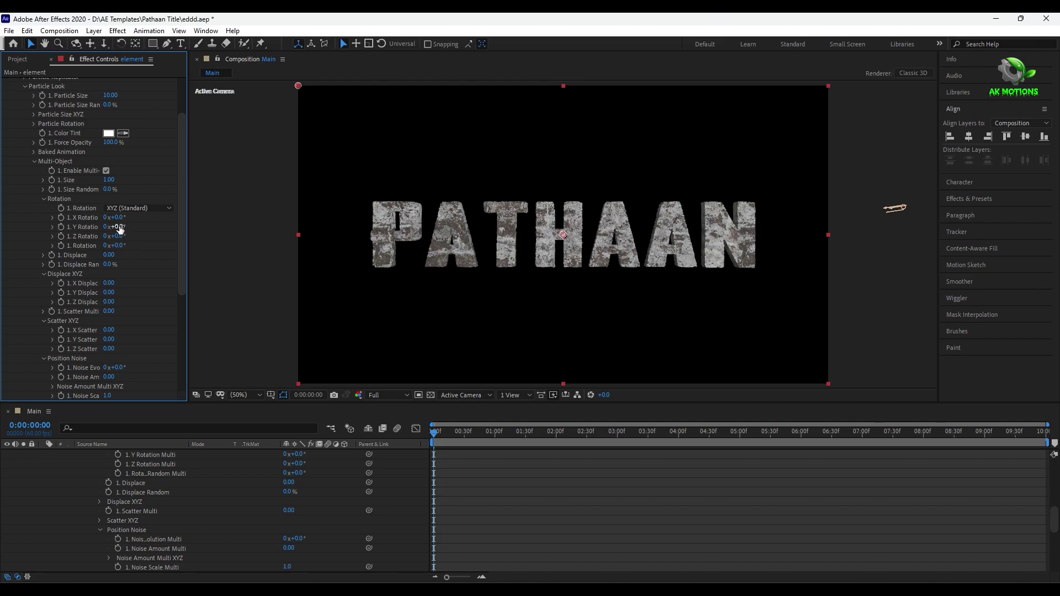
Step: Set Group 1's Multi-Object Y Rotation to 56° with a keyframe on the first frame
{"action": "left_click_drag", "start_coordinate": [114, 226], "coordinate": [143, 258]}
{"action": "key", "text": "ctrl+z"}
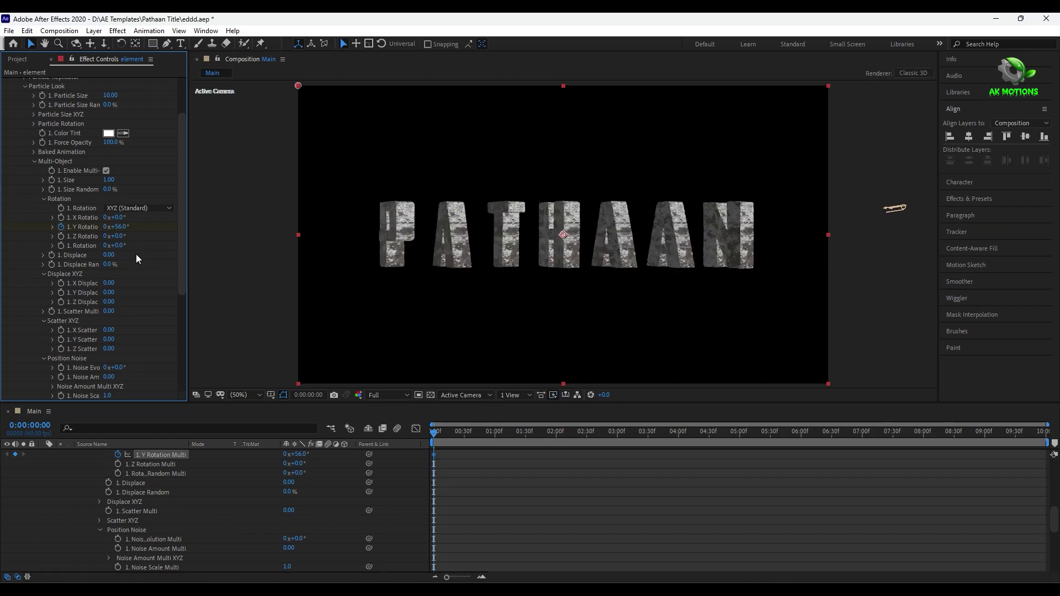
{"action": "scroll", "coordinate": [91, 265], "scroll_direction": "up", "scroll_amount": 2}
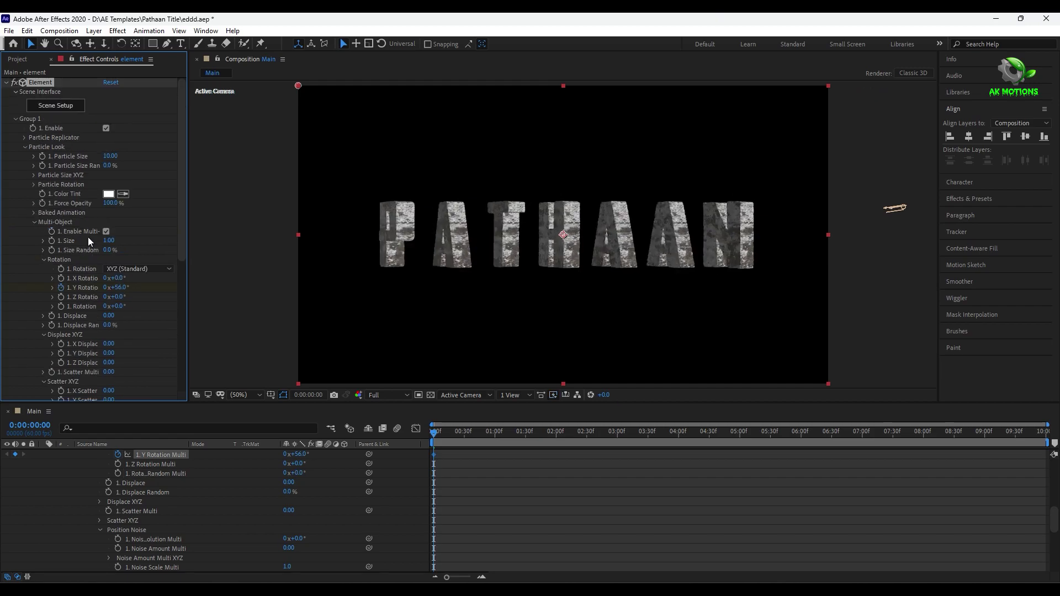
{"action": "left_click", "coordinate": [24, 138]}
{"action": "left_click", "coordinate": [24, 138]}
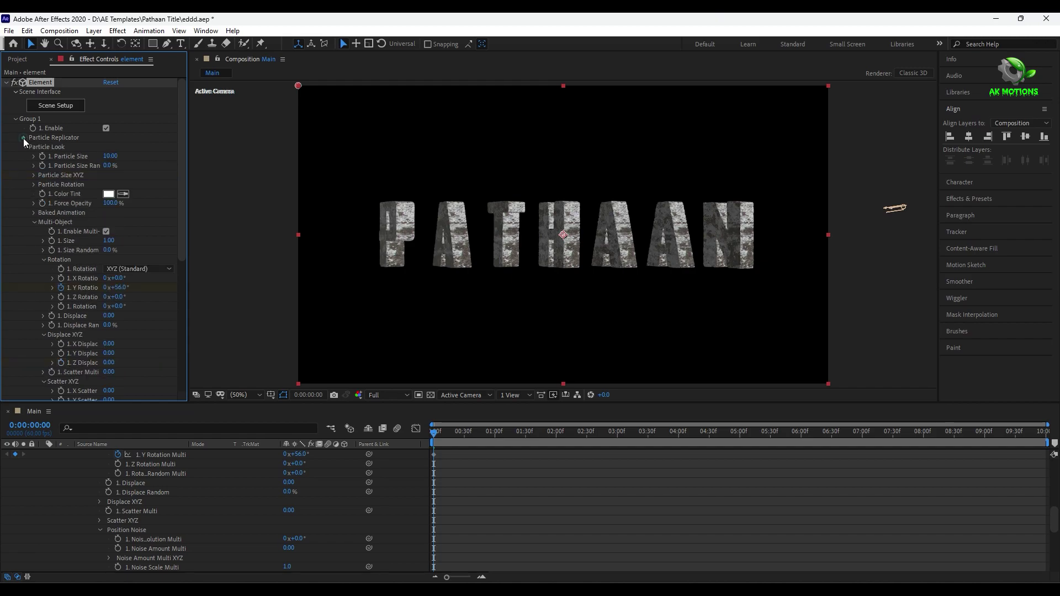
Step: Set the Multi-Object X Scatter to 2.11 with a keyframe on the first frame
{"action": "scroll", "coordinate": [91, 276], "scroll_direction": "down", "scroll_amount": 2}
{"action": "left_click_drag", "start_coordinate": [108, 341], "coordinate": [219, 339]}
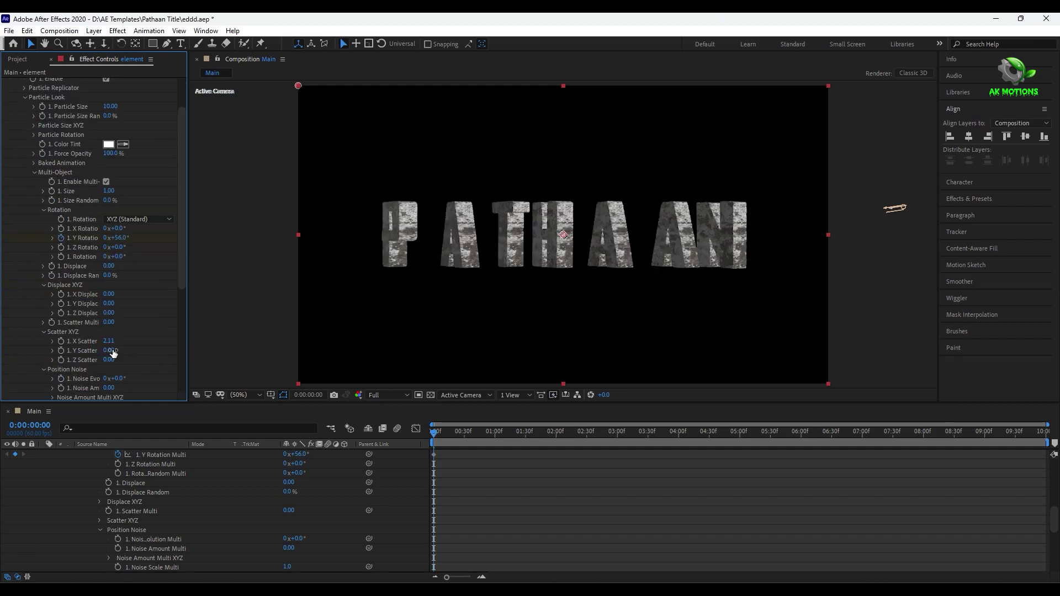
{"action": "scroll", "coordinate": [65, 347], "scroll_direction": "down", "scroll_amount": 5}
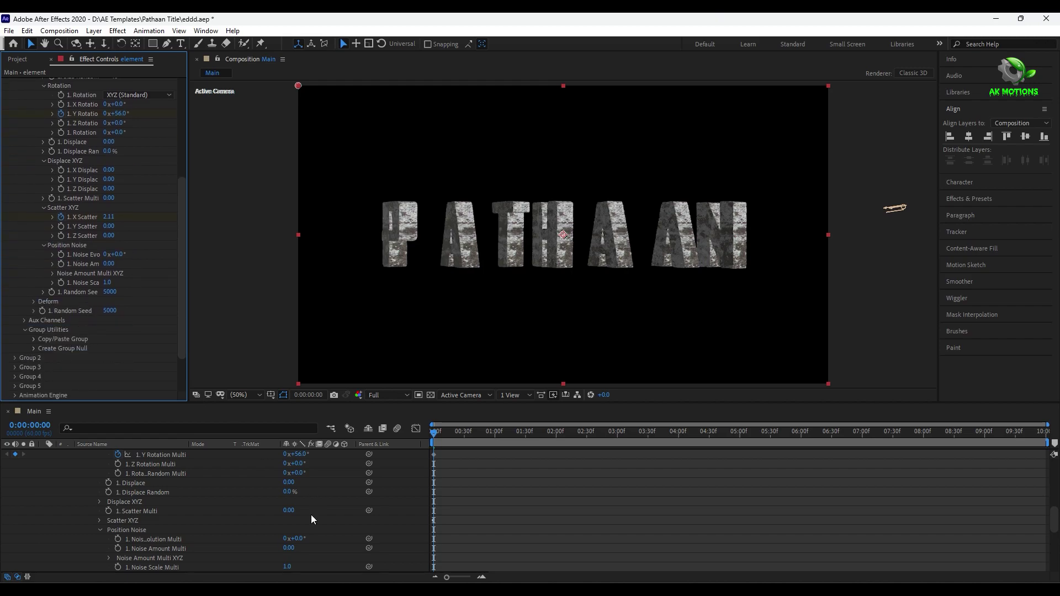
Step: Reveal the element layer's keyframed properties and set Y Rotation Multi to 159° on the first frame
{"action": "scroll", "coordinate": [175, 480], "scroll_direction": "up", "scroll_amount": 5}
{"action": "left_click", "coordinate": [132, 470]}
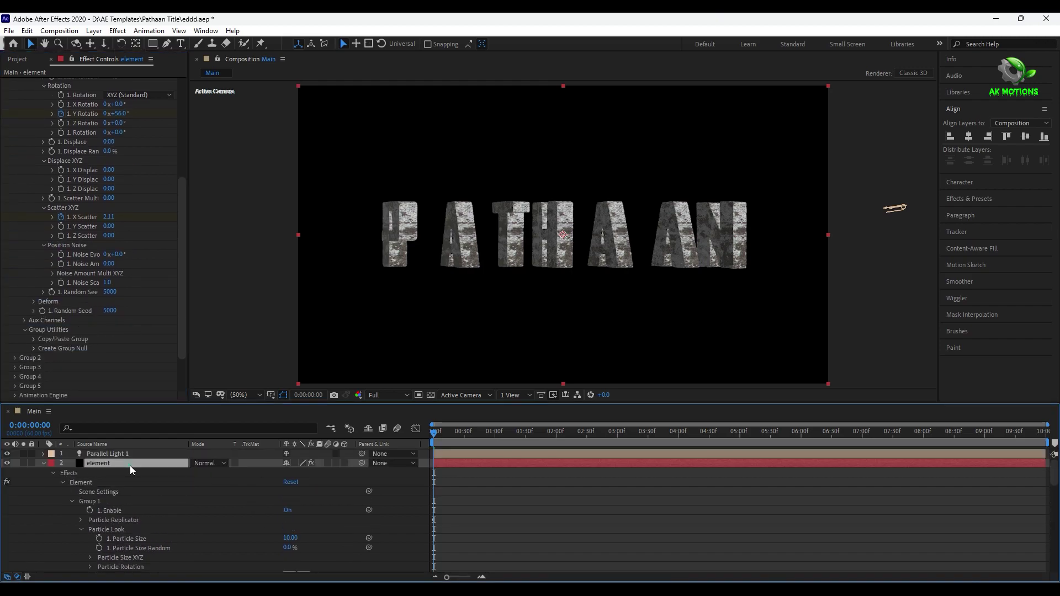
{"action": "key", "text": "u"}
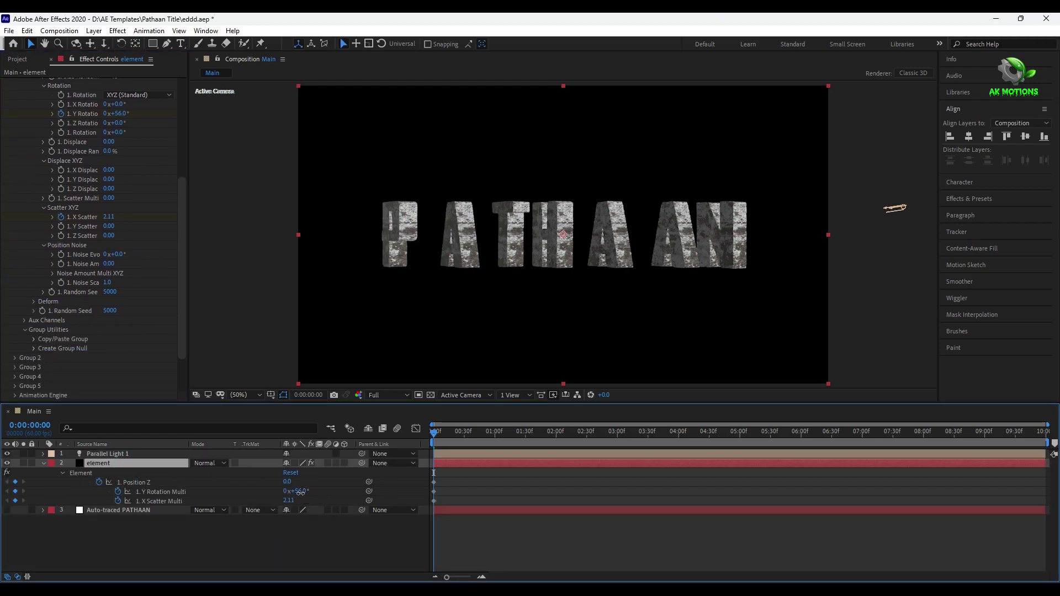
{"action": "left_click_drag", "start_coordinate": [296, 491], "coordinate": [381, 514]}
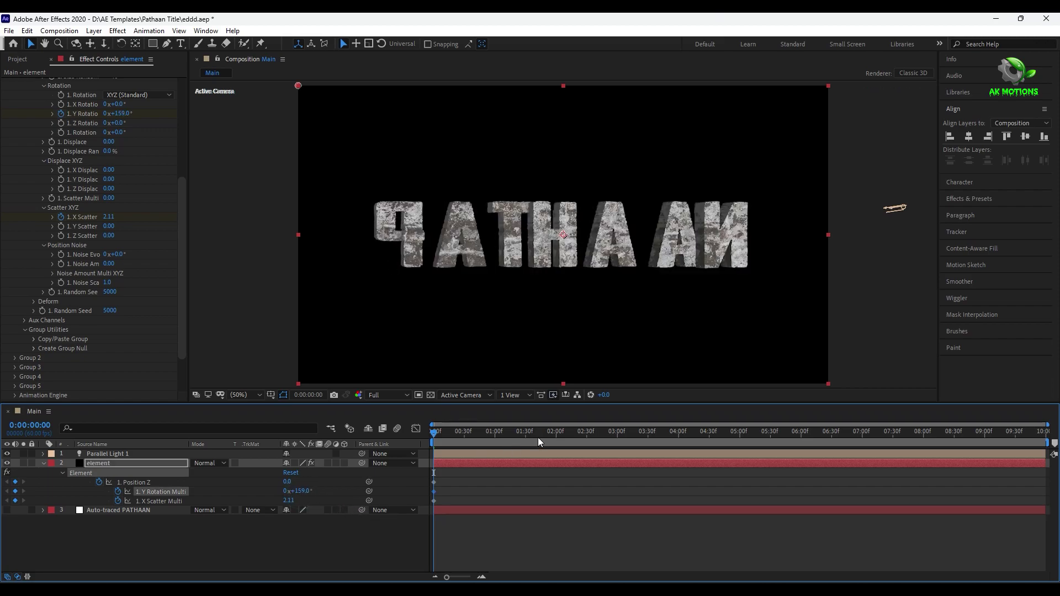
Step: At 0:00:04:02, set both Y Rotation Multi and X Scatter Multi to 0
{"action": "left_click_drag", "start_coordinate": [539, 442], "coordinate": [680, 441]}
{"action": "type", "text": "0"}
{"action": "left_click", "coordinate": [313, 554]}
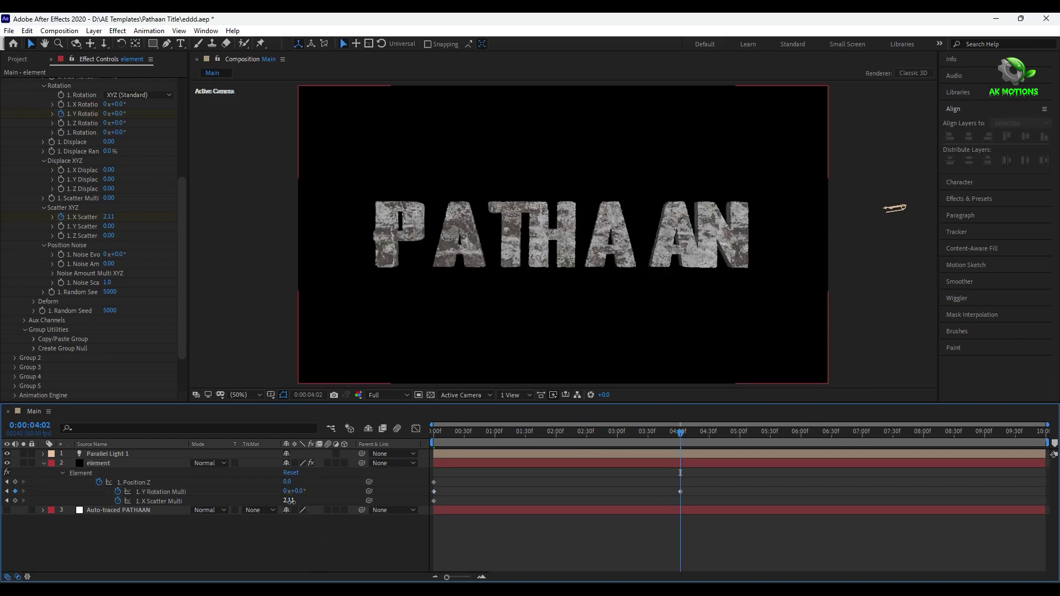
{"action": "left_click_drag", "start_coordinate": [290, 501], "coordinate": [280, 505]}
{"action": "type", "text": "0"}
{"action": "key", "text": "Return"}
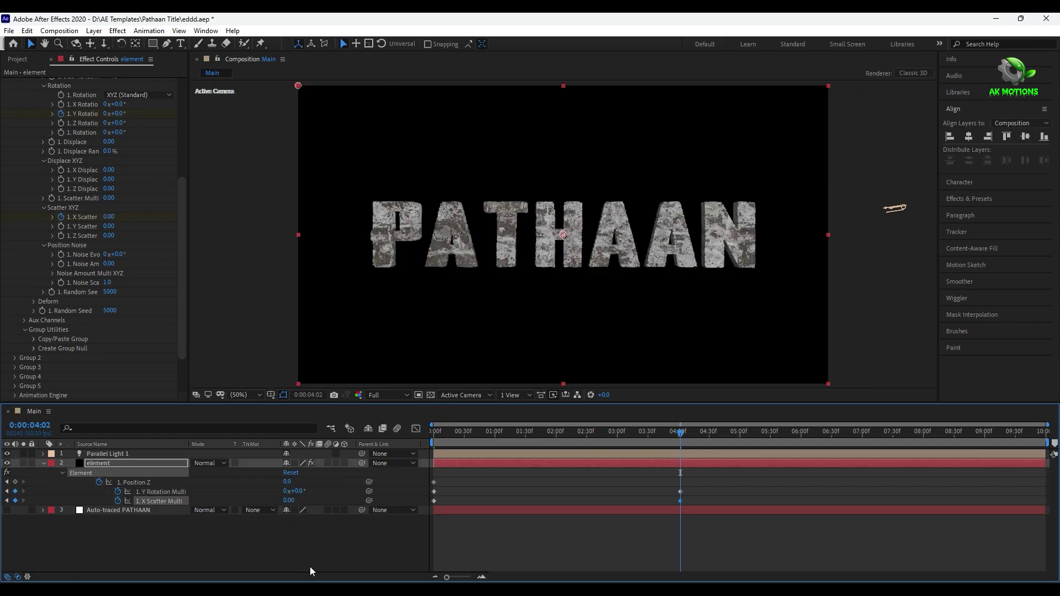
{"action": "left_click", "coordinate": [309, 565]}
{"action": "left_click", "coordinate": [301, 493]}
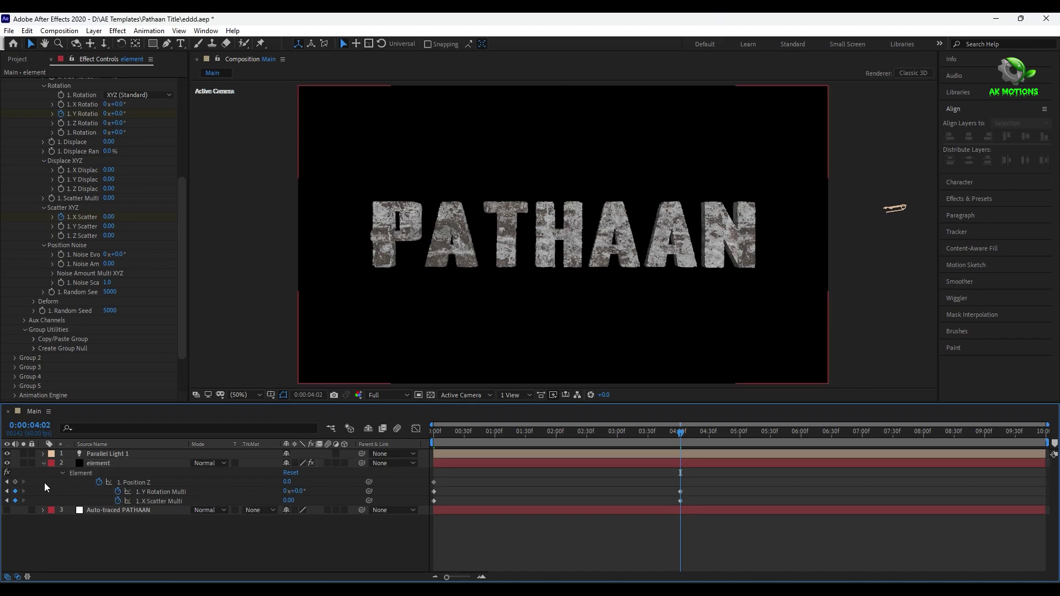
Step: Add a Position Z keyframe at 0:00:04:02 and set Position Z to -2320 on the first frame
{"action": "left_click", "coordinate": [15, 482]}
{"action": "left_click_drag", "start_coordinate": [616, 435], "coordinate": [370, 439]}
{"action": "left_click_drag", "start_coordinate": [288, 486], "coordinate": [291, 507]}
Step: Turn on keyframing for X Displace and set it to 3.85 on the first frame
{"action": "scroll", "coordinate": [105, 248], "scroll_direction": "up", "scroll_amount": 1}
{"action": "left_click", "coordinate": [61, 196]}
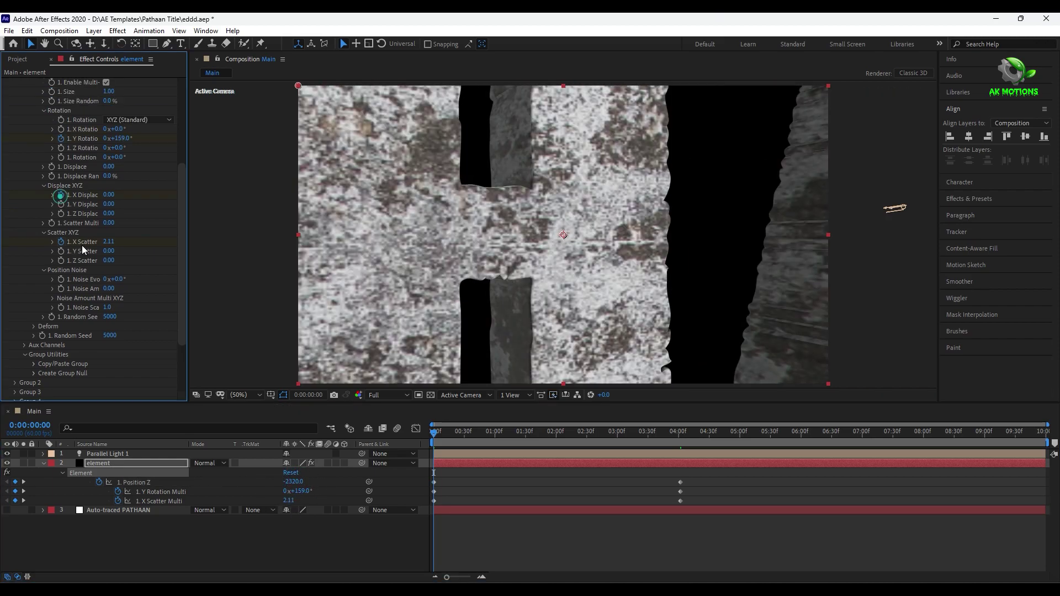
{"action": "left_click", "coordinate": [130, 463]}
{"action": "key", "text": "u"}
{"action": "key", "text": "u"}
{"action": "left_click_drag", "start_coordinate": [288, 501], "coordinate": [504, 506]}
Step: At 0:00:04:02, set X Displace to 0
{"action": "left_click", "coordinate": [24, 491]}
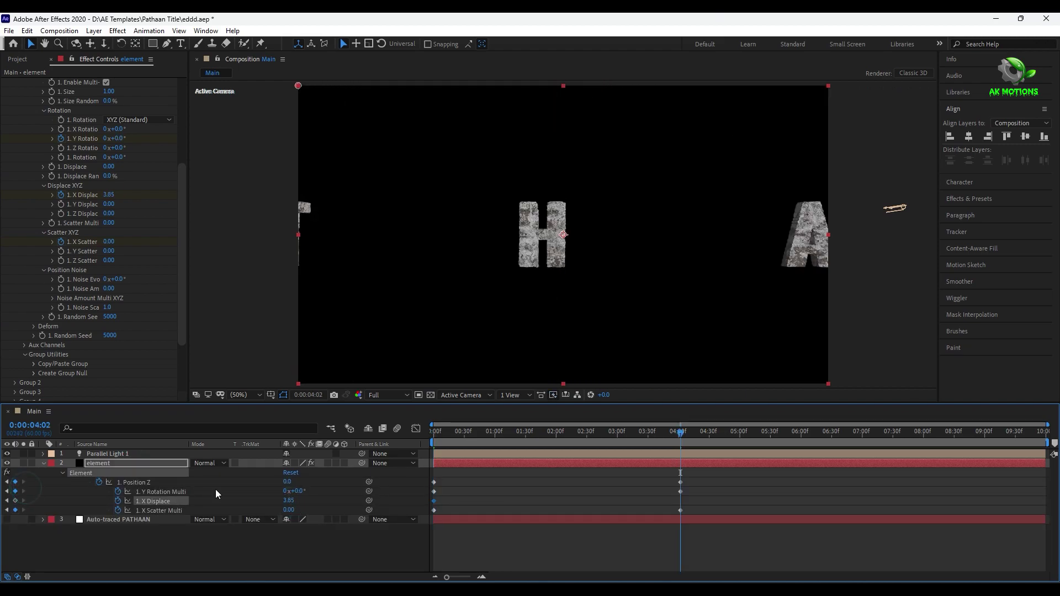
{"action": "left_click_drag", "start_coordinate": [290, 502], "coordinate": [240, 506]}
{"action": "left_click", "coordinate": [289, 502]}
{"action": "type", "text": "0"}
{"action": "key", "text": "Return"}
Step: Move the X Displace end keyframe earlier to about 1.8 seconds and return to the timeline start
{"action": "left_click_drag", "start_coordinate": [483, 445], "coordinate": [541, 445]}
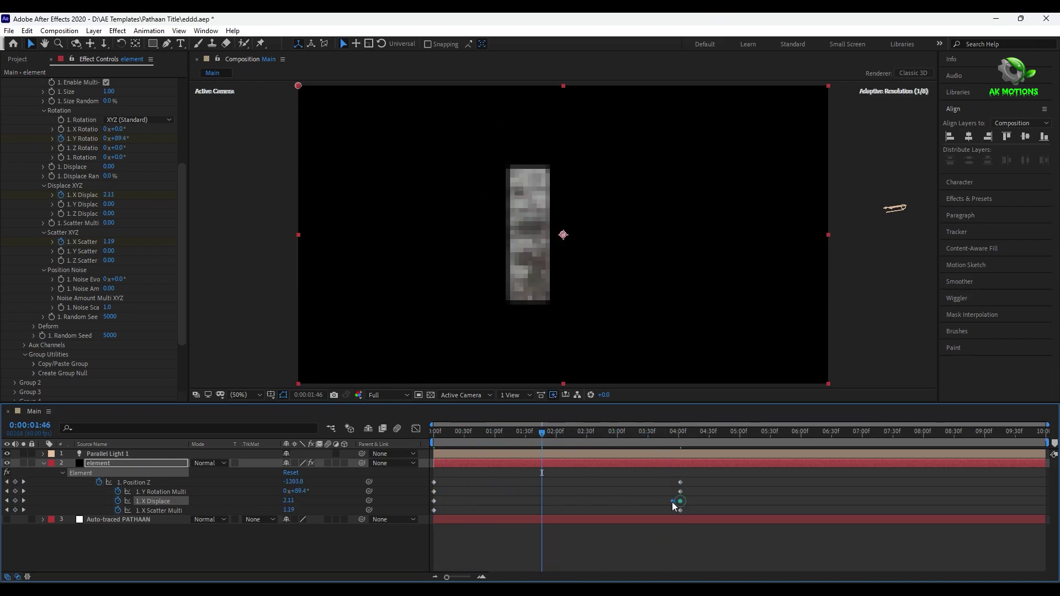
{"action": "left_click_drag", "start_coordinate": [680, 501], "coordinate": [554, 500]}
{"action": "left_click_drag", "start_coordinate": [542, 434], "coordinate": [406, 445]}
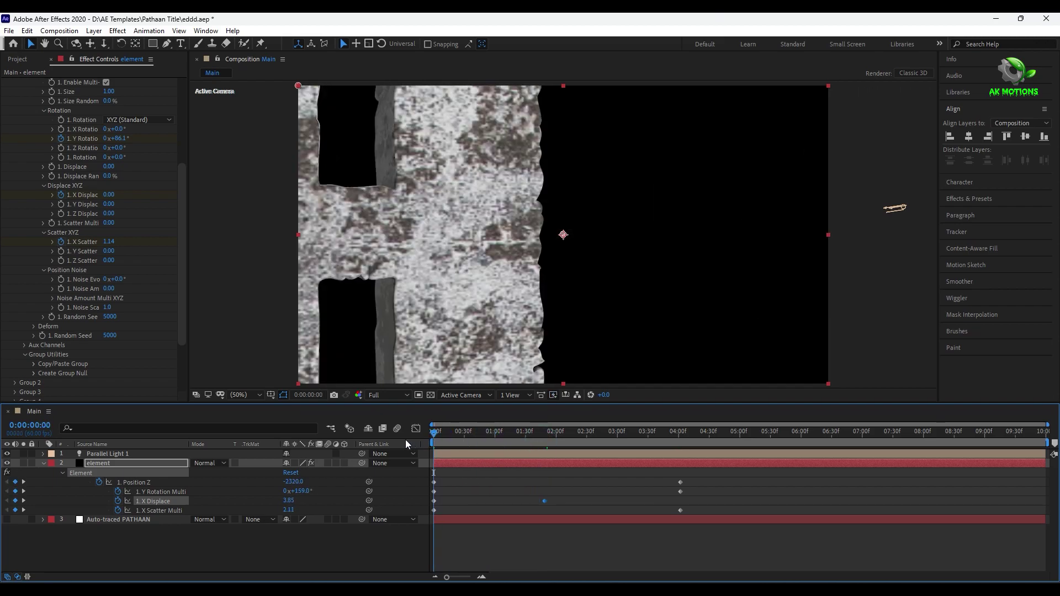
Step: Add a new camera to the Main composition, accepting its current settings
{"action": "right_click", "coordinate": [140, 563]}
{"action": "mouse_move", "coordinate": [160, 434]}
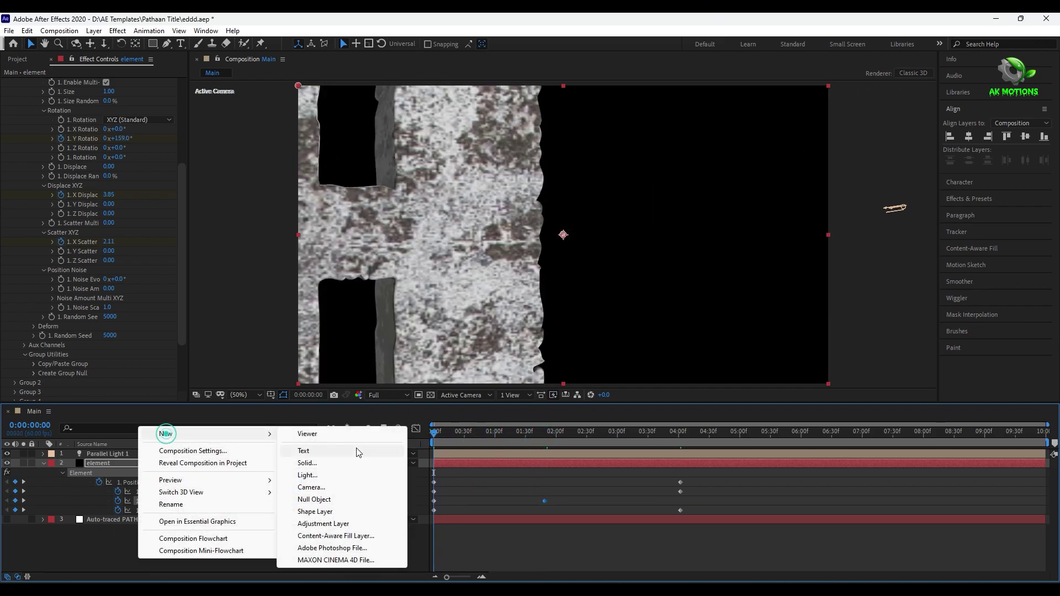
{"action": "left_click", "coordinate": [343, 485]}
{"action": "left_click", "coordinate": [623, 419]}
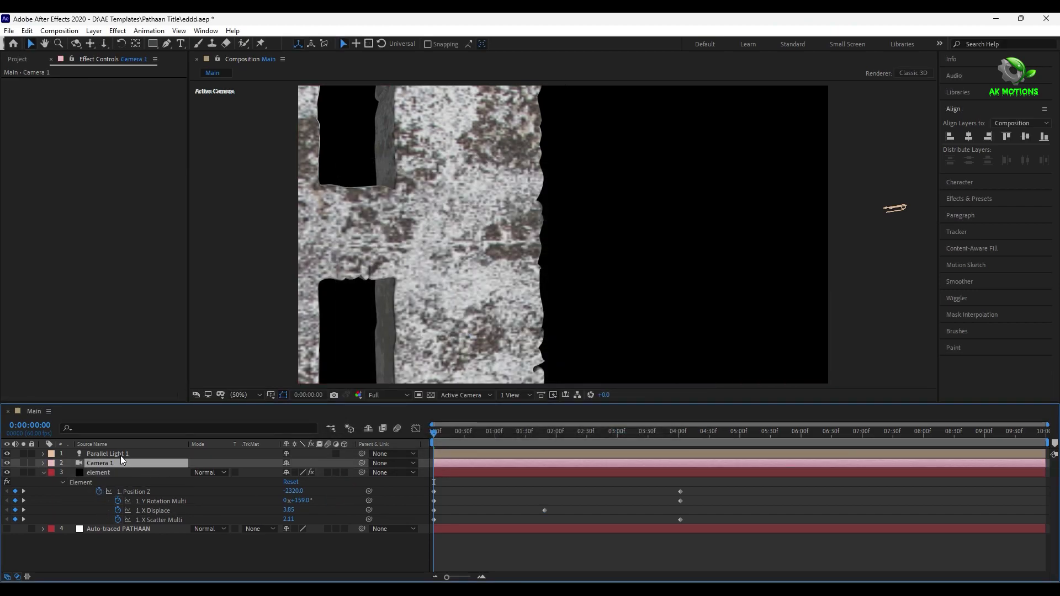
Step: Keyframe Camera 1's Point of Interest and Position at 0:00:04:02
{"action": "left_click", "coordinate": [43, 464]}
{"action": "left_click", "coordinate": [53, 473]}
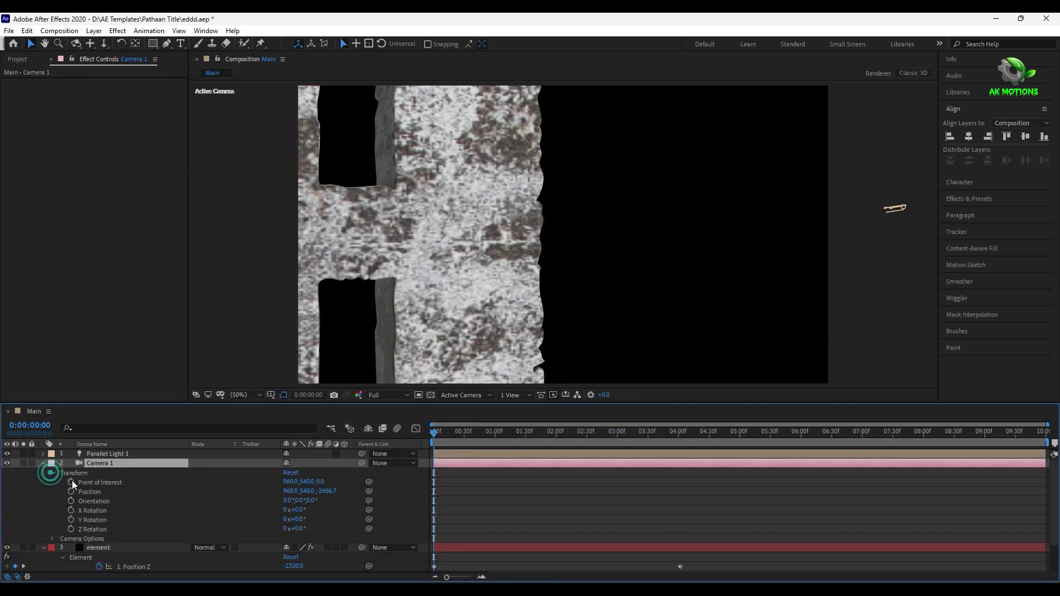
{"action": "left_click", "coordinate": [119, 462]}
{"action": "key", "text": "u"}
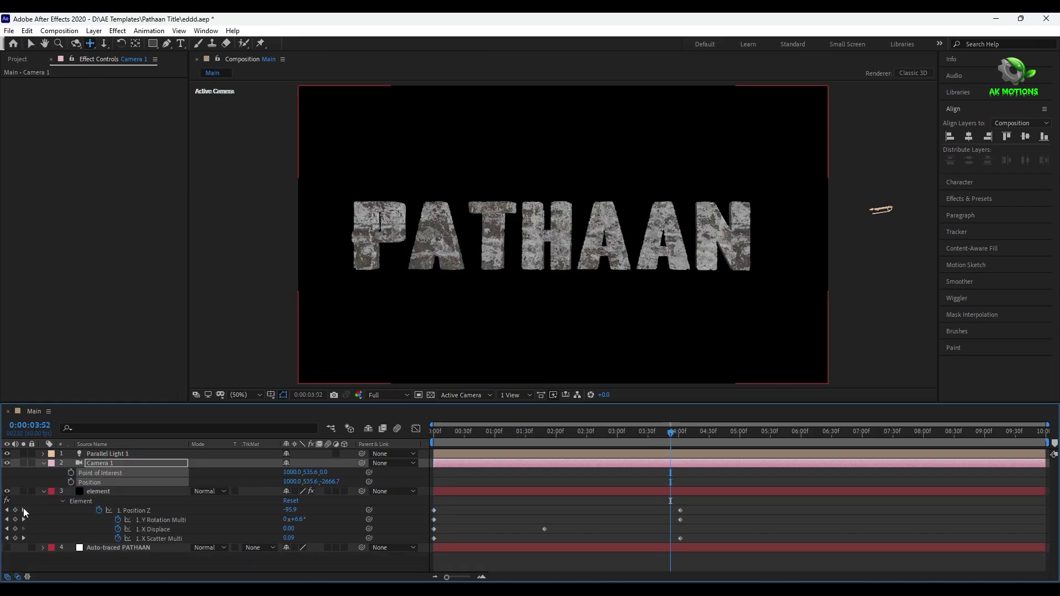
{"action": "left_click", "coordinate": [23, 510]}
{"action": "left_click", "coordinate": [71, 474]}
{"action": "left_click", "coordinate": [72, 483]}
{"action": "left_click", "coordinate": [72, 482]}
Step: Return to the first frame and set the element layer's X Displace to 0.36
{"action": "left_click_drag", "start_coordinate": [620, 429], "coordinate": [512, 449]}
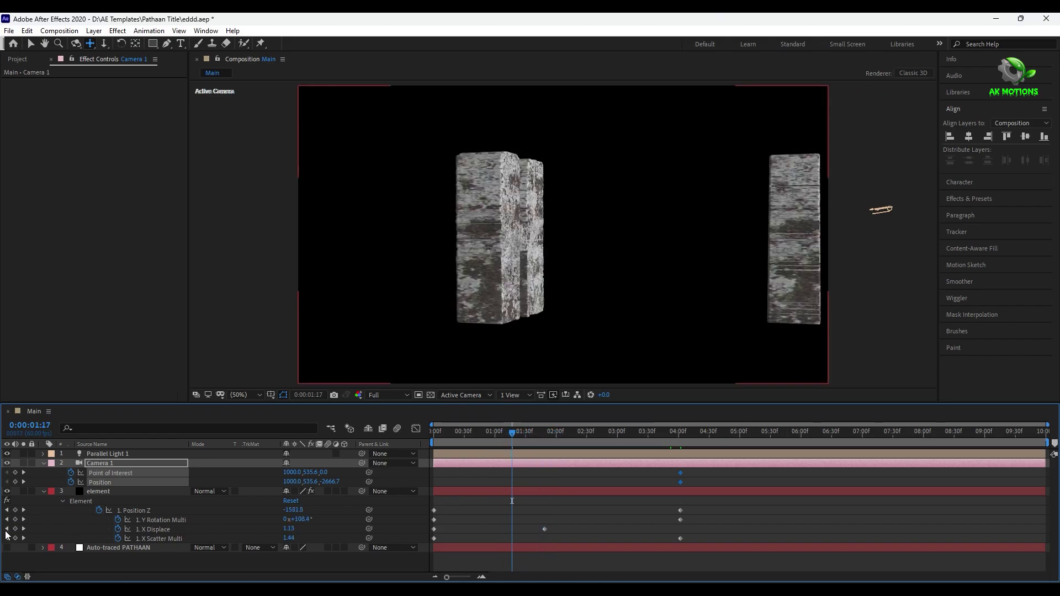
{"action": "left_click", "coordinate": [6, 529]}
{"action": "mouse_move", "coordinate": [436, 435]}
{"action": "left_mouse_down"}
{"action": "mouse_move", "coordinate": [482, 435]}
{"action": "mouse_move", "coordinate": [428, 436]}
{"action": "left_mouse_up"}
{"action": "mouse_move", "coordinate": [288, 529]}
{"action": "left_mouse_down"}
{"action": "mouse_move", "coordinate": [249, 541]}
{"action": "mouse_move", "coordinate": [270, 539]}
{"action": "left_mouse_up"}
Step: Pan Camera 1 to about 1144, 559.6 on the first frame and preview the title animation
{"action": "left_click", "coordinate": [104, 462]}
{"action": "left_click_drag", "start_coordinate": [685, 240], "coordinate": [643, 235]}
{"action": "left_click_drag", "start_coordinate": [435, 434], "coordinate": [631, 435]}
{"action": "key", "text": "space"}
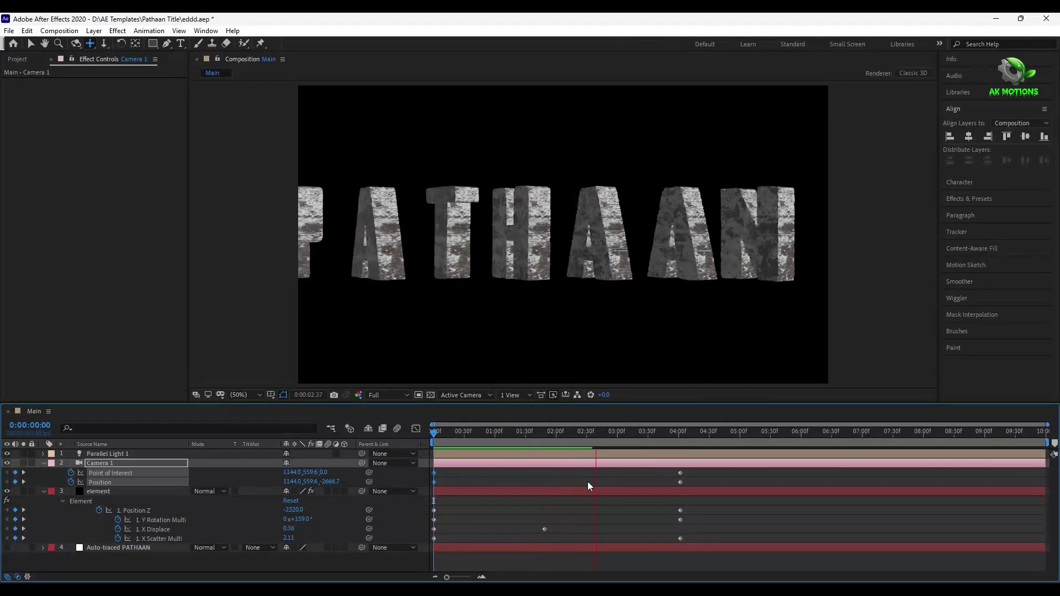
Step: At 0:00:04:02, pan Camera 1 to 960, 523.6 to center the title
{"action": "left_click", "coordinate": [678, 446]}
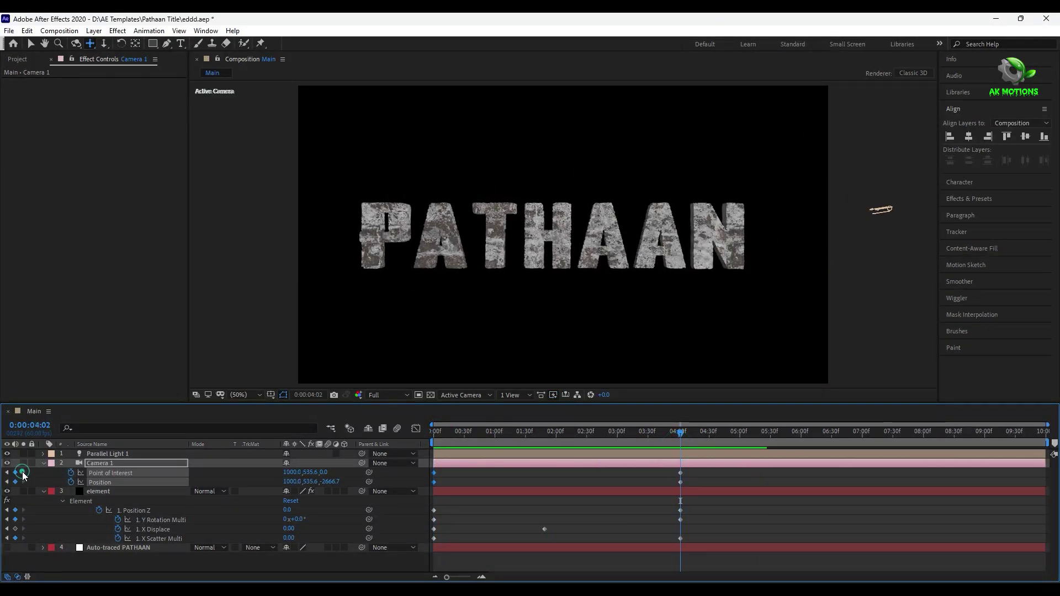
{"action": "left_click_drag", "start_coordinate": [557, 234], "coordinate": [609, 261]}
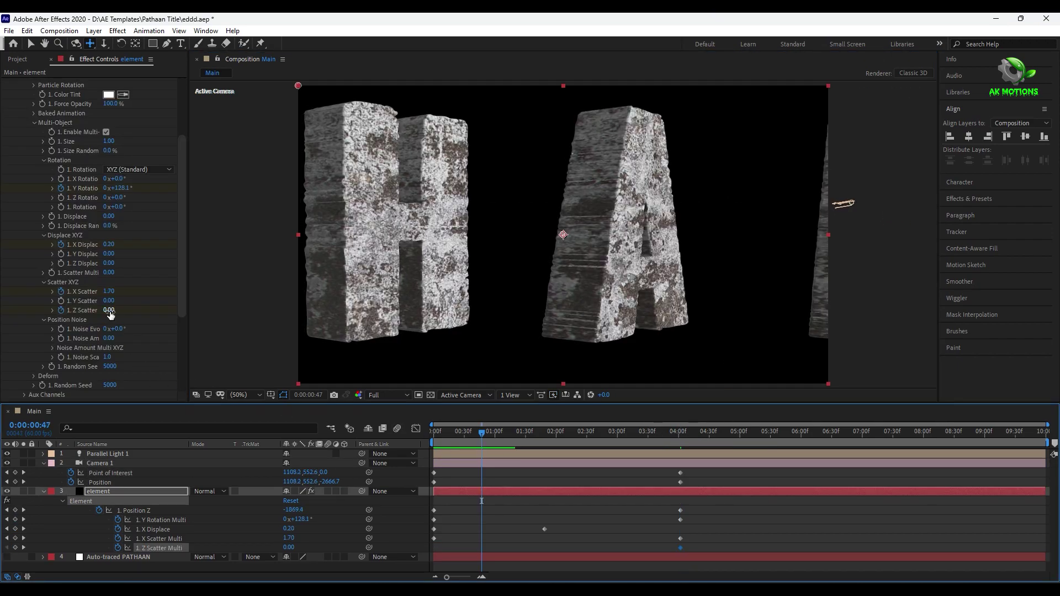
Step: Set Z Scatter Multi to -32.95 and place its keyframe on the first frame
{"action": "left_click_drag", "start_coordinate": [109, 310], "coordinate": [11, 324]}
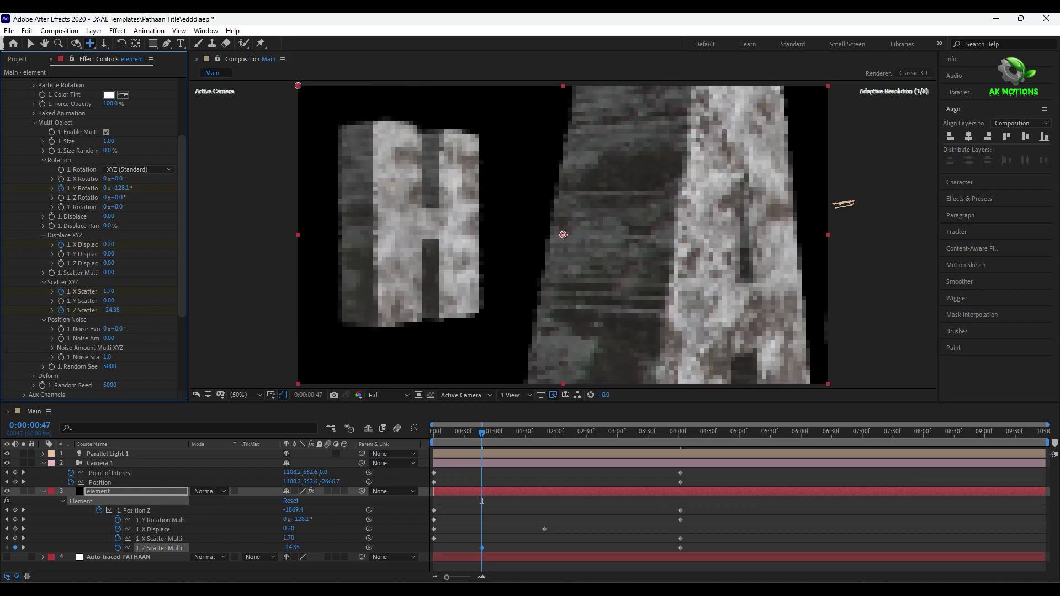
{"action": "mouse_move", "coordinate": [78, 311]}
{"action": "left_mouse_down"}
{"action": "mouse_move", "coordinate": [107, 307]}
{"action": "mouse_move", "coordinate": [60, 316]}
{"action": "left_mouse_up"}
{"action": "left_click", "coordinate": [482, 548]}
{"action": "key", "text": "Delete"}
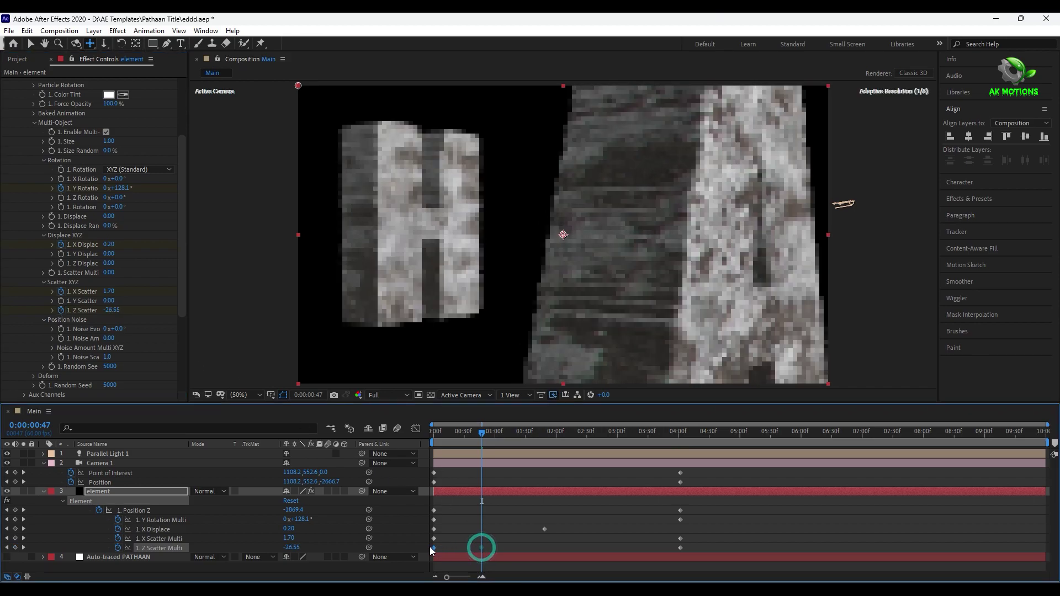
{"action": "key", "text": "Home"}
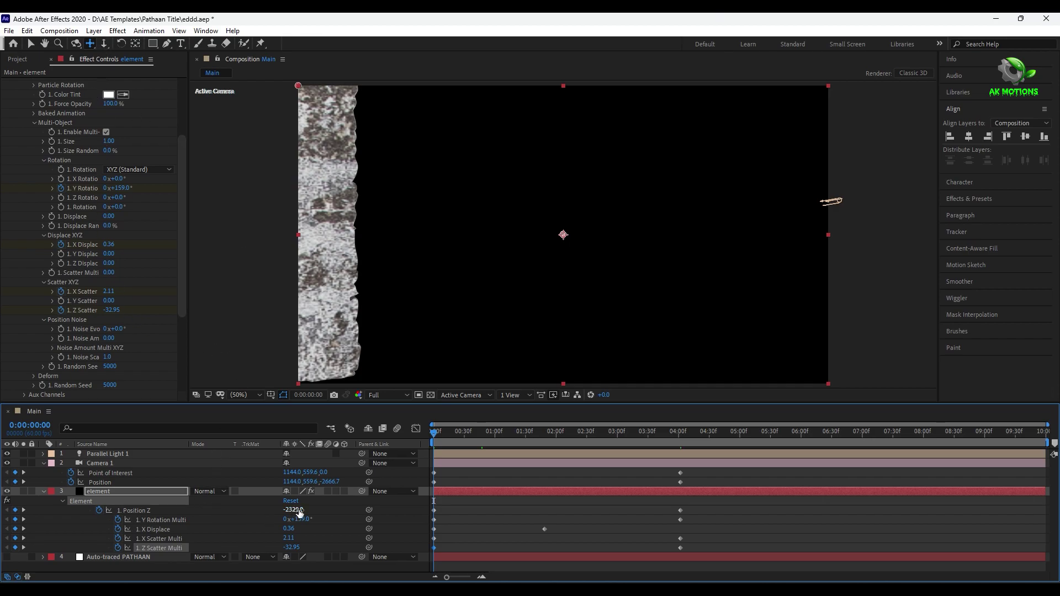
Step: Set Position Z to -1920 on the first frame and play back the animation
{"action": "left_click_drag", "start_coordinate": [300, 513], "coordinate": [310, 502]}
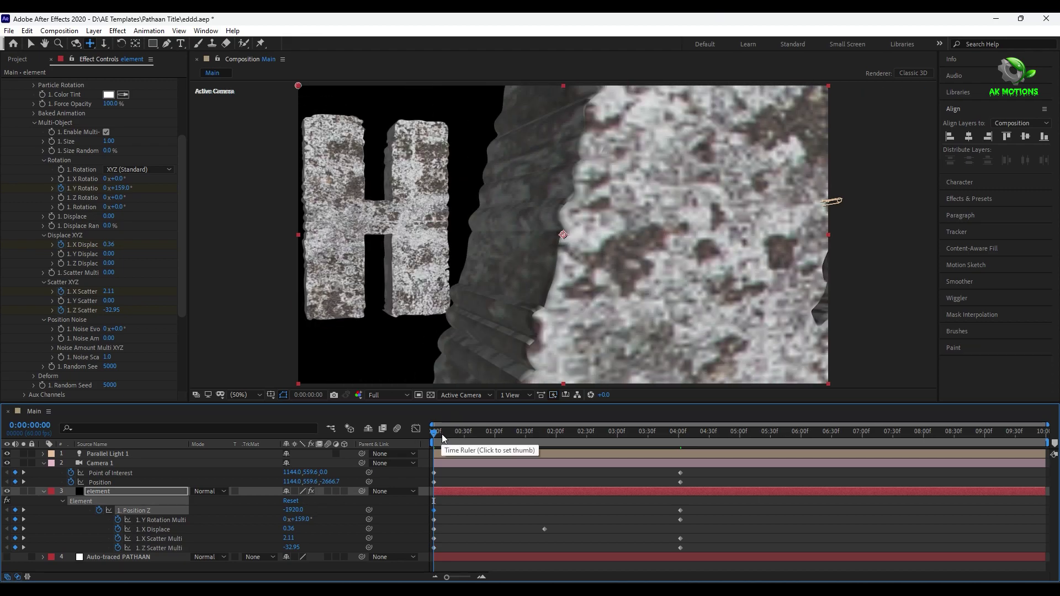
{"action": "left_click_drag", "start_coordinate": [442, 434], "coordinate": [391, 406]}
{"action": "key", "text": "space"}
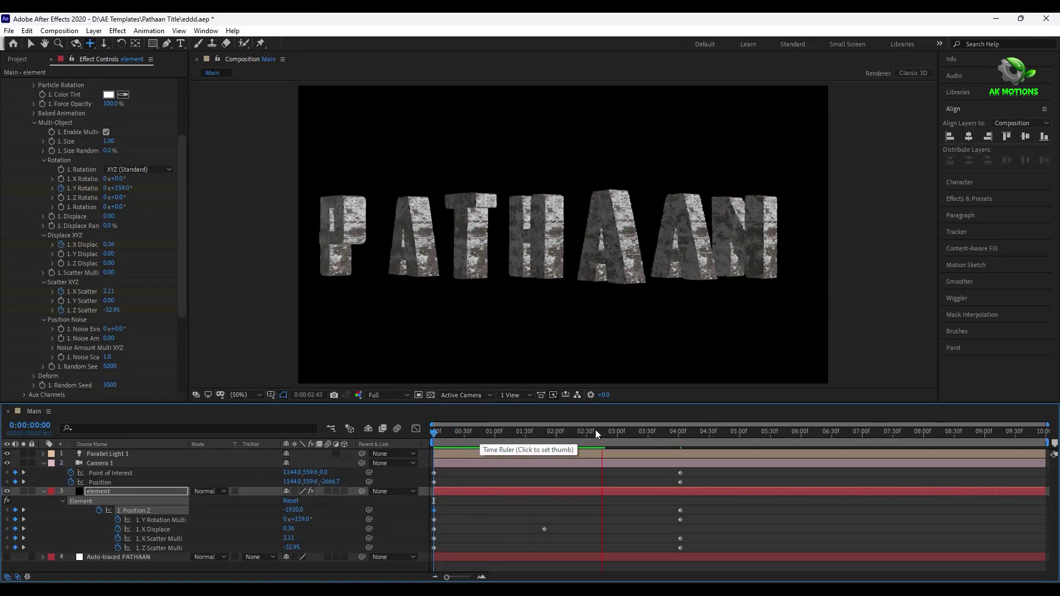
Step: Apply Easy Ease to all camera and element keyframes and preview the smoothed motion
{"action": "left_click_drag", "start_coordinate": [737, 471], "coordinate": [413, 568]}
{"action": "right_click", "coordinate": [434, 474]}
{"action": "mouse_move", "coordinate": [467, 466]}
{"action": "left_click", "coordinate": [599, 502]}
{"action": "left_click", "coordinate": [502, 522]}
{"action": "left_click_drag", "start_coordinate": [586, 434], "coordinate": [586, 477]}
{"action": "key", "text": "space"}
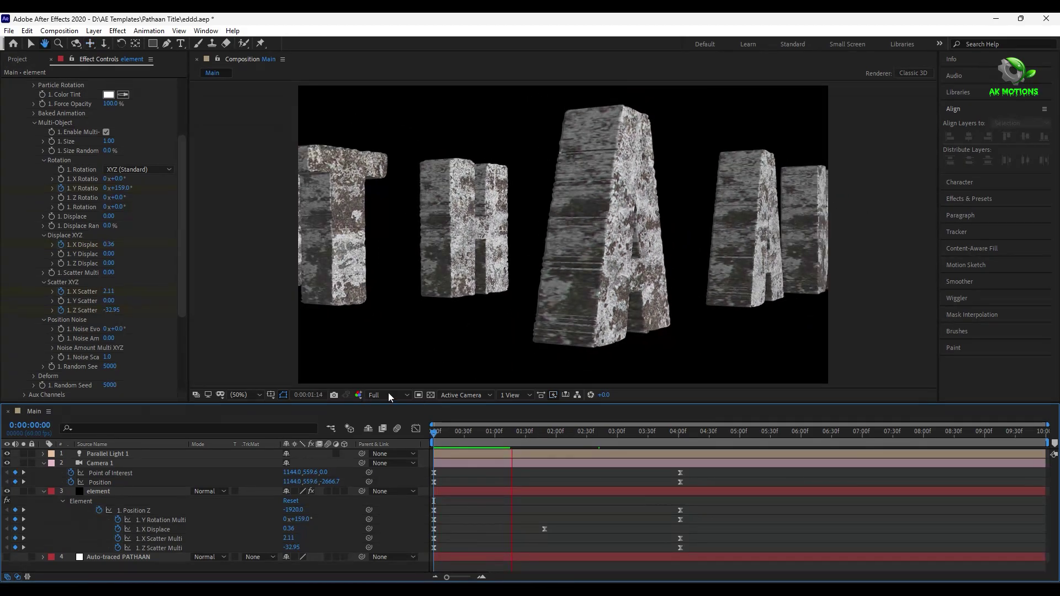
Step: Move the current time to 0:00:05:02 and set the preview resolution to Half
{"action": "left_click_drag", "start_coordinate": [486, 435], "coordinate": [741, 435]}
{"action": "left_click", "coordinate": [389, 394]}
{"action": "left_click", "coordinate": [400, 432]}
Step: Enable shadows in the Element render settings and set the shadow map size to 4096
{"action": "scroll", "coordinate": [55, 166], "scroll_direction": "up", "scroll_amount": 4}
{"action": "left_click", "coordinate": [14, 119]}
{"action": "left_click", "coordinate": [20, 204]}
{"action": "left_click", "coordinate": [24, 231]}
{"action": "left_click", "coordinate": [105, 241]}
{"action": "left_click", "coordinate": [118, 269]}
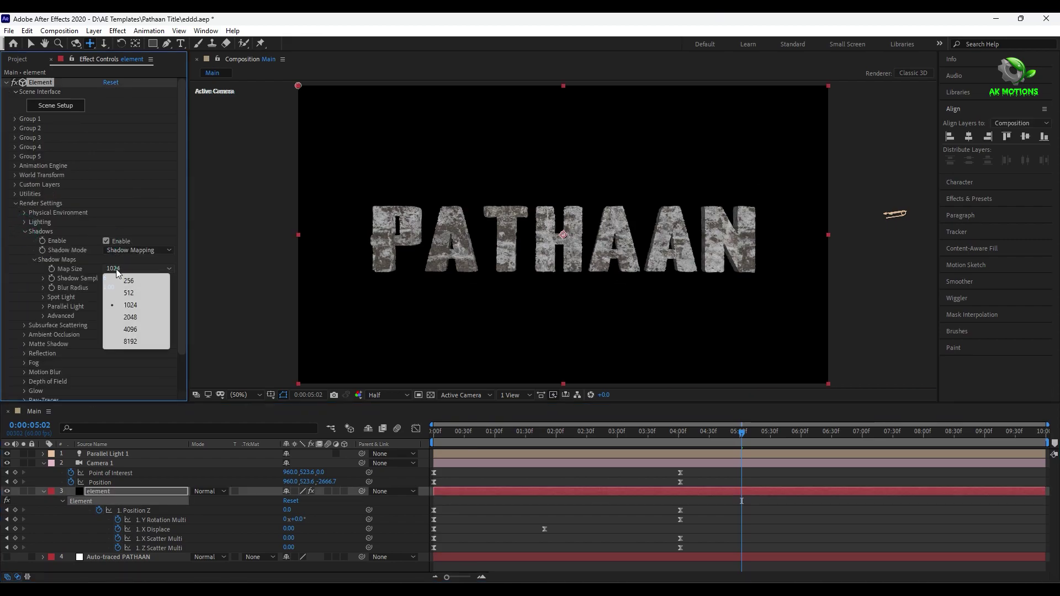
{"action": "left_click", "coordinate": [123, 329]}
{"action": "left_click", "coordinate": [24, 232]}
Step: Enable ambient occlusion in the Element render settings and choose a motion blur mode
{"action": "left_click", "coordinate": [24, 251]}
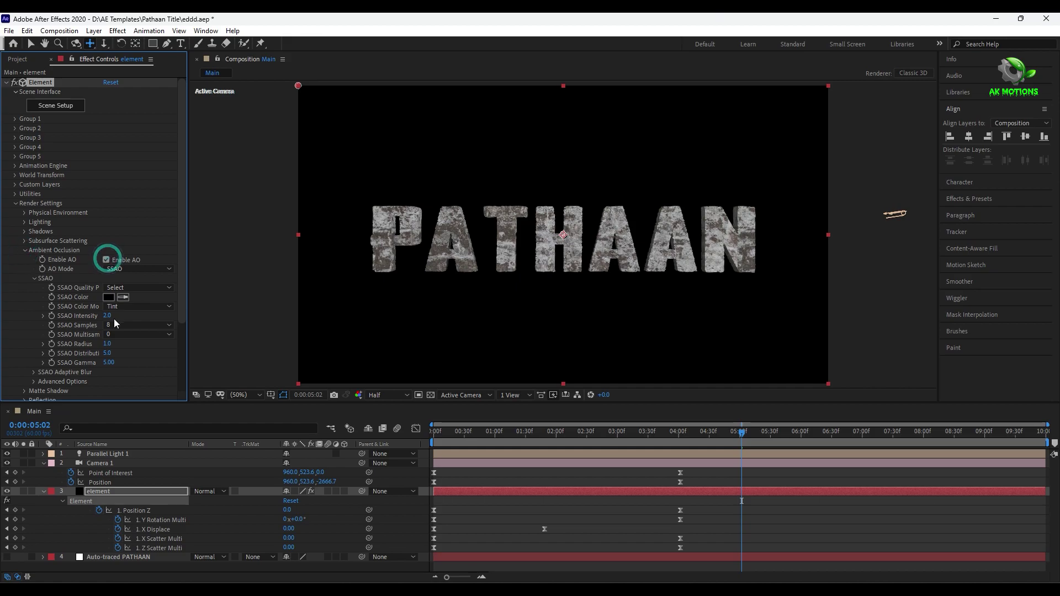
{"action": "left_click", "coordinate": [25, 250]}
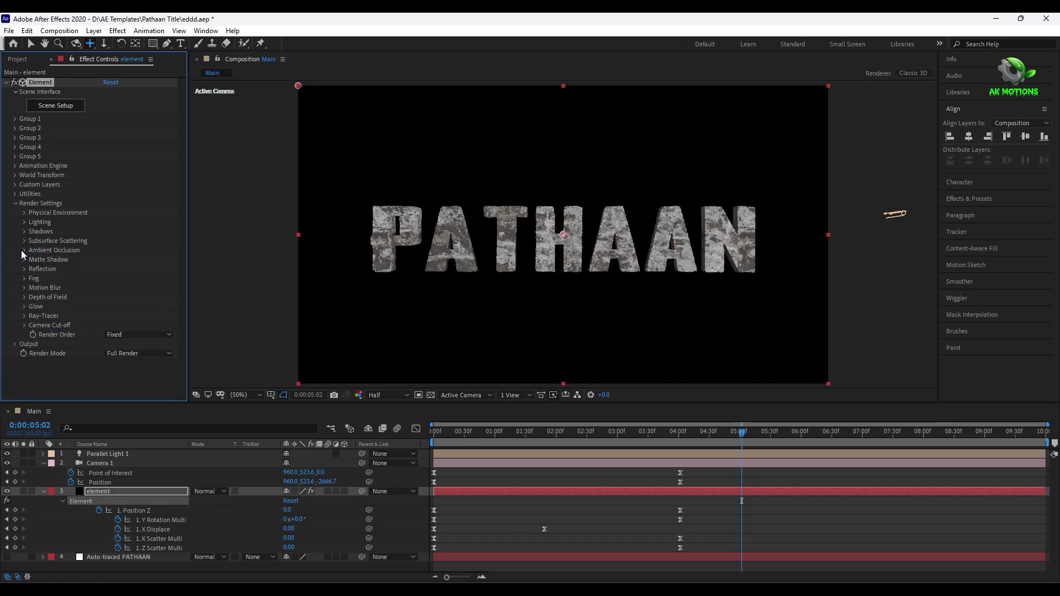
{"action": "left_click", "coordinate": [23, 288]}
{"action": "left_click", "coordinate": [133, 297]}
{"action": "left_click", "coordinate": [135, 320]}
{"action": "left_click", "coordinate": [23, 289]}
Step: Move the current time to 0:00:04:18 and apply Unsharp Mask to the element layer
{"action": "left_click_drag", "start_coordinate": [479, 438], "coordinate": [697, 436]}
{"action": "left_click", "coordinate": [44, 492]}
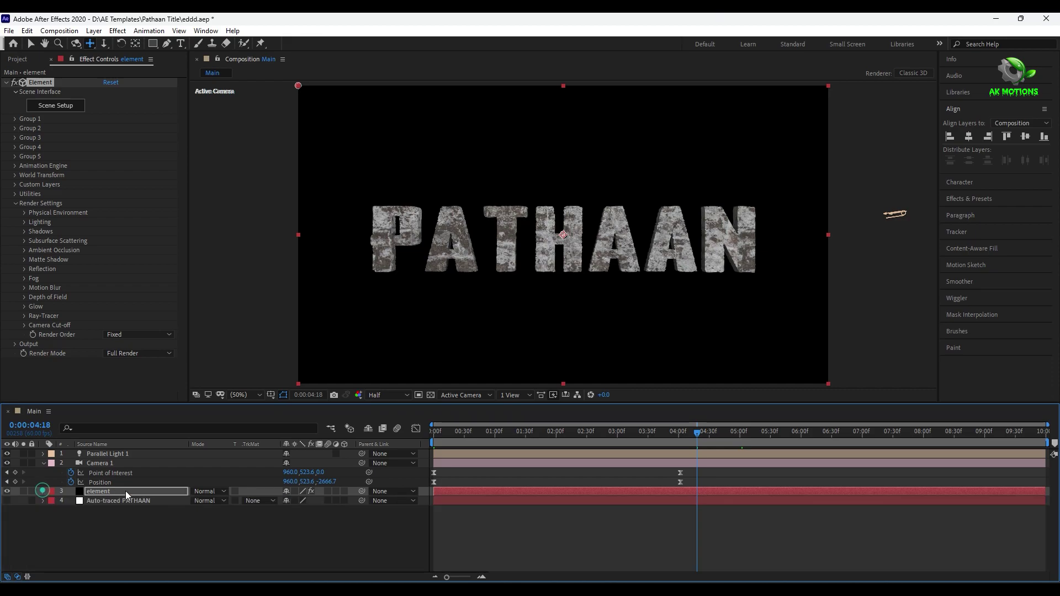
{"action": "left_click", "coordinate": [126, 491]}
{"action": "left_click", "coordinate": [187, 547]}
{"action": "left_click", "coordinate": [95, 495]}
{"action": "key", "text": "ctrl+space"}
{"action": "type", "text": "un"}
{"action": "key", "text": "Return"}
{"action": "left_click", "coordinate": [5, 83]}
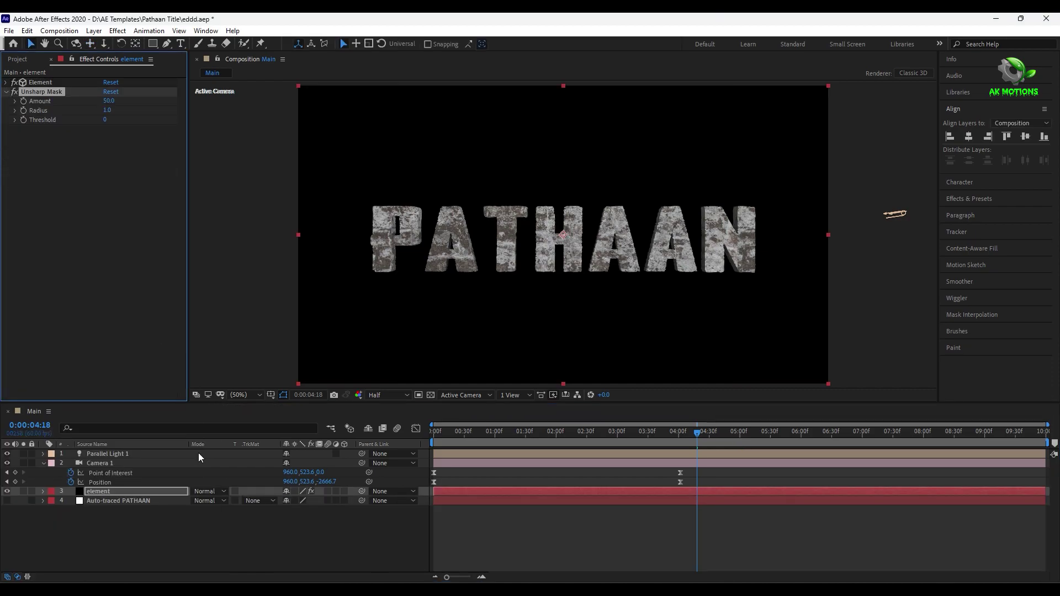
Step: Apply Curves to the element layer, raise the highlights and lower the shadows slightly, and fine-tune the color channels
{"action": "left_click", "coordinate": [147, 494]}
{"action": "key", "text": "ctrl+space"}
{"action": "type", "text": "cur"}
{"action": "key", "text": "Return"}
{"action": "left_click_drag", "start_coordinate": [128, 206], "coordinate": [130, 201]}
{"action": "left_click_drag", "start_coordinate": [51, 284], "coordinate": [51, 288]}
{"action": "left_click", "coordinate": [139, 138]}
{"action": "left_click", "coordinate": [145, 174]}
{"action": "left_click_drag", "start_coordinate": [101, 234], "coordinate": [101, 237]}
{"action": "left_click", "coordinate": [131, 139]}
{"action": "left_click", "coordinate": [140, 162]}
Step: Save the project and scrub the timeline to check the graded letters, stopping at 0:00:05:05
{"action": "left_click", "coordinate": [190, 522]}
{"action": "key", "text": "ctrl+s"}
{"action": "left_click_drag", "start_coordinate": [648, 434], "coordinate": [538, 451]}
{"action": "left_click_drag", "start_coordinate": [457, 434], "coordinate": [443, 438]}
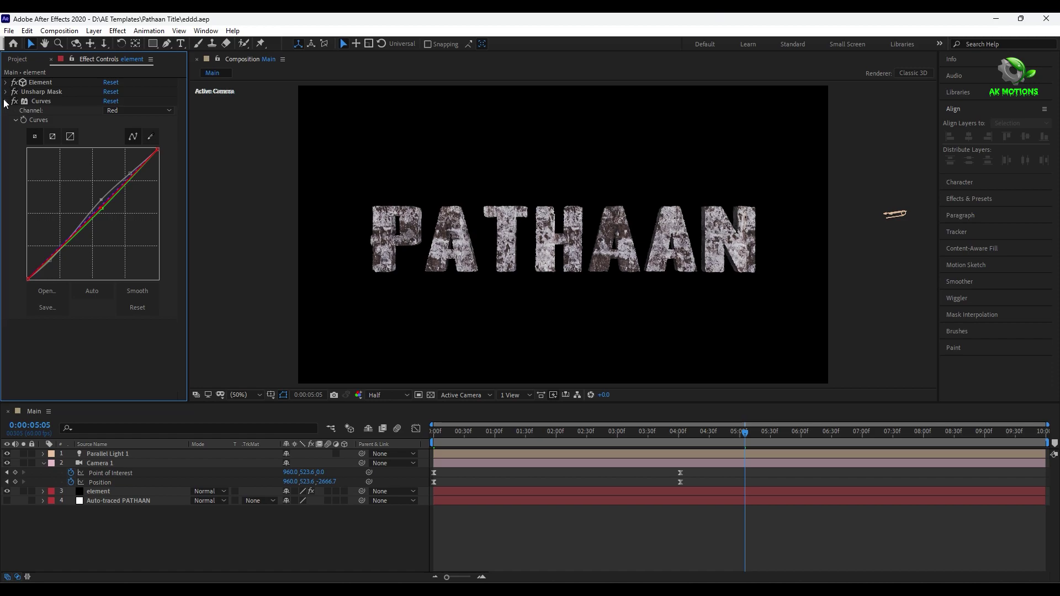
{"action": "left_click", "coordinate": [5, 101]}
Step: Preview Rocky_Edge_Alpha_Thin.png, add it above the element layer, and lower it onto the base of the letters
{"action": "left_click", "coordinate": [21, 59]}
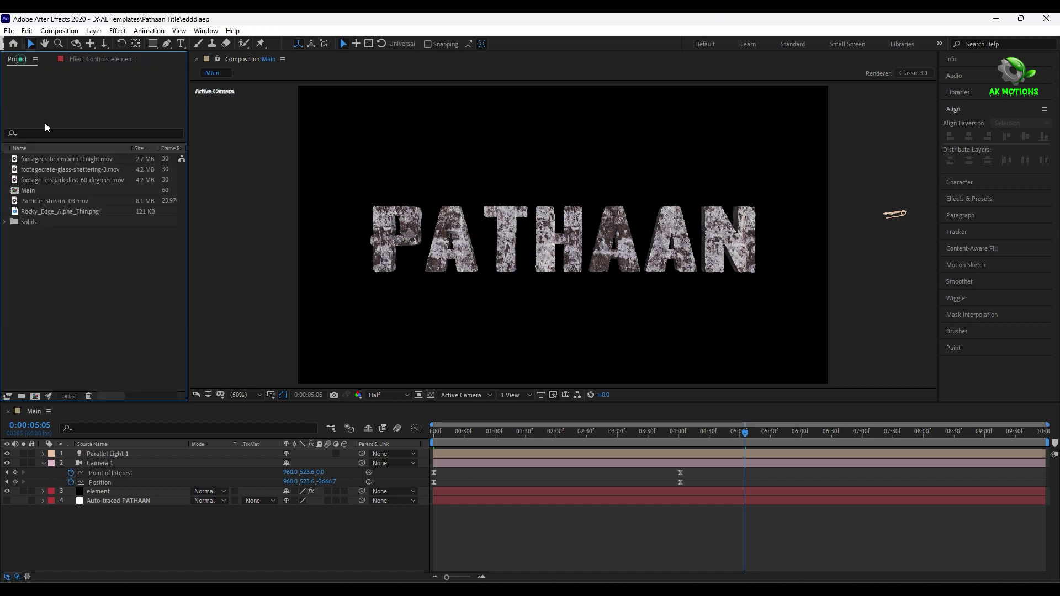
{"action": "left_click", "coordinate": [49, 212]}
{"action": "double_click", "coordinate": [70, 212]}
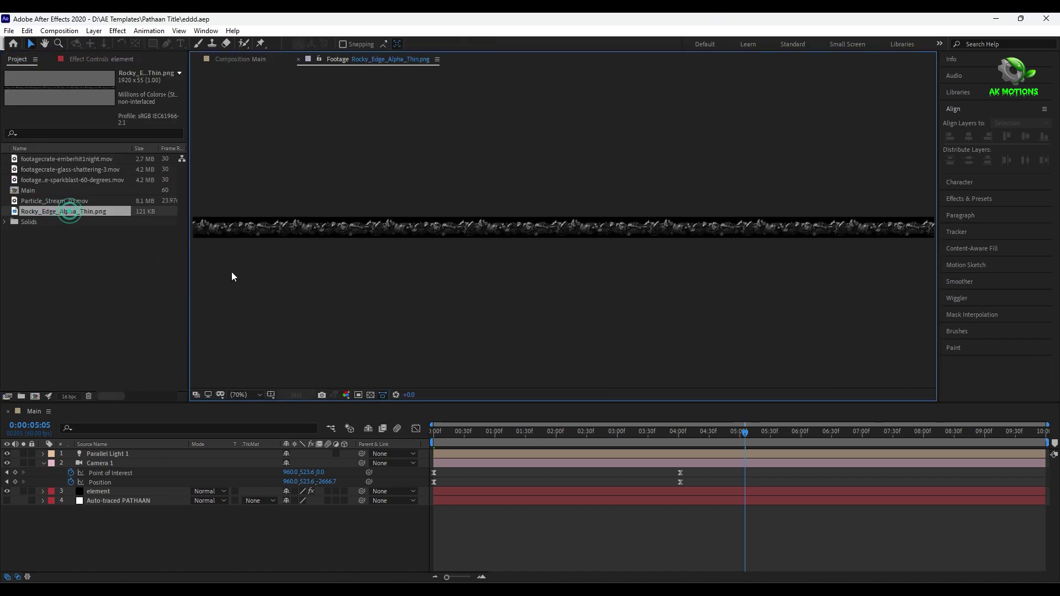
{"action": "left_click", "coordinate": [298, 59]}
{"action": "left_click_drag", "start_coordinate": [102, 211], "coordinate": [152, 486]}
{"action": "left_click", "coordinate": [43, 462]}
{"action": "left_click_drag", "start_coordinate": [565, 234], "coordinate": [566, 264]}
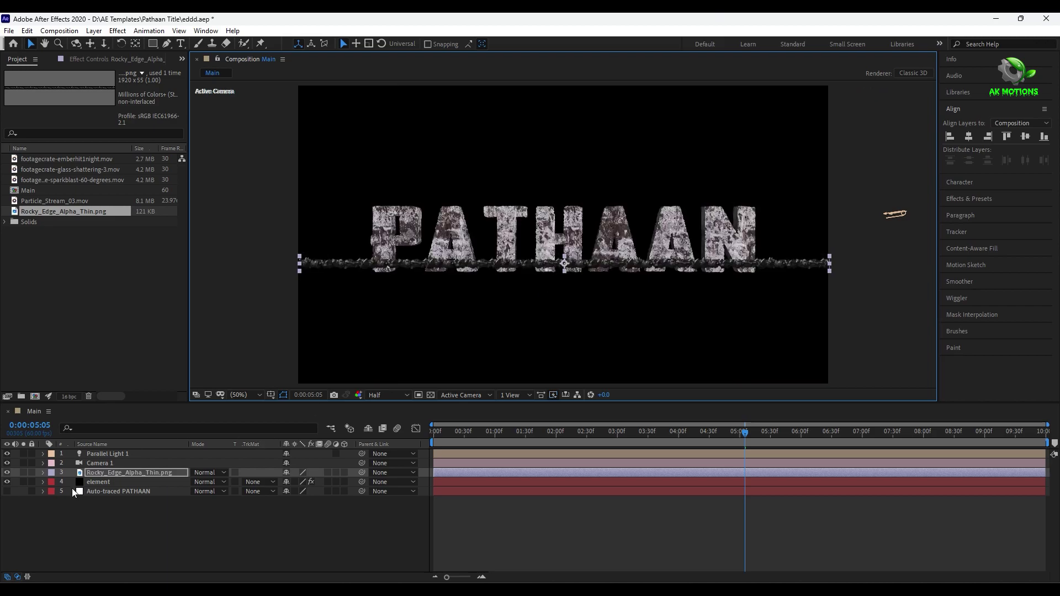
Step: Duplicate the element layer above the rocky edge and use it as the rocky edge's alpha matte
{"action": "left_click", "coordinate": [100, 484]}
{"action": "key", "text": "ctrl+d"}
{"action": "left_click_drag", "start_coordinate": [105, 482], "coordinate": [105, 469]}
{"action": "left_click", "coordinate": [107, 482]}
{"action": "left_click", "coordinate": [260, 482]}
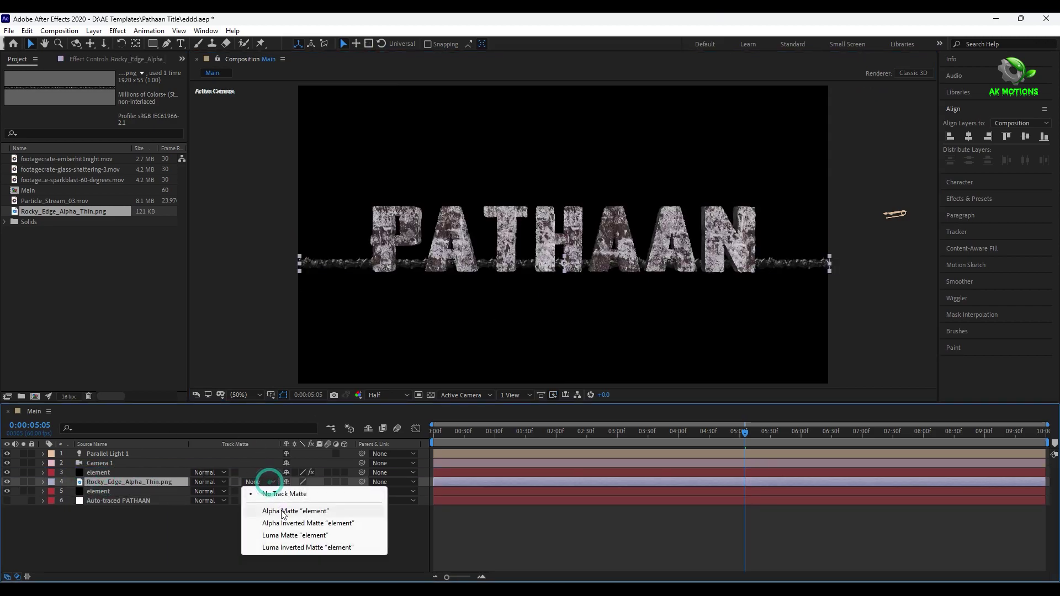
{"action": "left_click", "coordinate": [280, 506]}
{"action": "left_click", "coordinate": [136, 524]}
Step: Apply Curves to the rocky edge layer and shape a high-contrast RGB S-curve while previewing at Full resolution
{"action": "left_click", "coordinate": [127, 482]}
{"action": "key", "text": "ctrl+space"}
{"action": "type", "text": "curv"}
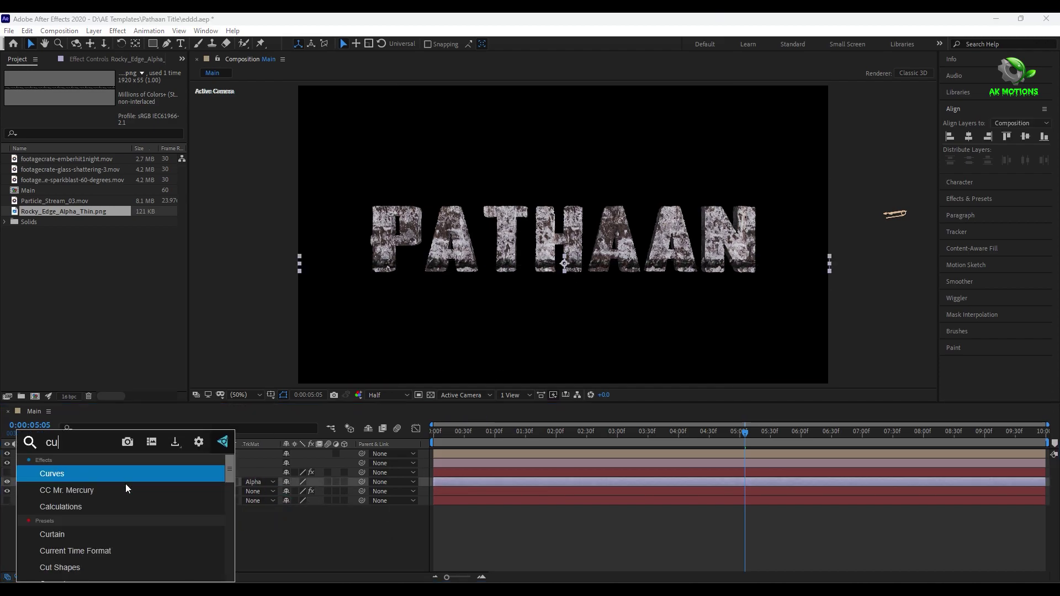
{"action": "key", "text": "Return"}
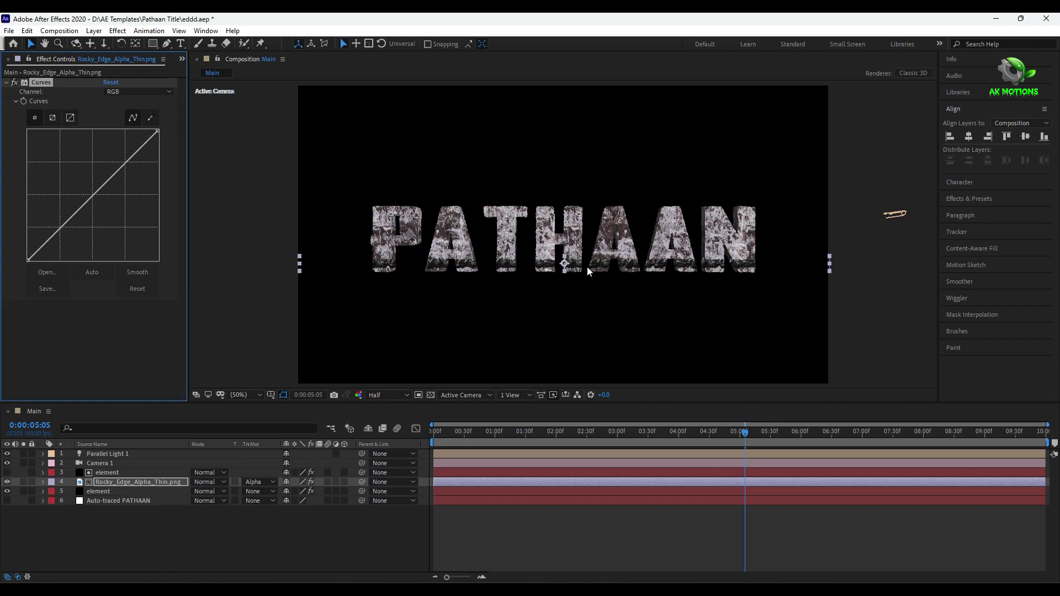
{"action": "scroll", "coordinate": [569, 243], "scroll_direction": "up", "scroll_amount": 4}
{"action": "left_click_drag", "start_coordinate": [567, 183], "coordinate": [563, 101]}
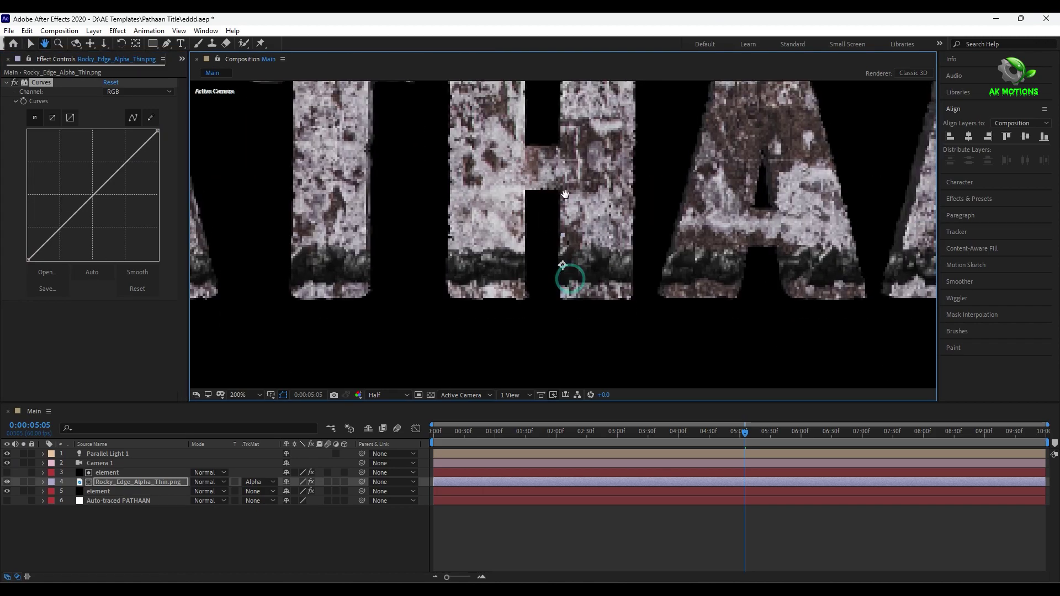
{"action": "left_click", "coordinate": [238, 395]}
{"action": "left_click", "coordinate": [381, 395]}
{"action": "left_click", "coordinate": [390, 420]}
{"action": "left_click_drag", "start_coordinate": [118, 159], "coordinate": [119, 149]}
{"action": "left_click_drag", "start_coordinate": [58, 221], "coordinate": [56, 251]}
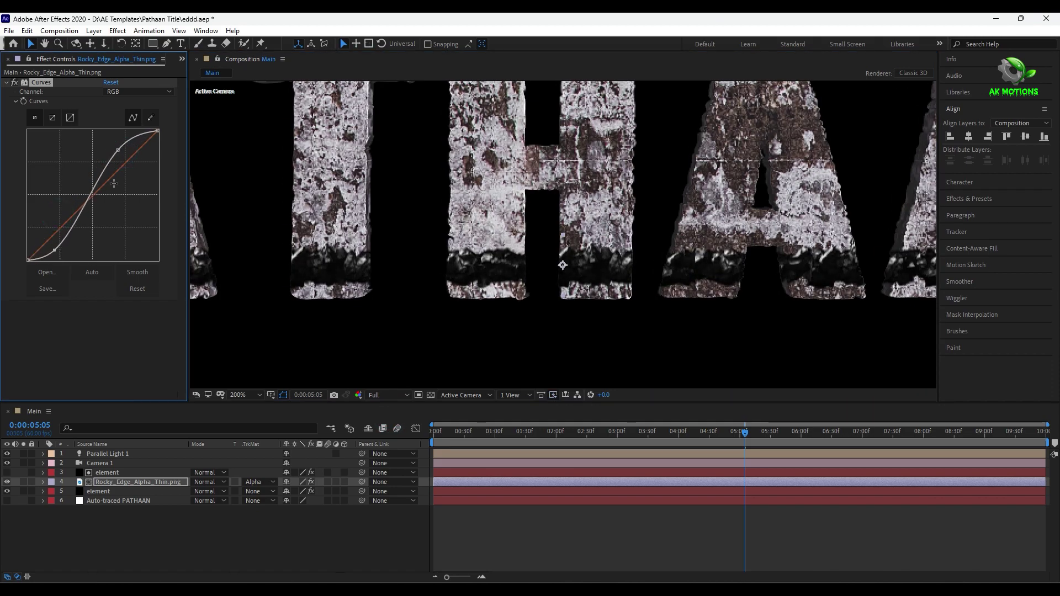
Step: Adjust the individual red, green and blue curves of the rocky edge toward a fiery orange-red tint
{"action": "left_click", "coordinate": [139, 93]}
{"action": "left_click", "coordinate": [135, 115]}
{"action": "mouse_move", "coordinate": [105, 184]}
{"action": "left_mouse_down"}
{"action": "mouse_move", "coordinate": [101, 163]}
{"action": "mouse_move", "coordinate": [109, 191]}
{"action": "left_mouse_up"}
{"action": "left_click", "coordinate": [123, 92]}
{"action": "left_click", "coordinate": [134, 128]}
{"action": "left_click", "coordinate": [132, 92]}
{"action": "left_click", "coordinate": [133, 139]}
Step: Apply Glow with radius 24 and intensity 6.6 to the rocky edge and rebalance its color curves
{"action": "left_click", "coordinate": [118, 482]}
{"action": "key", "text": "ctrl+space"}
{"action": "type", "text": "glow"}
{"action": "key", "text": "Return"}
{"action": "mouse_move", "coordinate": [107, 280]}
{"action": "left_mouse_down"}
{"action": "mouse_move", "coordinate": [417, 284]}
{"action": "mouse_move", "coordinate": [116, 271]}
{"action": "left_mouse_up"}
{"action": "scroll", "coordinate": [136, 288], "scroll_direction": "up", "scroll_amount": 3}
{"action": "left_click_drag", "start_coordinate": [99, 159], "coordinate": [109, 196]}
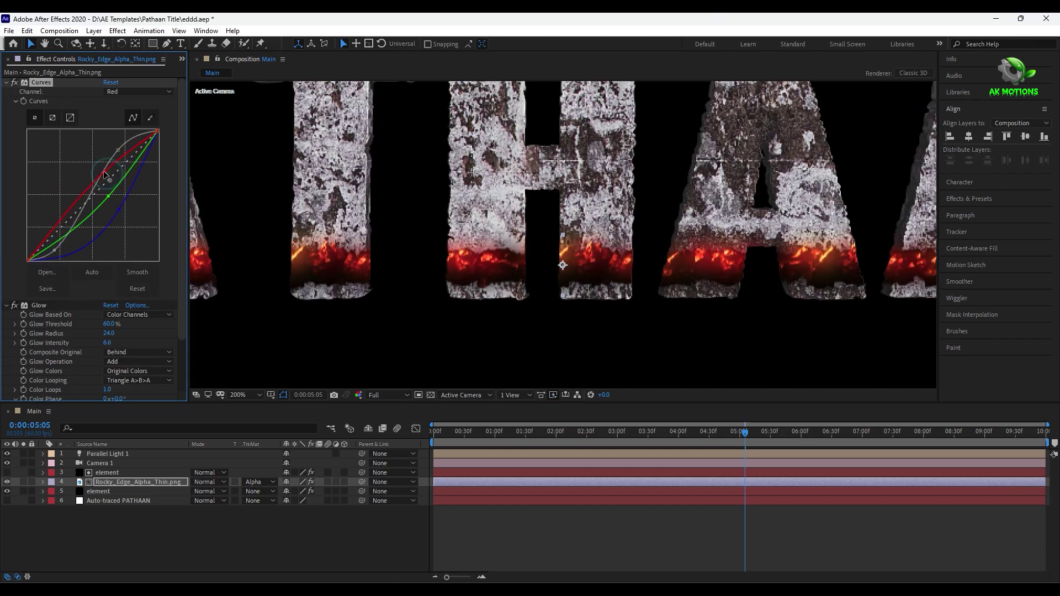
Step: Scale the rocky edge layer down vertically so it forms a thinner glowing band across the letters
{"action": "scroll", "coordinate": [555, 284], "scroll_direction": "down", "scroll_amount": 4}
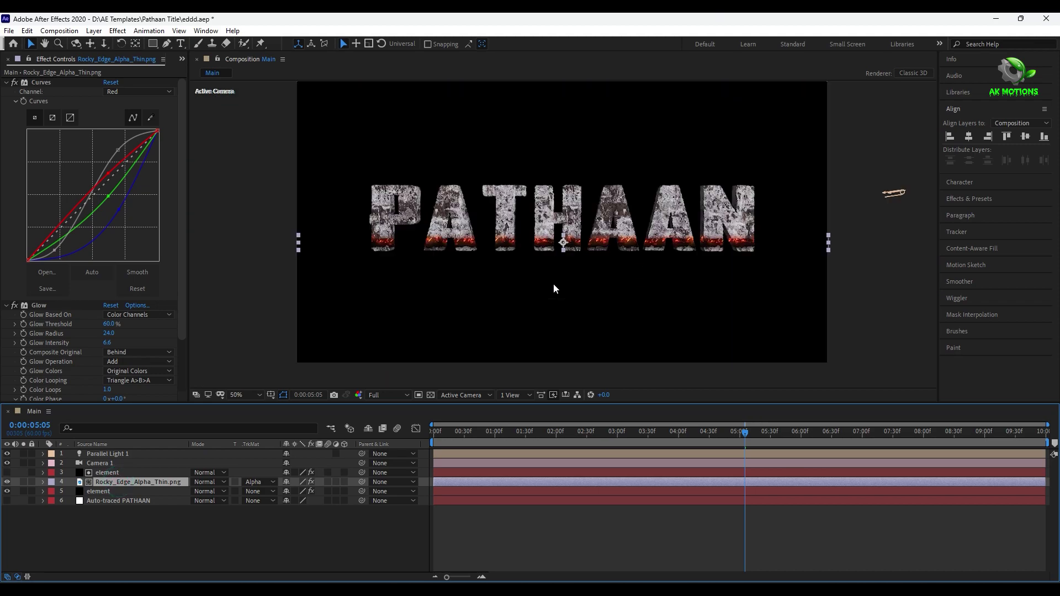
{"action": "scroll", "coordinate": [563, 256], "scroll_direction": "up", "scroll_amount": 2}
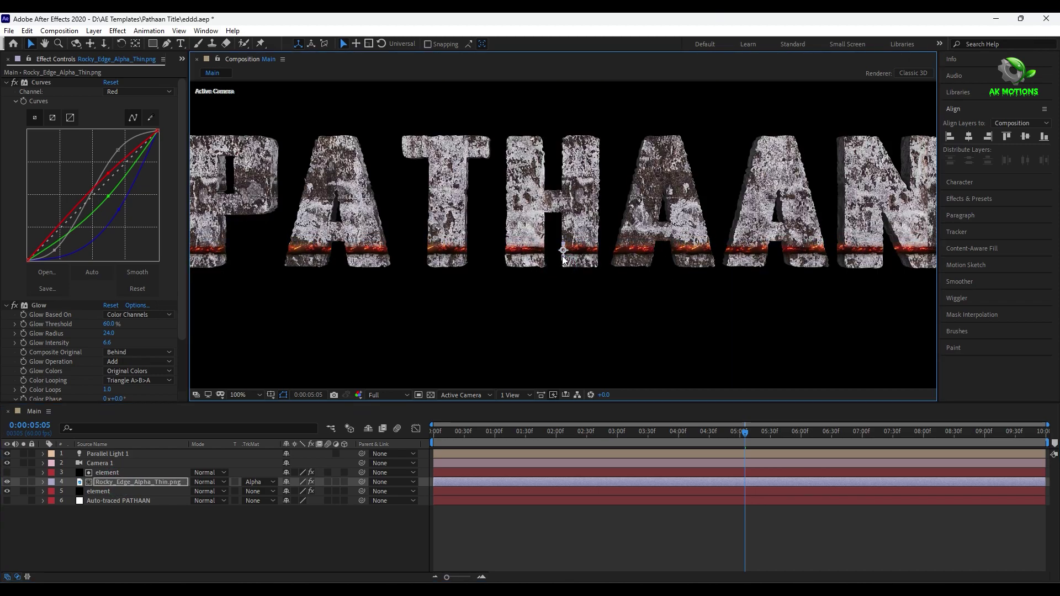
{"action": "scroll", "coordinate": [563, 260], "scroll_direction": "up", "scroll_amount": 1}
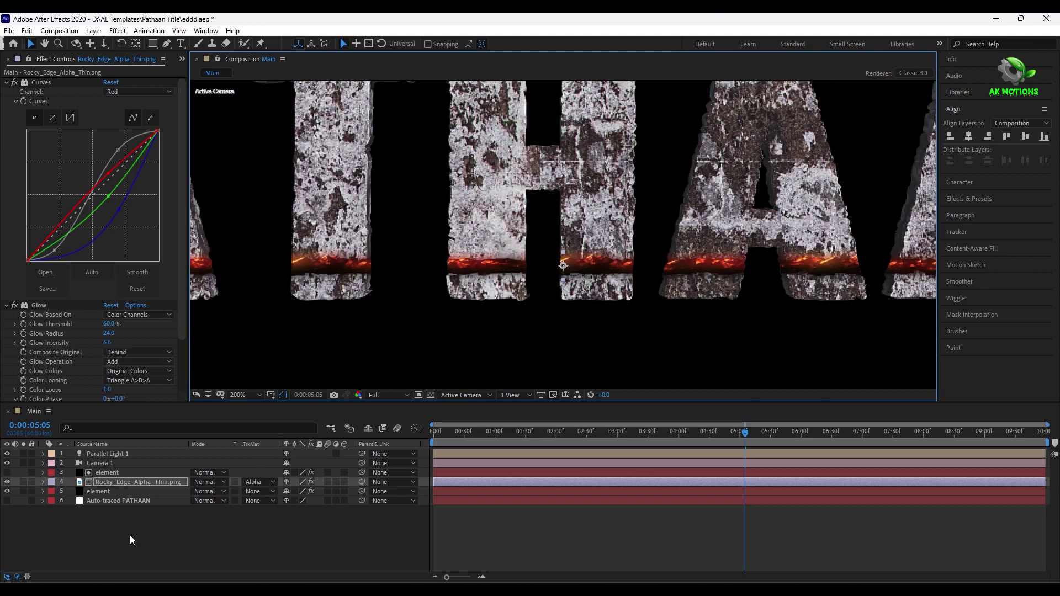
{"action": "left_click", "coordinate": [124, 535]}
Step: Duplicate the rocky edge with its matte, flip the copy vertically, and move it just below the original band
{"action": "left_click", "coordinate": [125, 484]}
{"action": "left_click", "coordinate": [122, 473], "text": "ctrl"}
{"action": "key", "text": "ctrl+d"}
{"action": "right_click", "coordinate": [144, 483]}
{"action": "mouse_move", "coordinate": [197, 219]}
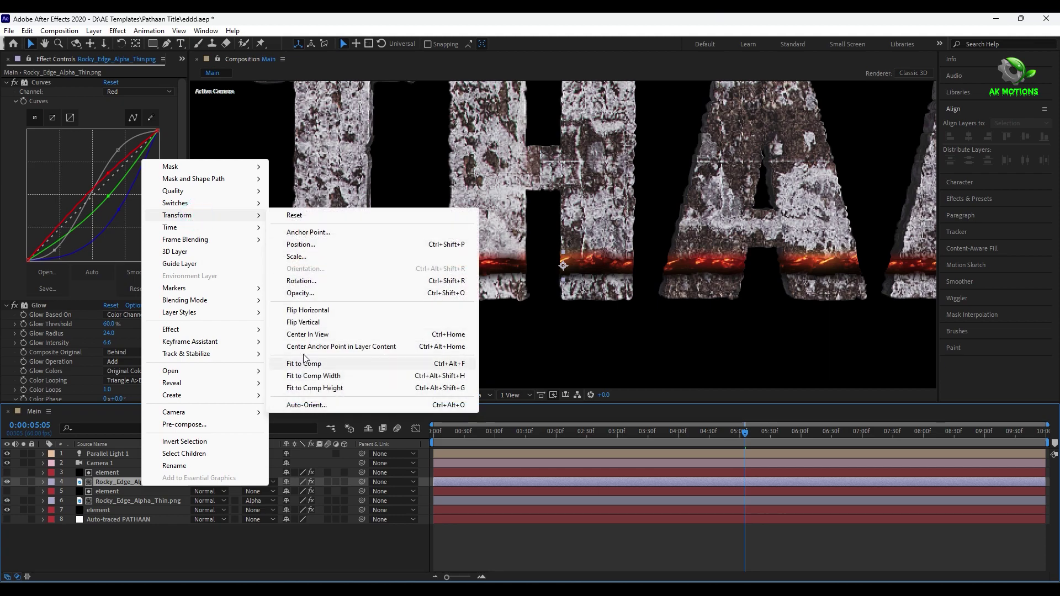
{"action": "left_click", "coordinate": [307, 310]}
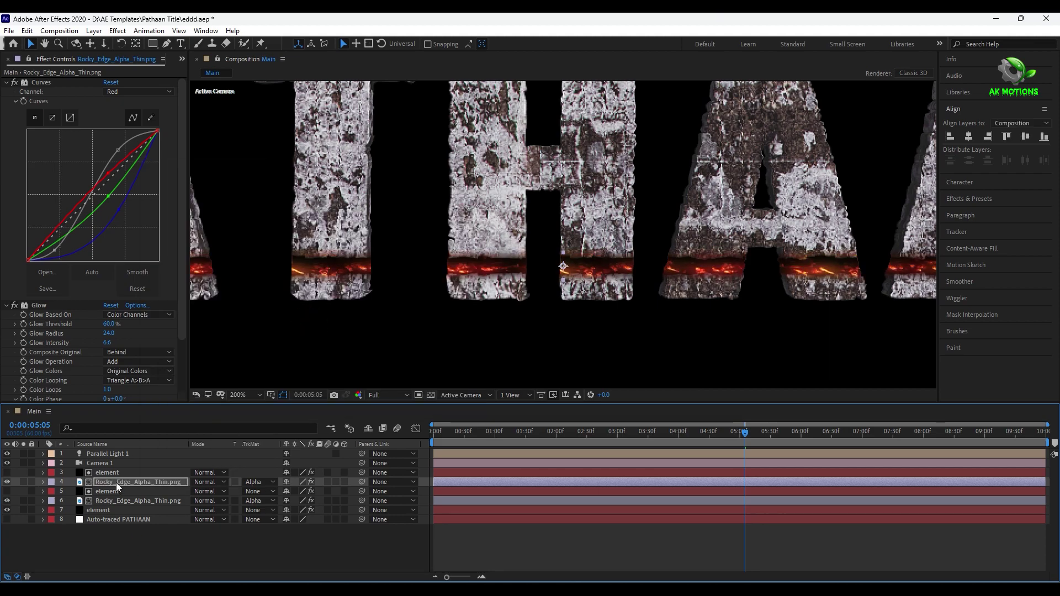
{"action": "key", "text": "shift+Down"}
{"action": "key", "text": "shift+Down"}
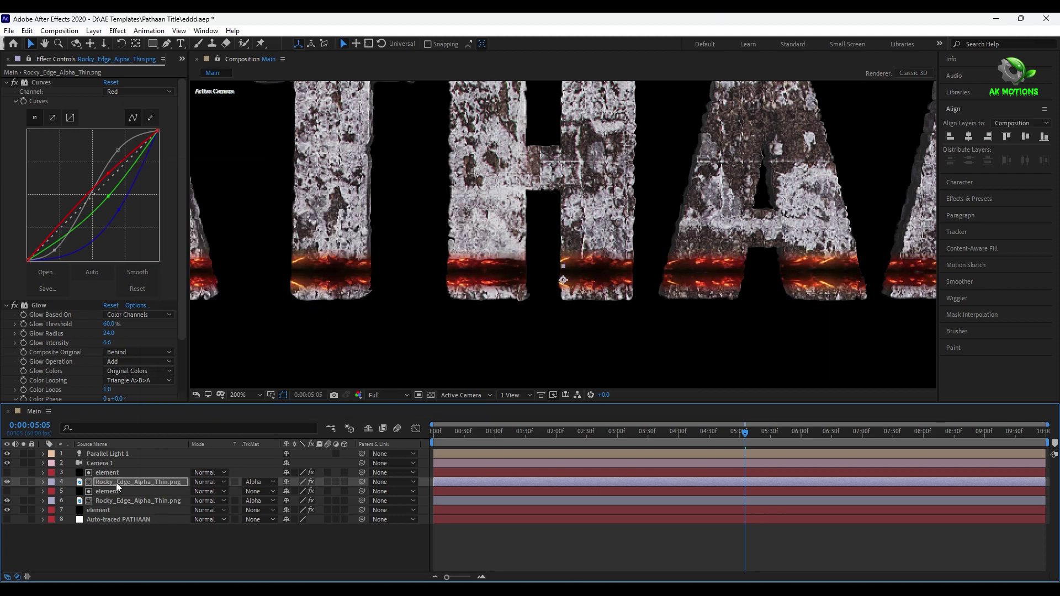
{"action": "left_click", "coordinate": [182, 542]}
Step: Set the rotation of both Rocky_Edge_Alpha_Thin.png layers to 1°
{"action": "scroll", "coordinate": [544, 279], "scroll_direction": "down", "scroll_amount": 3}
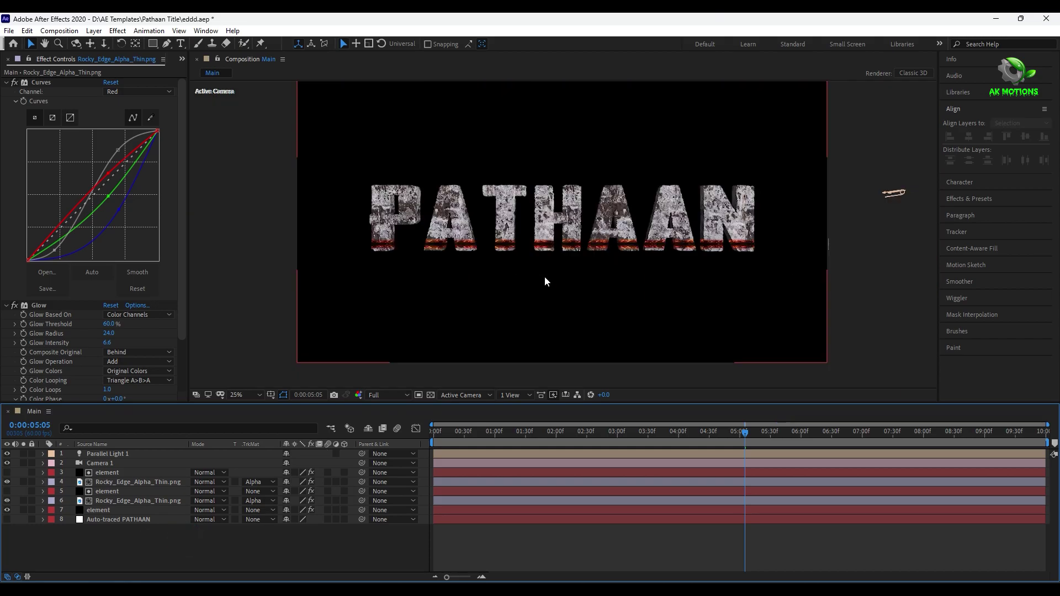
{"action": "scroll", "coordinate": [545, 281], "scroll_direction": "up", "scroll_amount": 1}
{"action": "scroll", "coordinate": [545, 282], "scroll_direction": "down", "scroll_amount": 2}
{"action": "scroll", "coordinate": [426, 323], "scroll_direction": "up", "scroll_amount": 2}
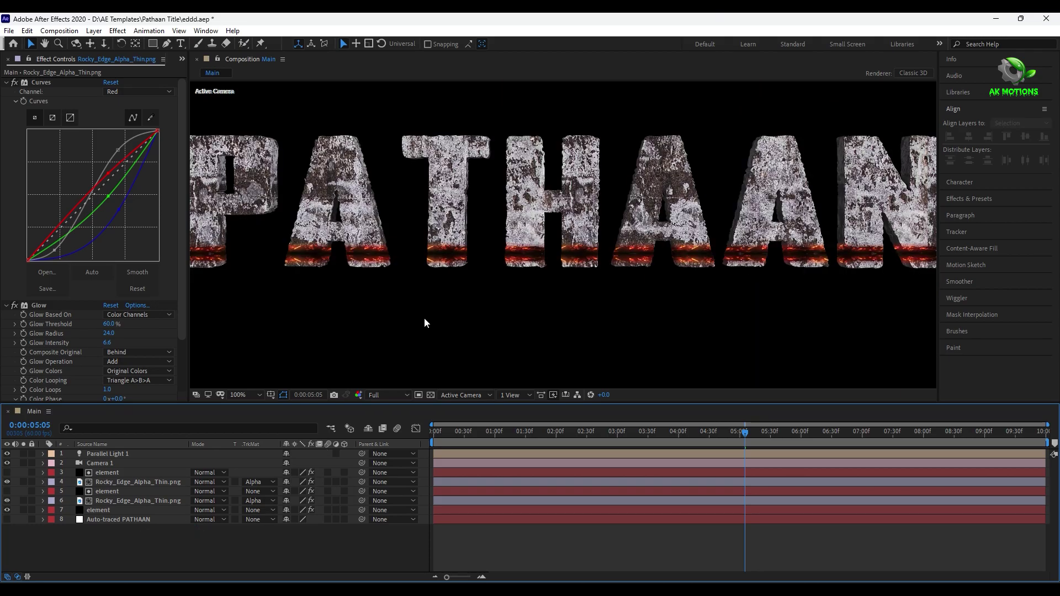
{"action": "left_click", "coordinate": [125, 483]}
{"action": "left_click", "coordinate": [124, 501], "text": "ctrl"}
{"action": "key", "text": "r"}
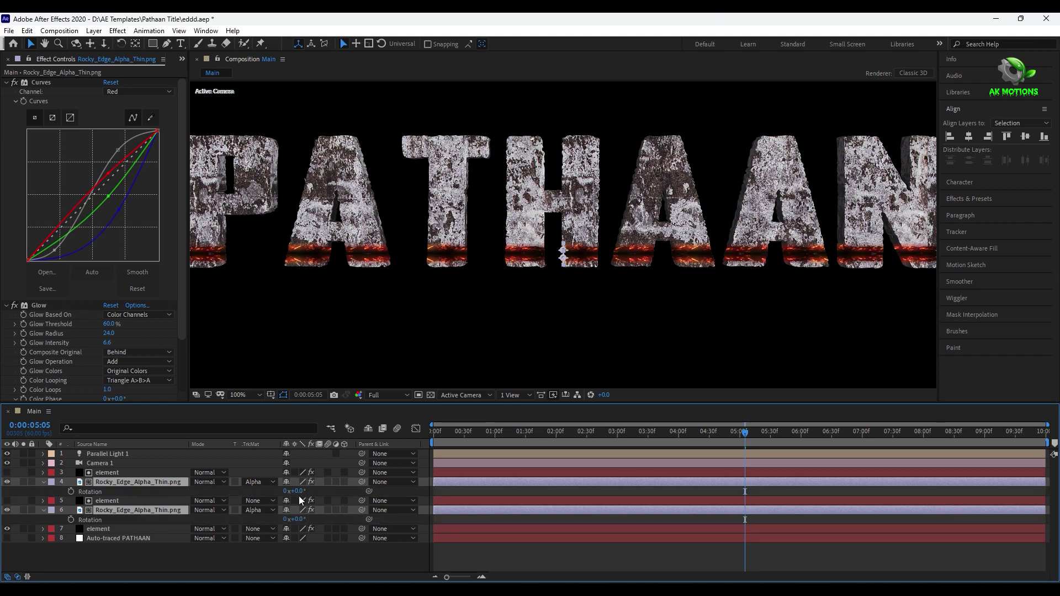
{"action": "key", "text": "Return"}
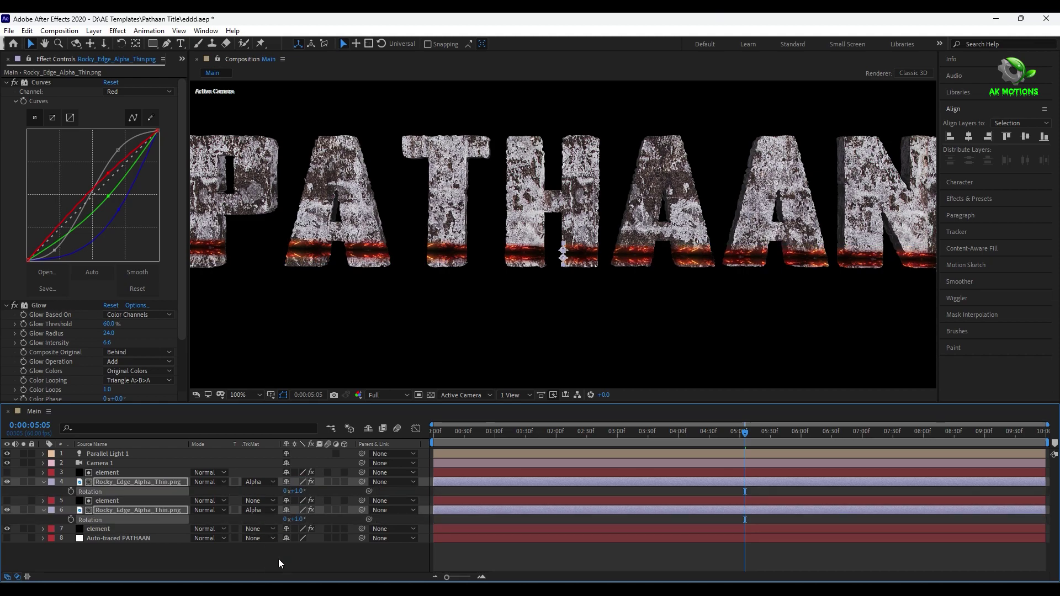
Step: Nudge the two rocky edge bands slightly upward on the letters and collapse their layer properties
{"action": "scroll", "coordinate": [475, 331], "scroll_direction": "down", "scroll_amount": 2}
{"action": "left_click", "coordinate": [156, 509], "text": "ctrl"}
{"action": "key", "text": "Up"}
{"action": "key", "text": "Up"}
{"action": "key", "text": "Up"}
{"action": "key", "text": "Up"}
{"action": "key", "text": "Up"}
{"action": "key", "text": "Up"}
{"action": "key", "text": "Up"}
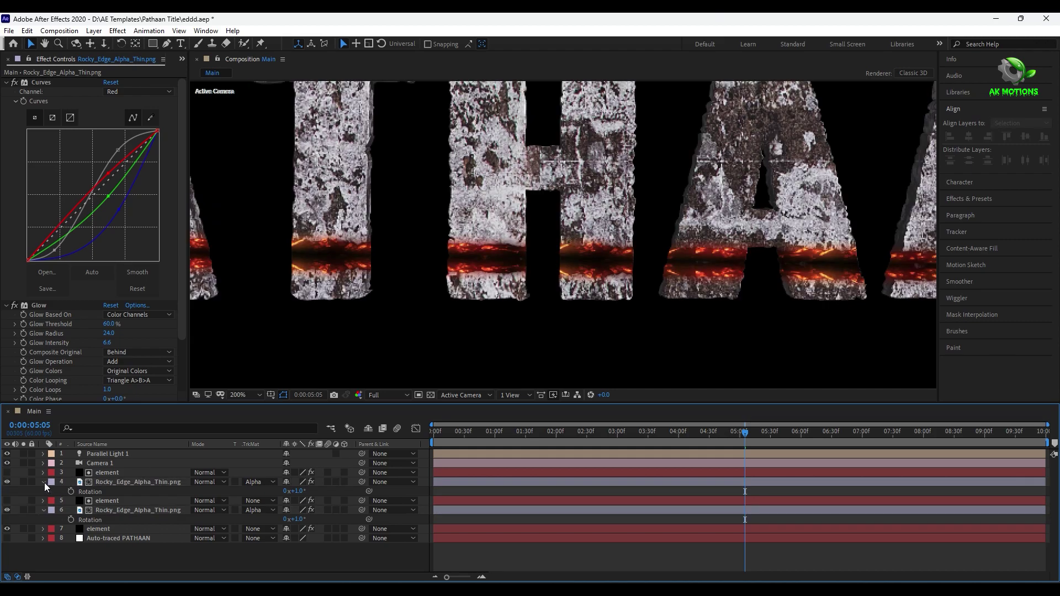
{"action": "left_click", "coordinate": [43, 482]}
{"action": "left_click", "coordinate": [43, 501]}
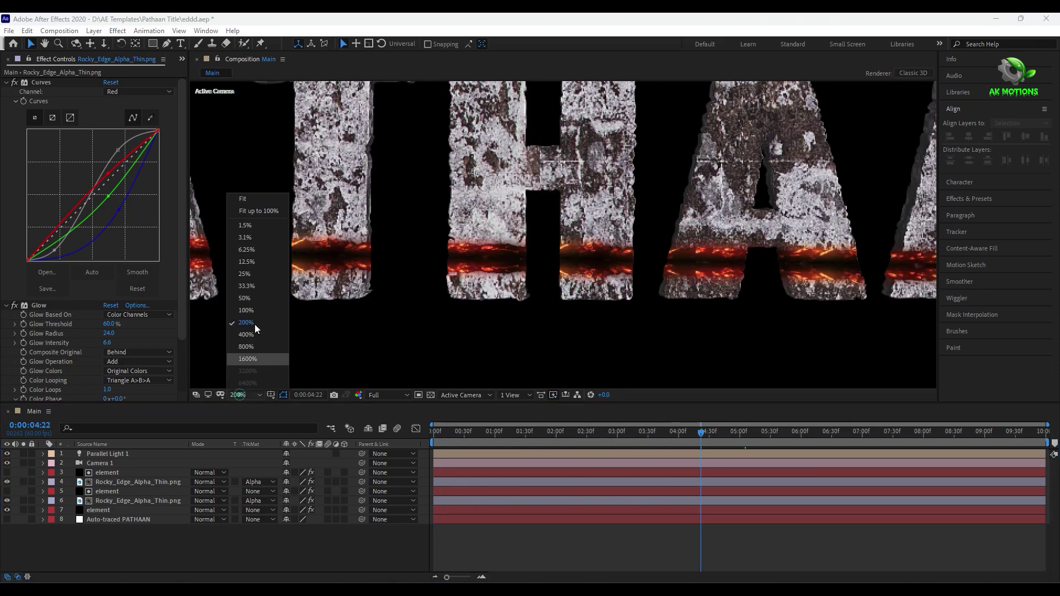
Step: Fit the composition in view and make the three element and two rocky edge layers start at 0:00:04:09
{"action": "left_click", "coordinate": [255, 210]}
{"action": "left_click", "coordinate": [149, 462]}
{"action": "key", "text": "p"}
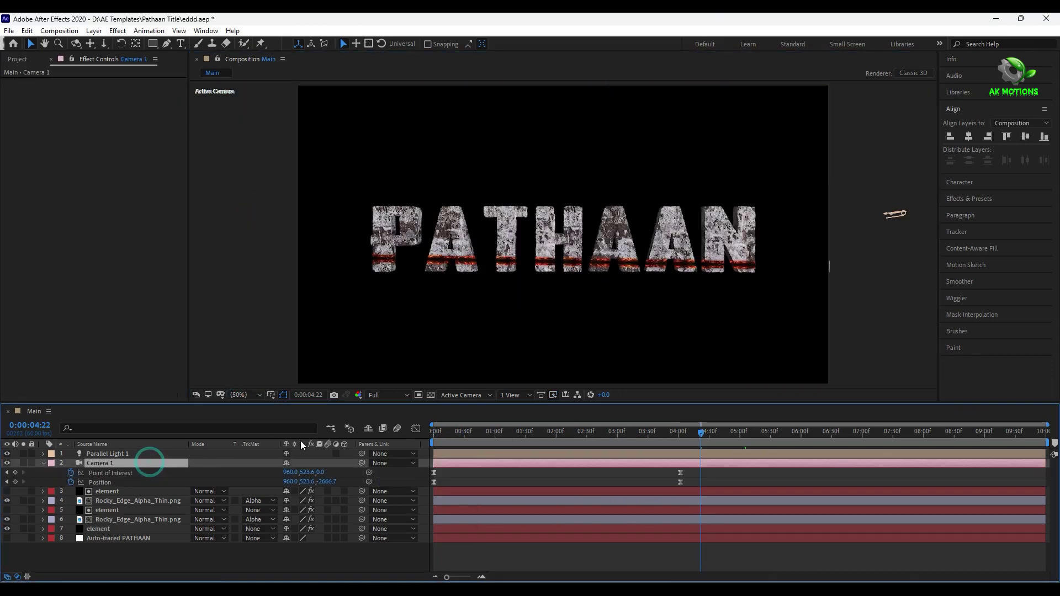
{"action": "left_click_drag", "start_coordinate": [701, 434], "coordinate": [688, 434]}
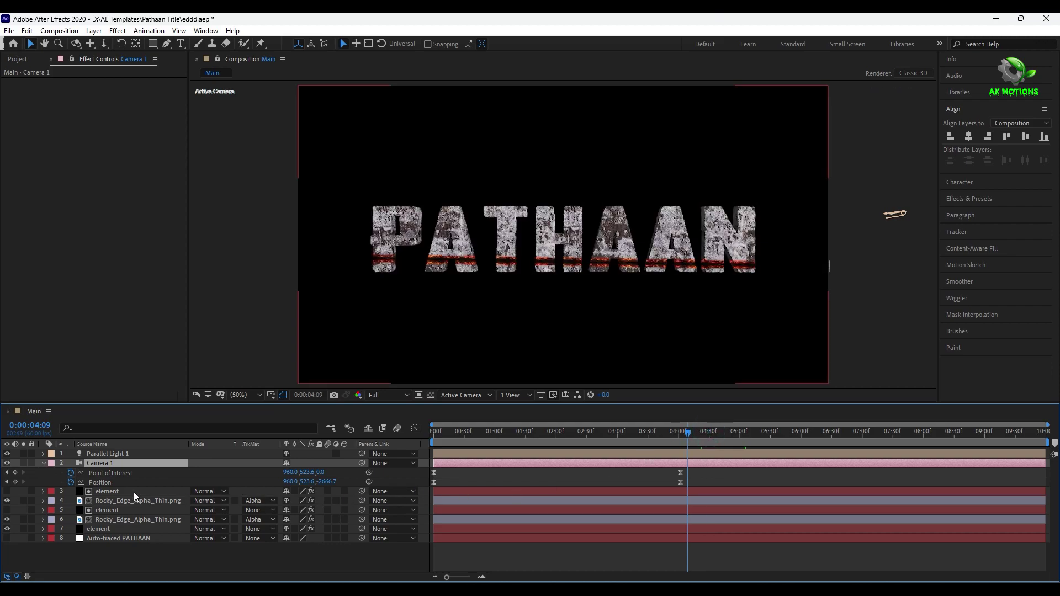
{"action": "left_click", "coordinate": [43, 463]}
{"action": "left_click", "coordinate": [105, 472]}
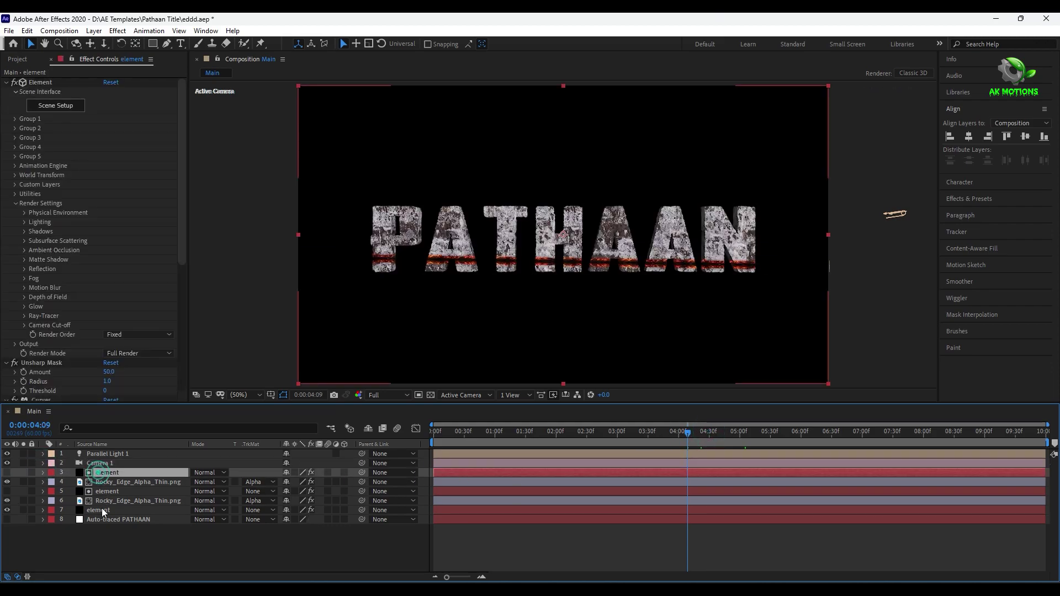
{"action": "left_click", "coordinate": [92, 509], "text": "shift"}
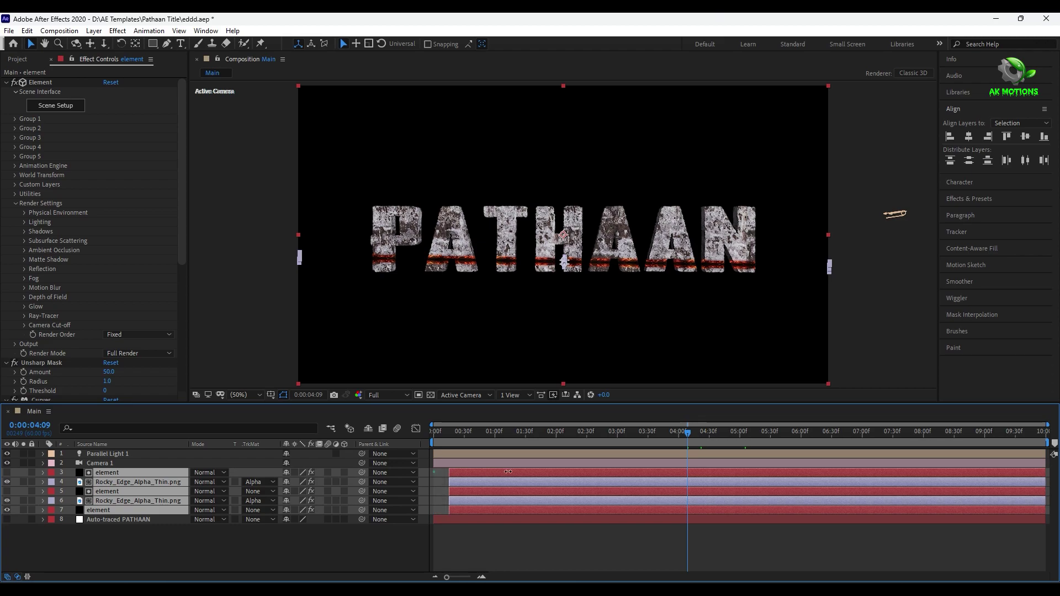
{"action": "left_click_drag", "start_coordinate": [513, 472], "coordinate": [752, 472]}
{"action": "left_click", "coordinate": [672, 547]}
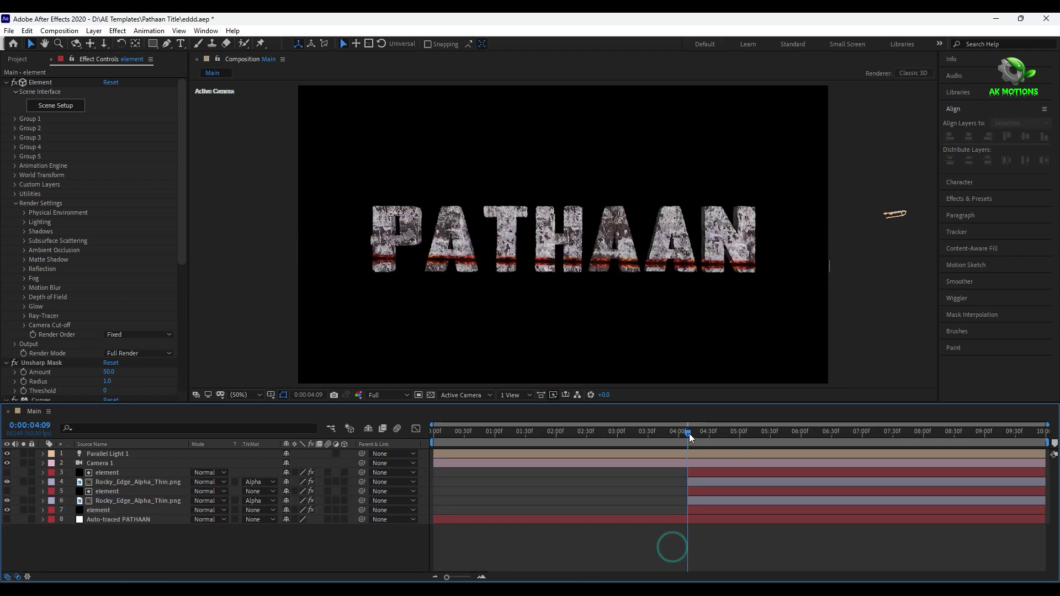
Step: Apply Linear Wipe to the original rocky edge layer with a -90° wipe angle and keyframe Transition Completion at 100%
{"action": "left_click", "coordinate": [136, 501]}
{"action": "key", "text": "ctrl+space"}
{"action": "type", "text": "line"}
{"action": "left_click", "coordinate": [149, 490]}
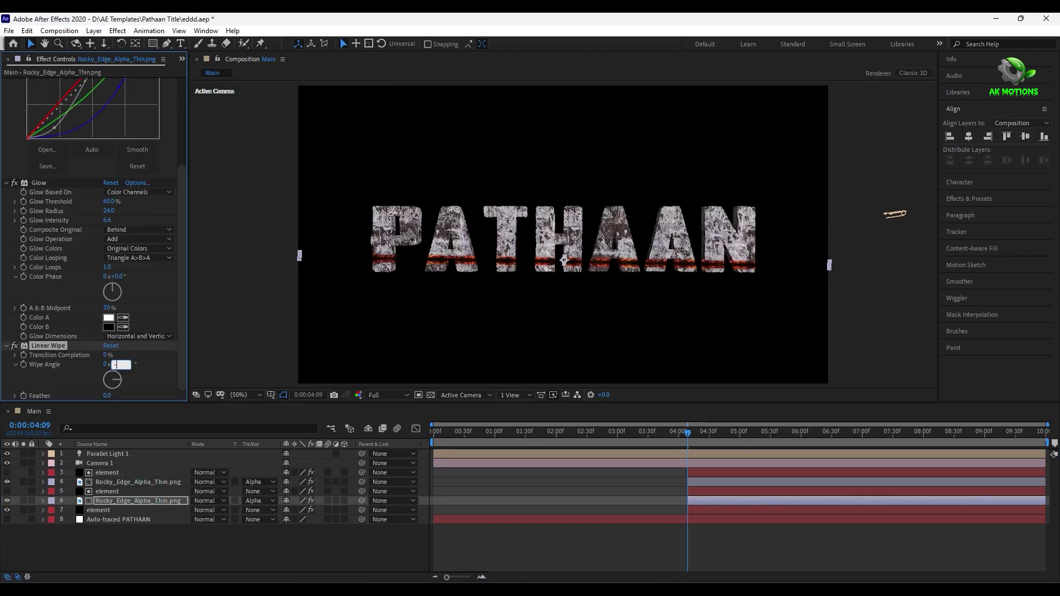
{"action": "left_click_drag", "start_coordinate": [106, 359], "coordinate": [144, 359]}
{"action": "left_click", "coordinate": [23, 356]}
Step: Keyframe the Linear Wipe's Transition Completion at 0% at 0:00:04:19 and set its feather to 34
{"action": "left_click", "coordinate": [136, 500]}
{"action": "key", "text": "u"}
{"action": "left_click_drag", "start_coordinate": [688, 434], "coordinate": [699, 436]}
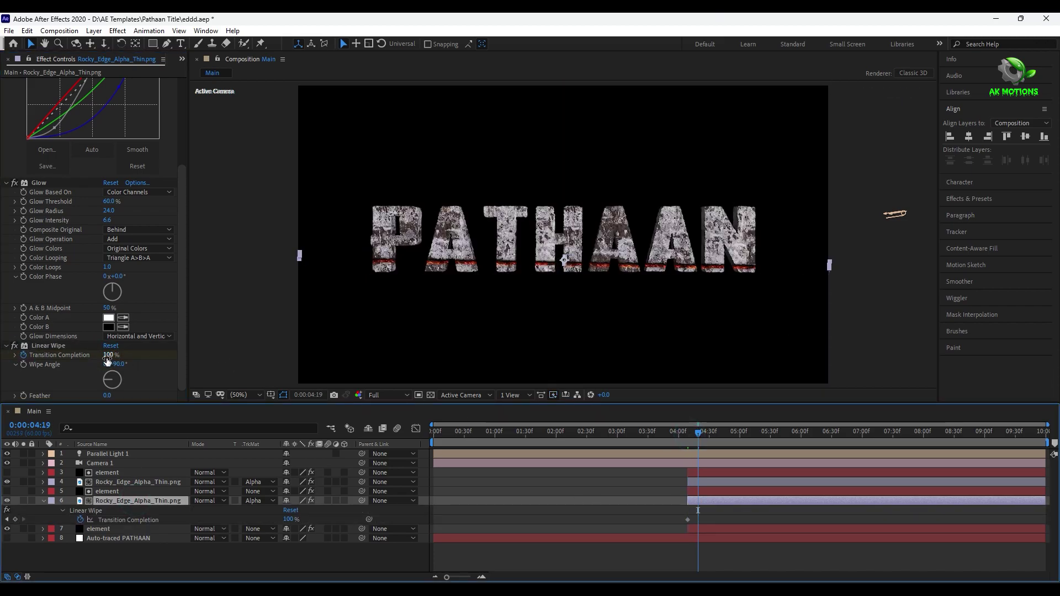
{"action": "left_click_drag", "start_coordinate": [106, 357], "coordinate": [40, 374]}
{"action": "mouse_move", "coordinate": [107, 398]}
{"action": "left_mouse_down"}
{"action": "mouse_move", "coordinate": [138, 401]}
{"action": "mouse_move", "coordinate": [127, 402]}
{"action": "left_mouse_up"}
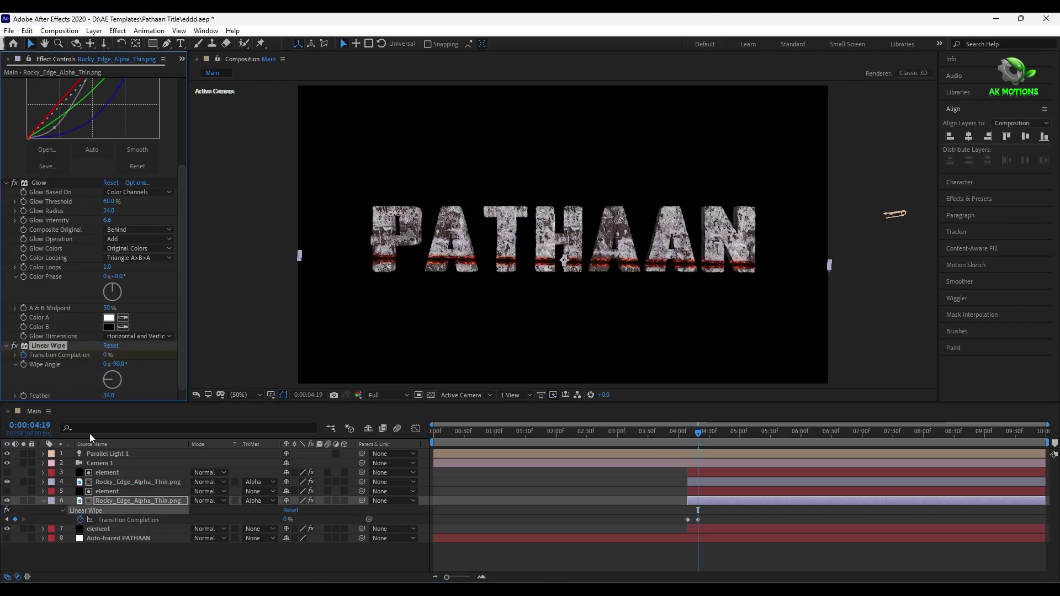
Step: Copy the Linear Wipe effect with its keyframes to the upper rocky edge layer, starting at 0:00:04:09
{"action": "left_click", "coordinate": [7, 520]}
{"action": "left_click", "coordinate": [48, 346]}
{"action": "left_click_drag", "start_coordinate": [716, 518], "coordinate": [683, 524]}
{"action": "left_click", "coordinate": [141, 484]}
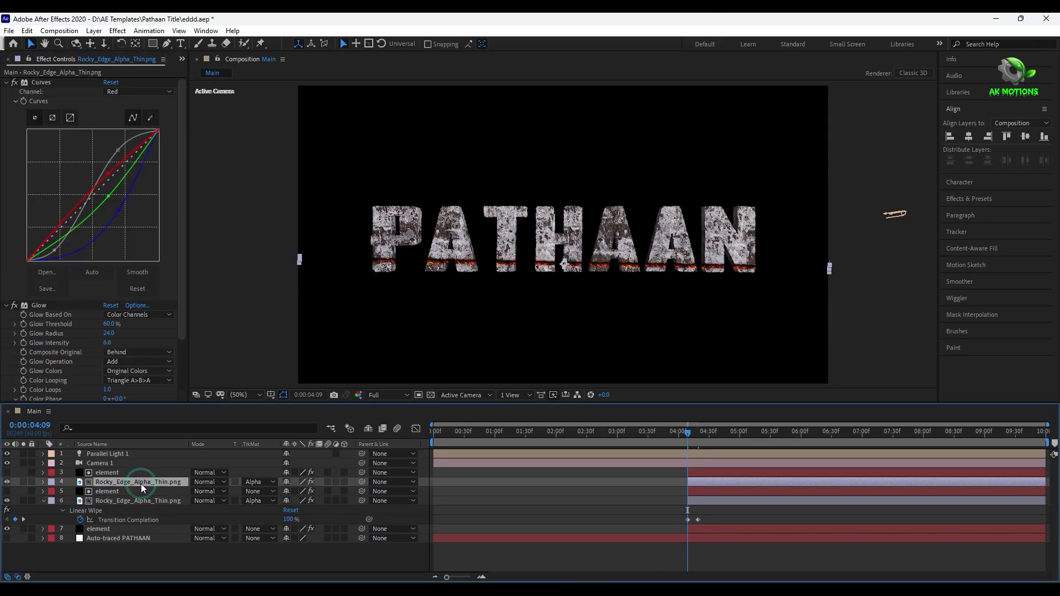
{"action": "key", "text": "ctrl+v"}
{"action": "key", "text": "u"}
Step: Set the pasted Linear Wipe's angle to -90° and collapse the properties of both rocky edge layers
{"action": "scroll", "coordinate": [59, 344], "scroll_direction": "down", "scroll_amount": 5}
{"action": "left_click", "coordinate": [122, 364]}
{"action": "type", "text": "-90"}
{"action": "key", "text": "Return"}
{"action": "left_click_drag", "start_coordinate": [689, 436], "coordinate": [621, 441]}
{"action": "left_click", "coordinate": [42, 482]}
{"action": "left_click", "coordinate": [43, 501]}
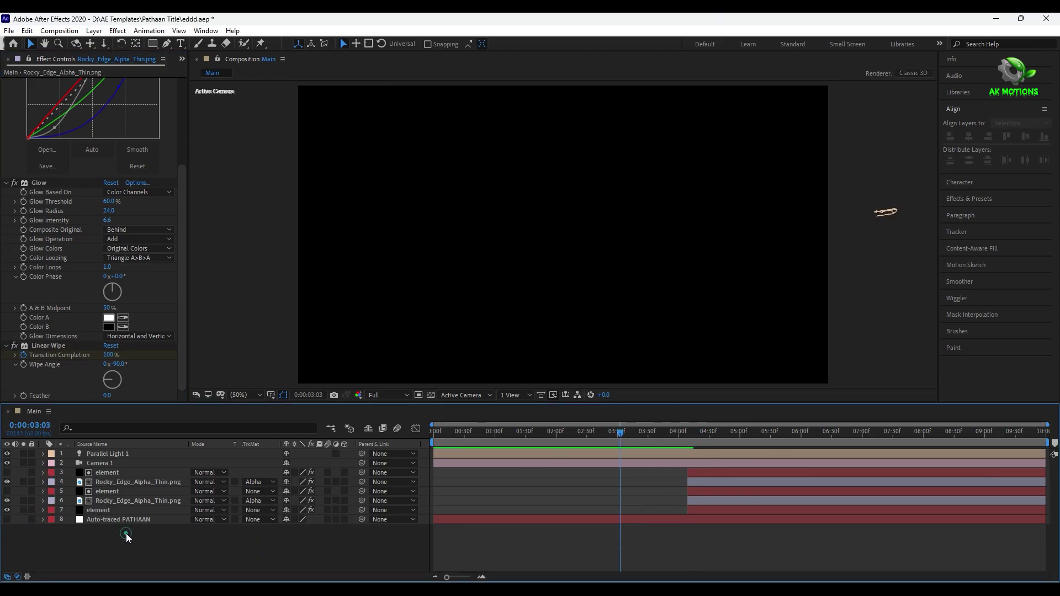
Step: Extend the lowest element layer's start back to the beginning of the composition
{"action": "left_click", "coordinate": [113, 511]}
{"action": "left_click_drag", "start_coordinate": [686, 513], "coordinate": [432, 514]}
{"action": "left_click", "coordinate": [440, 546]}
{"action": "mouse_move", "coordinate": [563, 436]}
{"action": "left_mouse_down"}
{"action": "mouse_move", "coordinate": [582, 452]}
{"action": "mouse_move", "coordinate": [683, 455]}
{"action": "mouse_move", "coordinate": [683, 437]}
{"action": "mouse_move", "coordinate": [702, 436]}
{"action": "left_mouse_up"}
{"action": "left_click", "coordinate": [689, 440]}
Step: Create a solid named saber at the composition's size and apply the Saber effect to it
{"action": "right_click", "coordinate": [147, 558]}
{"action": "left_click", "coordinate": [318, 448]}
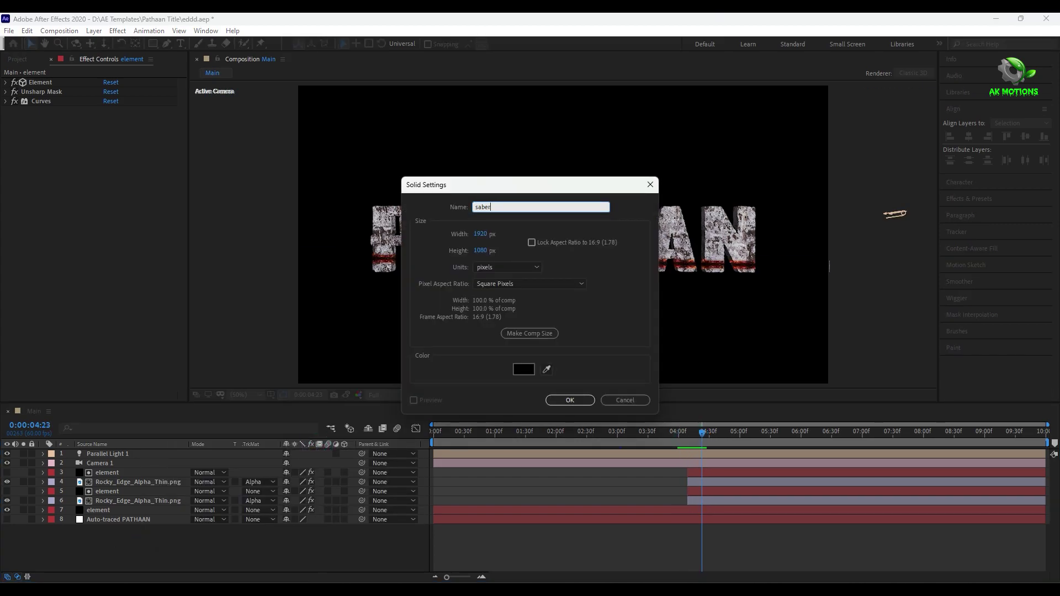
{"action": "type", "text": "saber"}
{"action": "left_click", "coordinate": [566, 403]}
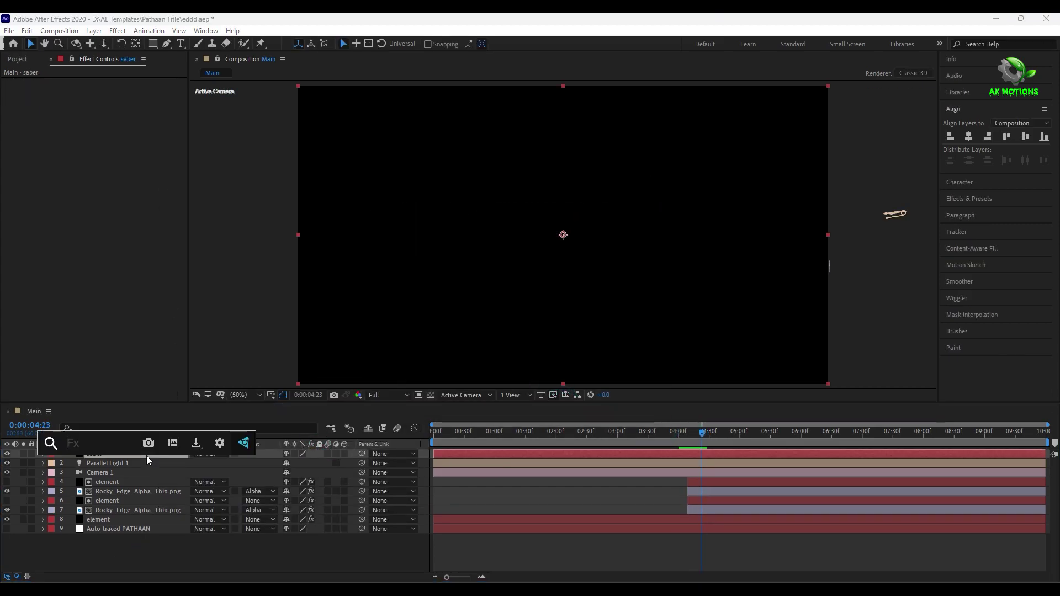
{"action": "type", "text": "sab"}
{"action": "key", "text": "Return"}
Step: Choose the Electric preset for the Saber effect and give it a yellow-orange glow color
{"action": "left_click", "coordinate": [115, 91]}
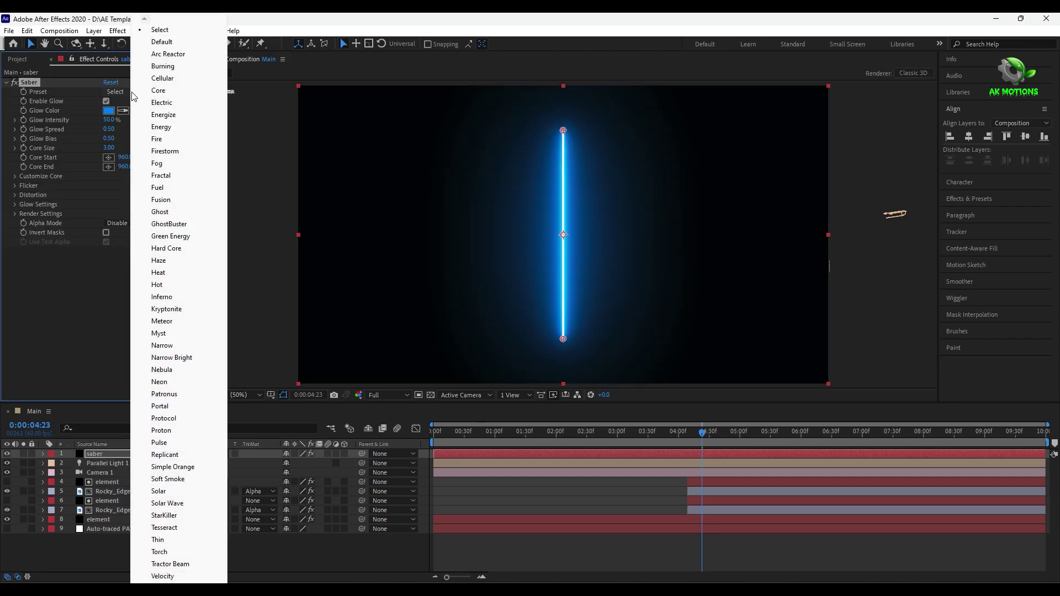
{"action": "left_click", "coordinate": [162, 103]}
{"action": "left_click", "coordinate": [109, 110]}
{"action": "left_click", "coordinate": [304, 399]}
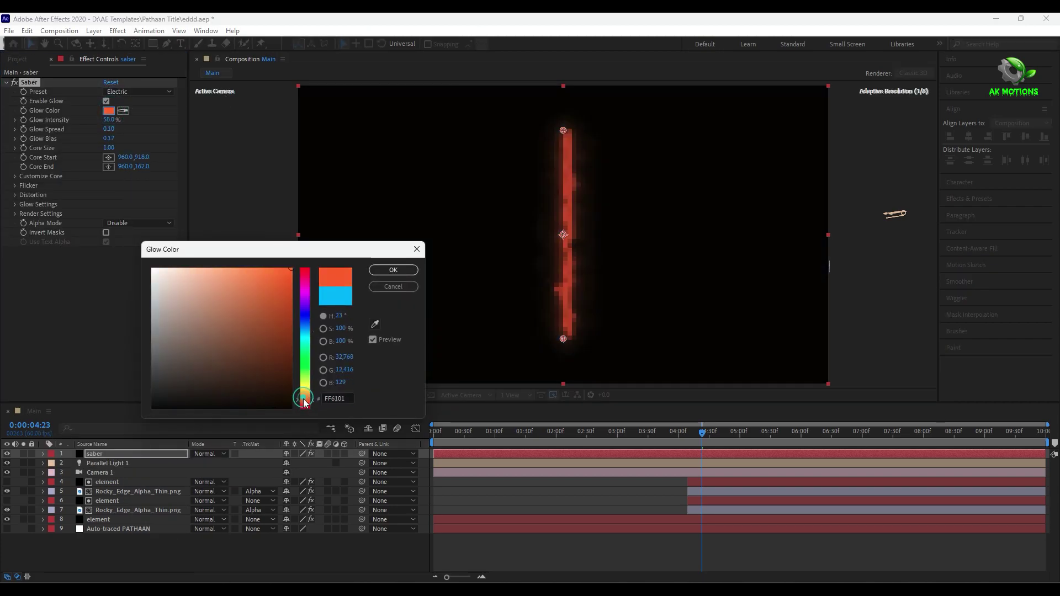
{"action": "left_click_drag", "start_coordinate": [304, 399], "coordinate": [307, 395]}
{"action": "left_click", "coordinate": [394, 271]}
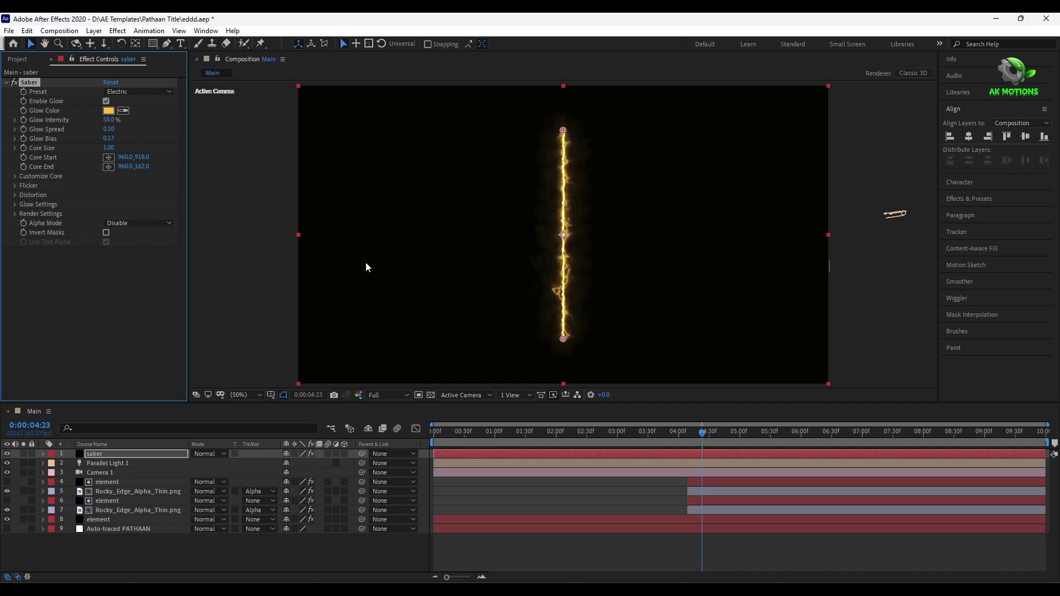
Step: Set the Saber's End Size to 0%, Motion Blur to On and Composite Settings to Transparent
{"action": "left_click", "coordinate": [15, 176]}
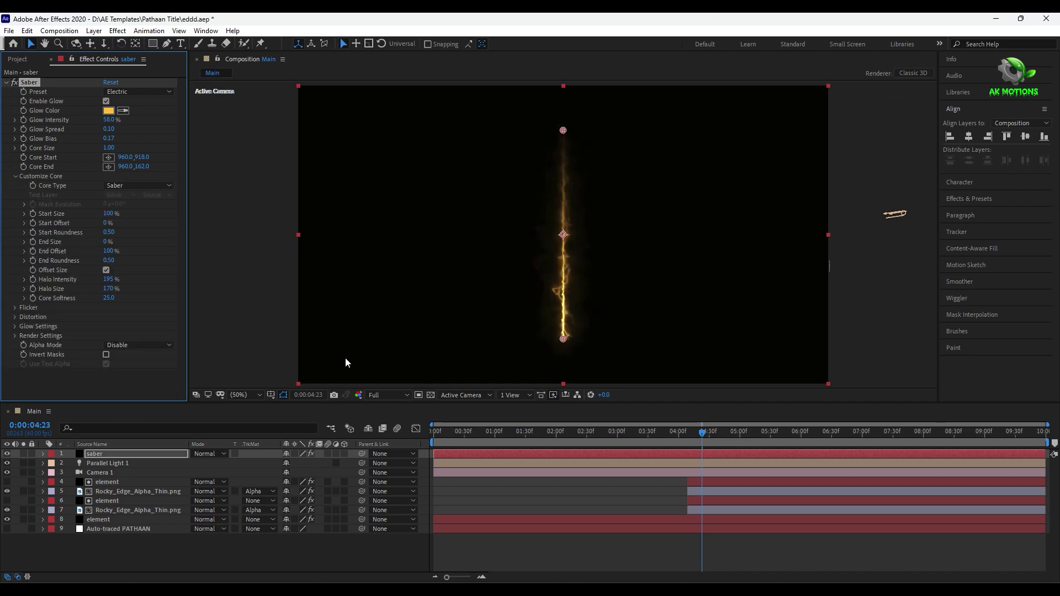
{"action": "left_click", "coordinate": [15, 336]}
{"action": "scroll", "coordinate": [135, 368], "scroll_direction": "down", "scroll_amount": 2}
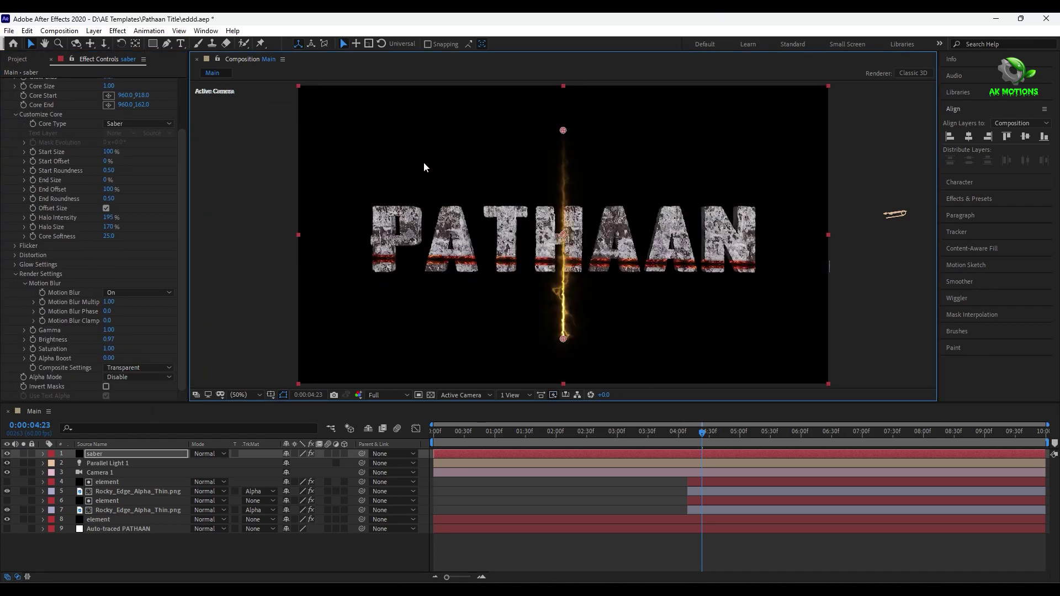
Step: Place the Saber's Core Start at 346,630 and Core End at -114,624, and set Start Size to 200%
{"action": "left_click_drag", "start_coordinate": [563, 130], "coordinate": [267, 258]}
{"action": "left_click_drag", "start_coordinate": [563, 340], "coordinate": [394, 259]}
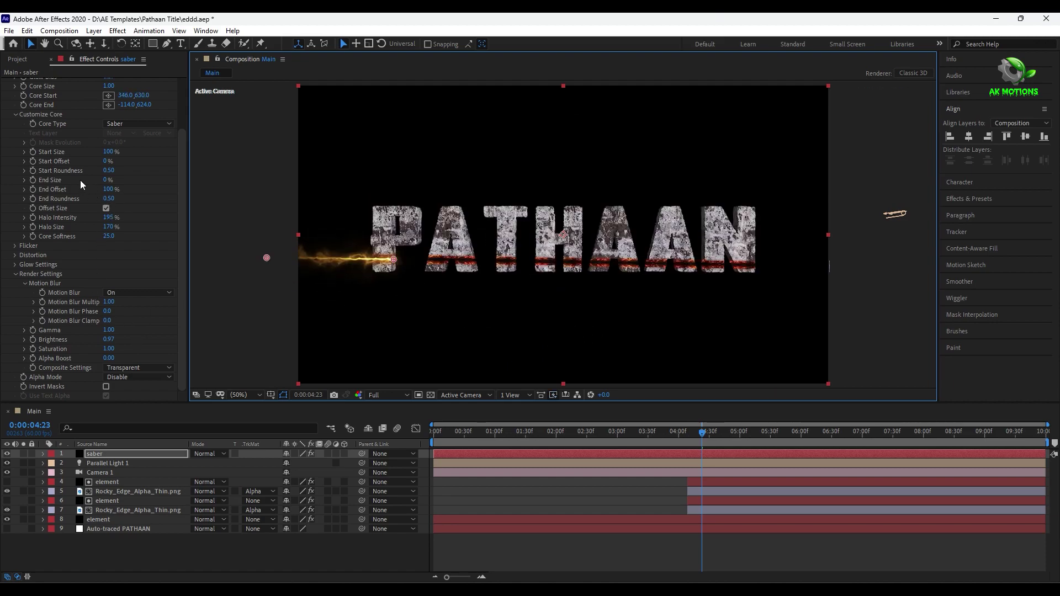
{"action": "left_click_drag", "start_coordinate": [109, 152], "coordinate": [113, 153]}
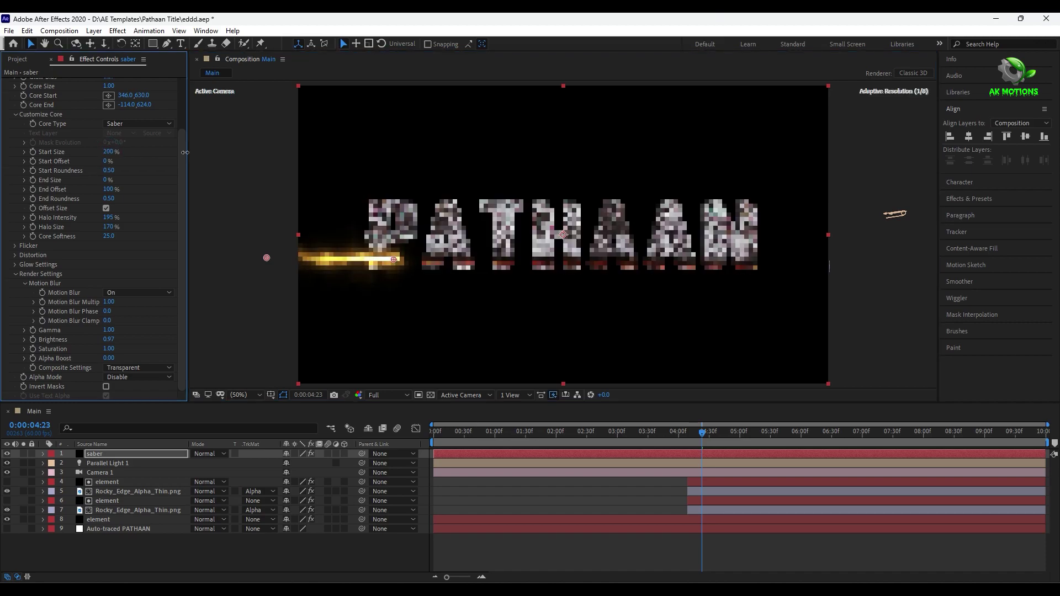
Step: Keyframe the Saber's Core Start and Core End at 0:00:04:23, with Core Start's X at 2218 beyond the frame's right edge
{"action": "scroll", "coordinate": [106, 155], "scroll_direction": "up", "scroll_amount": 3}
{"action": "key", "text": "p"}
{"action": "left_click", "coordinate": [25, 160]}
{"action": "left_click", "coordinate": [137, 459]}
{"action": "key", "text": "u"}
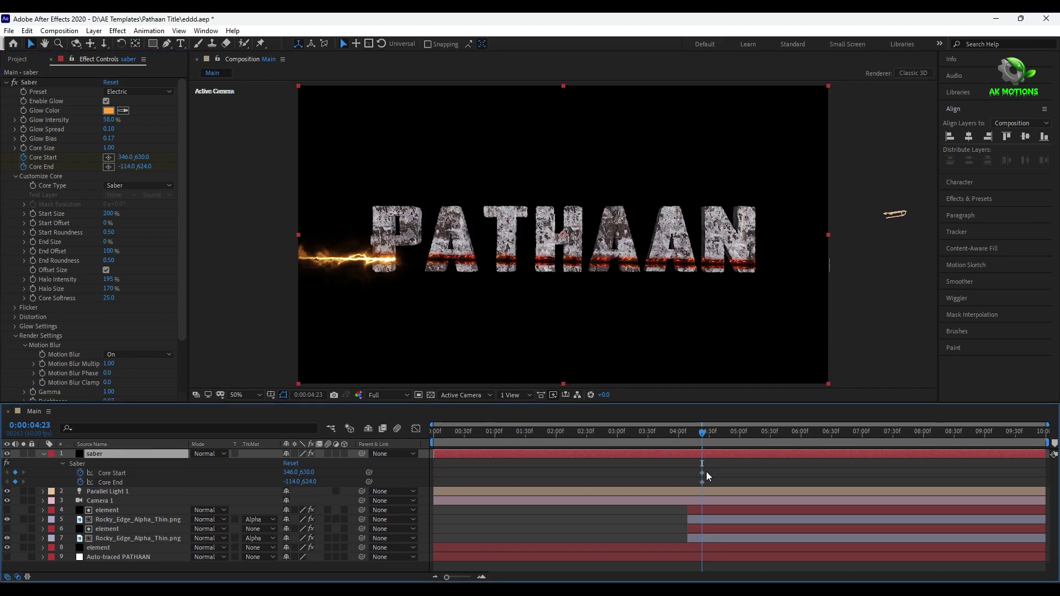
{"action": "left_click_drag", "start_coordinate": [127, 157], "coordinate": [719, 163]}
Step: Keyframe Core Start at -162,630 and Core End at -2519,624 at 0:00:04:11 so the beam begins left of the frame
{"action": "left_click_drag", "start_coordinate": [702, 435], "coordinate": [690, 433]}
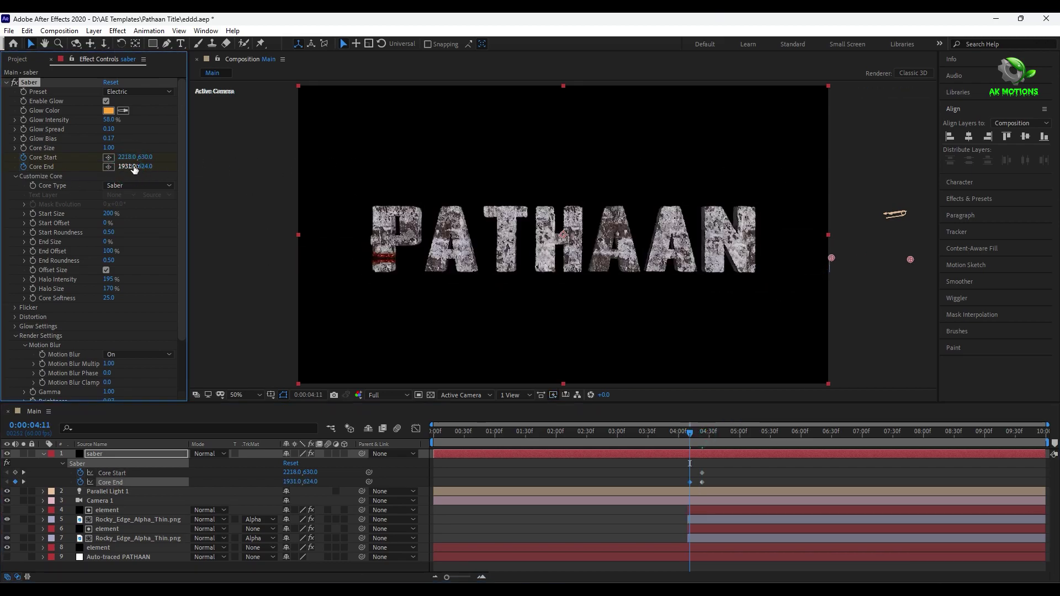
{"action": "left_click_drag", "start_coordinate": [127, 157], "coordinate": [11, 157]}
{"action": "mouse_move", "coordinate": [690, 434]}
{"action": "left_mouse_down"}
{"action": "mouse_move", "coordinate": [698, 439]}
{"action": "mouse_move", "coordinate": [683, 441]}
{"action": "left_mouse_up"}
{"action": "key", "text": "Page_Down"}
{"action": "key", "text": "Page_Down"}
{"action": "key", "text": "Page_Down"}
{"action": "key", "text": "Page_Down"}
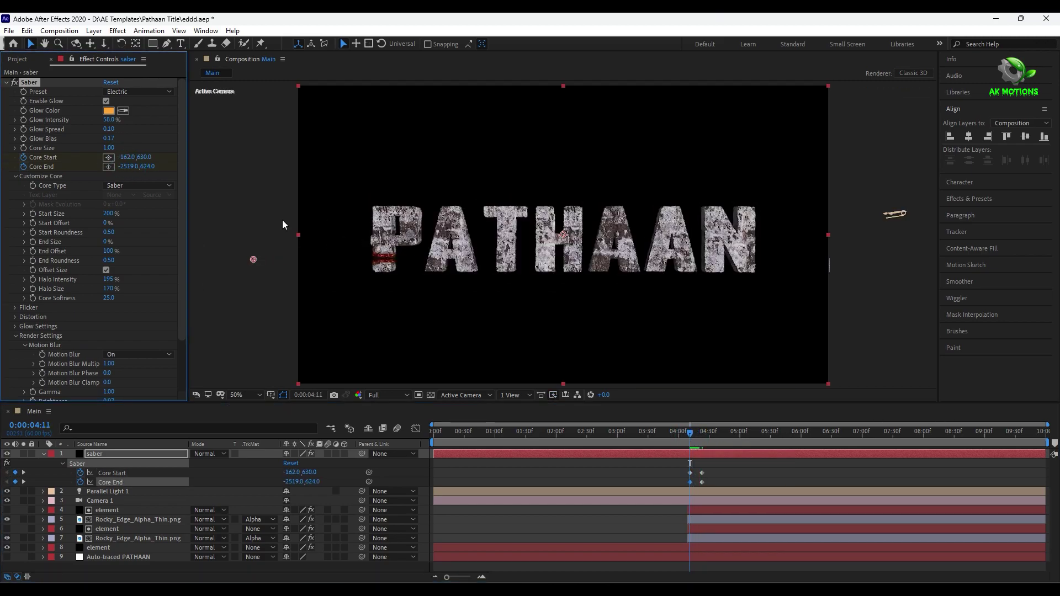
{"action": "left_click_drag", "start_coordinate": [689, 437], "coordinate": [701, 447]}
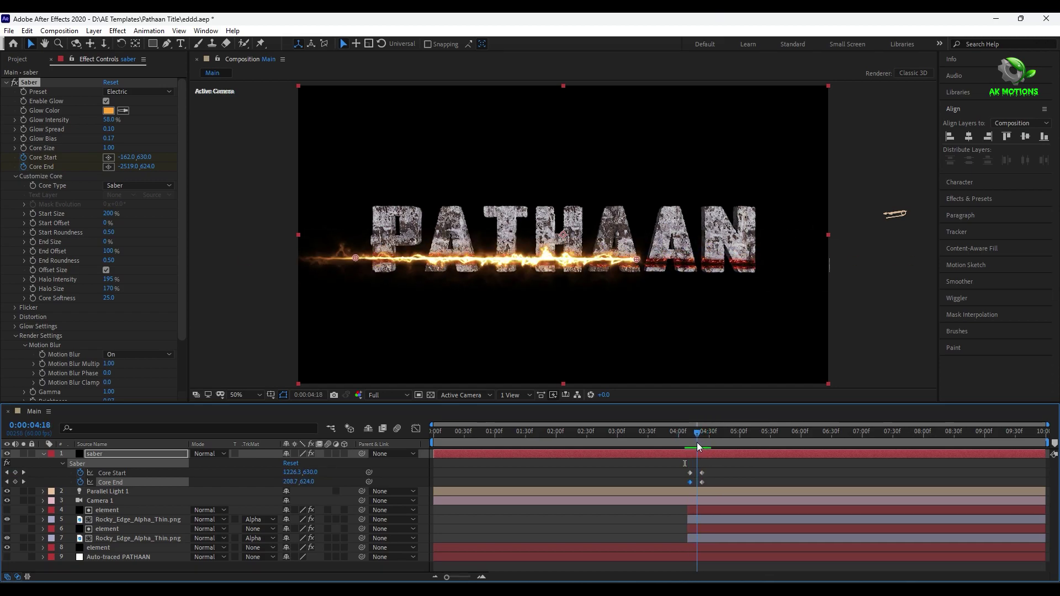
Step: Rotate the saber layer by 1° to align the beam with the rocky crack
{"action": "key", "text": "r"}
{"action": "mouse_move", "coordinate": [697, 433]}
{"action": "left_mouse_down"}
{"action": "mouse_move", "coordinate": [682, 436]}
{"action": "mouse_move", "coordinate": [689, 448]}
{"action": "left_mouse_up"}
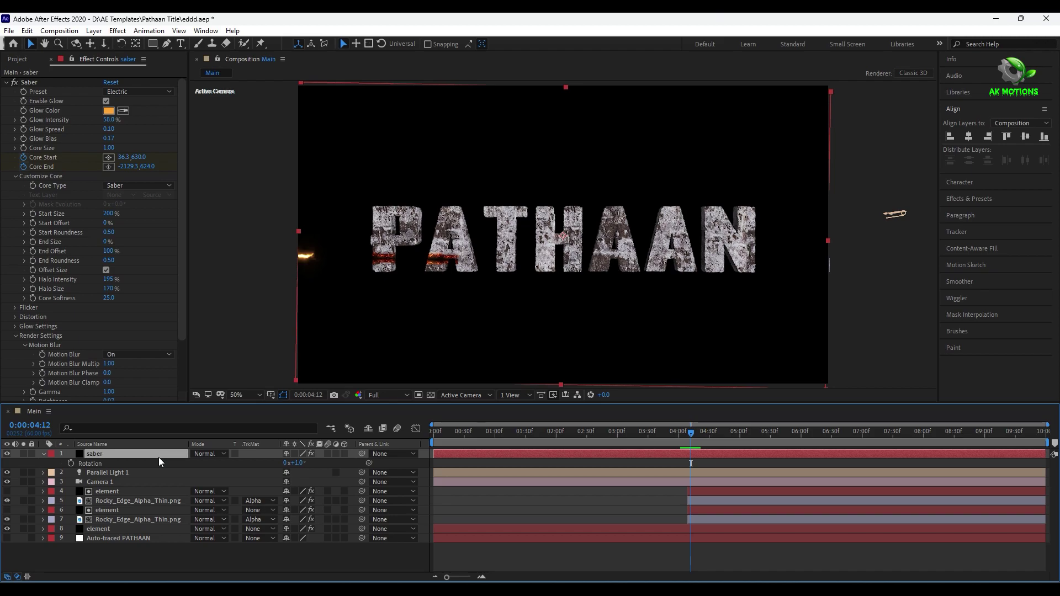
{"action": "key", "text": "u"}
Step: Move the saber's Core Start and Core End keyframes to 0:00:04:09 and 0:00:04:21
{"action": "left_click_drag", "start_coordinate": [447, 577], "coordinate": [464, 576]}
{"action": "left_click", "coordinate": [146, 520]}
{"action": "key", "text": "u"}
{"action": "left_click_drag", "start_coordinate": [803, 470], "coordinate": [722, 488]}
{"action": "left_click_drag", "start_coordinate": [736, 473], "coordinate": [743, 436]}
Step: Shift the upper rocky edge layer's Transition Completion keyframes forward in time so the wipe follows the beam
{"action": "left_click_drag", "start_coordinate": [781, 532], "coordinate": [722, 543]}
{"action": "left_click_drag", "start_coordinate": [729, 539], "coordinate": [740, 539]}
{"action": "left_click_drag", "start_coordinate": [737, 440], "coordinate": [748, 449]}
{"action": "left_click_drag", "start_coordinate": [793, 536], "coordinate": [766, 542]}
{"action": "left_click_drag", "start_coordinate": [773, 538], "coordinate": [731, 543]}
{"action": "left_click", "coordinate": [713, 443]}
{"action": "left_click_drag", "start_coordinate": [740, 538], "coordinate": [780, 548]}
Step: Retime the lower rocky edge layer's wipe keyframes to match the upper one and play back the crack reveal
{"action": "scroll", "coordinate": [734, 530], "scroll_direction": "down", "scroll_amount": 1}
{"action": "left_click", "coordinate": [741, 547]}
{"action": "key", "text": "u"}
{"action": "scroll", "coordinate": [740, 542], "scroll_direction": "down", "scroll_amount": 1}
{"action": "left_click", "coordinate": [23, 510]}
{"action": "left_click", "coordinate": [773, 536]}
{"action": "left_click", "coordinate": [24, 511]}
{"action": "left_click", "coordinate": [726, 434]}
{"action": "key", "text": "space"}
{"action": "key", "text": "space"}
{"action": "key", "text": "space"}
{"action": "key", "text": "space"}
Step: Adjust the Saber's Core Start X at its last keyframe and play back the beam's pass
{"action": "left_click_drag", "start_coordinate": [728, 435], "coordinate": [769, 435]}
{"action": "scroll", "coordinate": [765, 480], "scroll_direction": "up", "scroll_amount": 1}
{"action": "left_click", "coordinate": [83, 465]}
{"action": "left_click_drag", "start_coordinate": [128, 158], "coordinate": [95, 158]}
{"action": "left_click", "coordinate": [721, 434]}
{"action": "key", "text": "space"}
{"action": "left_click", "coordinate": [736, 435]}
Step: Move the ending wipe keyframes of both rocky edge layers to 0:00:04:21 and preview the timing
{"action": "scroll", "coordinate": [773, 497], "scroll_direction": "down", "scroll_amount": 1}
{"action": "left_click_drag", "start_coordinate": [797, 500], "coordinate": [777, 548]}
{"action": "left_click_drag", "start_coordinate": [795, 503], "coordinate": [770, 549]}
{"action": "left_click", "coordinate": [724, 433]}
{"action": "key", "text": "space"}
{"action": "left_click_drag", "start_coordinate": [727, 433], "coordinate": [760, 433]}
{"action": "scroll", "coordinate": [757, 471], "scroll_direction": "up", "scroll_amount": 1}
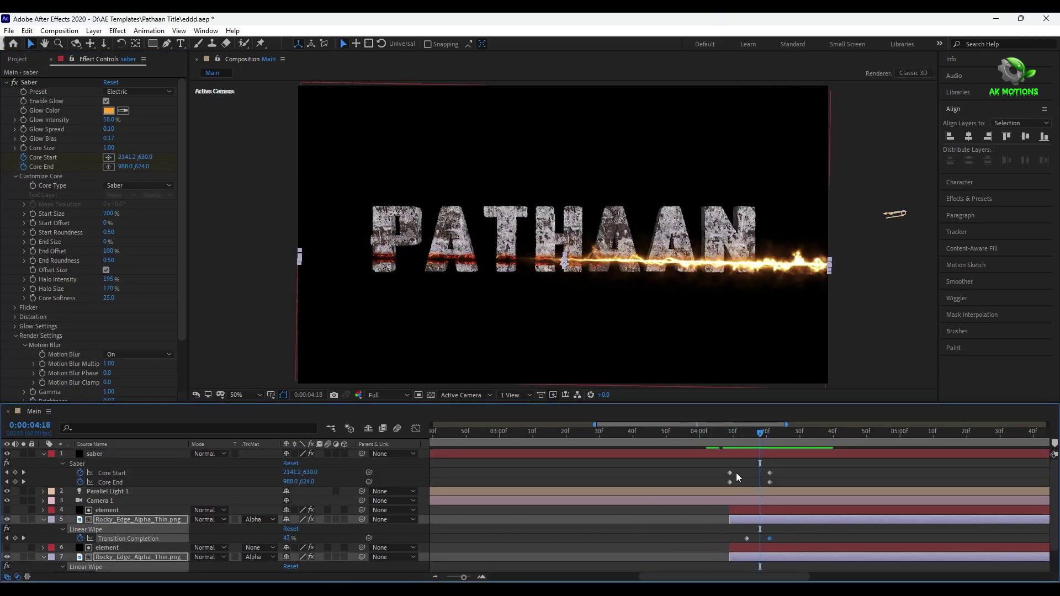
Step: Apply Easy Ease to all the saber core and rocky edge wipe keyframes
{"action": "left_click_drag", "start_coordinate": [690, 461], "coordinate": [787, 558]}
{"action": "scroll", "coordinate": [773, 497], "scroll_direction": "up", "scroll_amount": 1}
{"action": "right_click", "coordinate": [730, 473]}
{"action": "mouse_move", "coordinate": [764, 466]}
{"action": "left_click", "coordinate": [887, 501]}
{"action": "left_click_drag", "start_coordinate": [726, 435], "coordinate": [750, 434]}
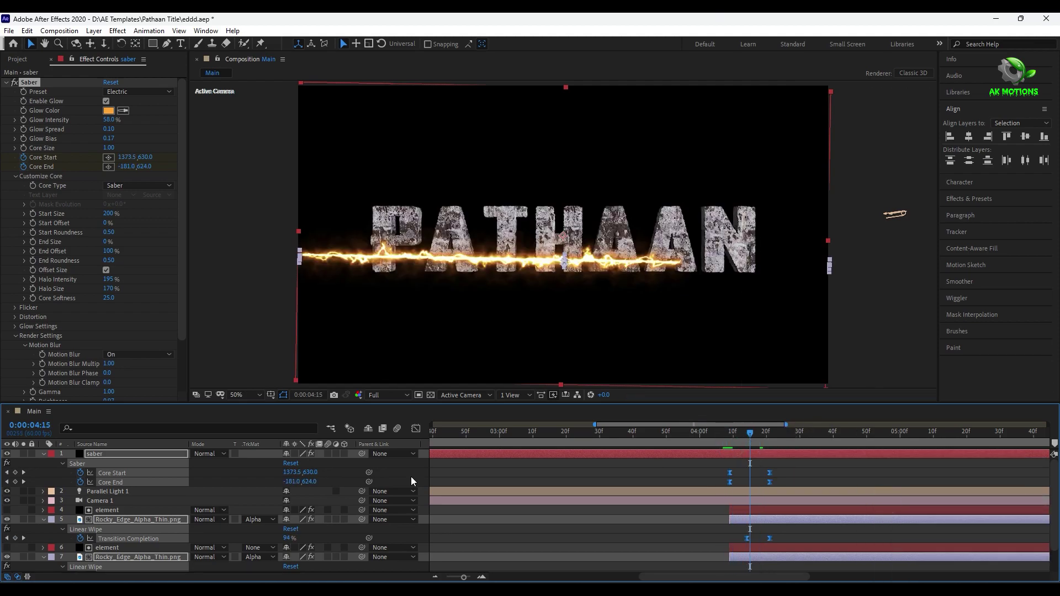
Step: Collapse the animated layers' properties, save the project and scrub through the full animation
{"action": "key", "text": "u"}
{"action": "left_click", "coordinate": [116, 549]}
{"action": "key", "text": "ctrl+s"}
{"action": "left_click", "coordinate": [724, 435]}
{"action": "key", "text": "Home"}
{"action": "left_click_drag", "start_coordinate": [464, 577], "coordinate": [446, 577]}
{"action": "left_click_drag", "start_coordinate": [476, 435], "coordinate": [767, 434]}
Step: Create a solid named bg and place it beneath all the other layers
{"action": "right_click", "coordinate": [119, 552]}
{"action": "mouse_move", "coordinate": [163, 428]}
{"action": "left_click", "coordinate": [300, 455]}
{"action": "type", "text": "bg"}
{"action": "left_click", "coordinate": [557, 400]}
{"action": "left_click_drag", "start_coordinate": [97, 454], "coordinate": [101, 545]}
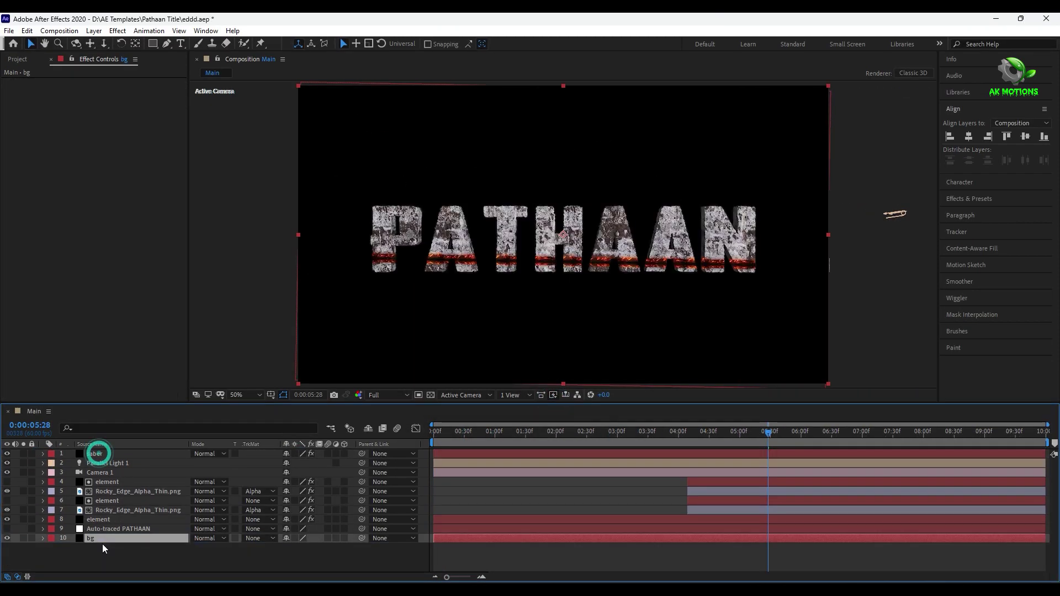
Step: Apply Gradient Ramp to bg with a very dark brown start color, end color 000000 and Ramp Scatter 100
{"action": "key", "text": "ctrl+space"}
{"action": "type", "text": "gra"}
{"action": "left_click", "coordinate": [68, 491]}
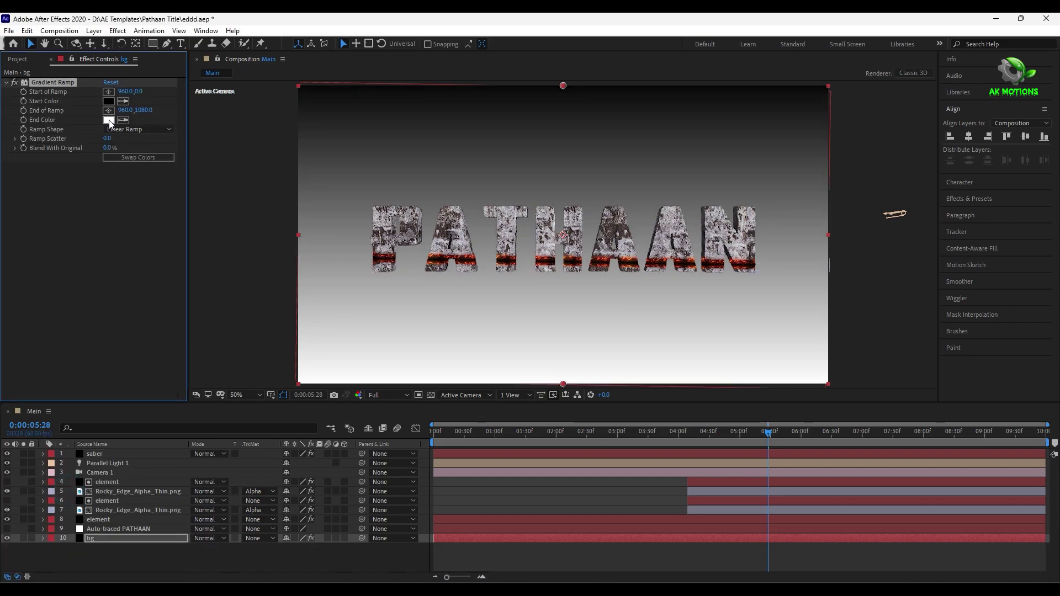
{"action": "left_click", "coordinate": [110, 122]}
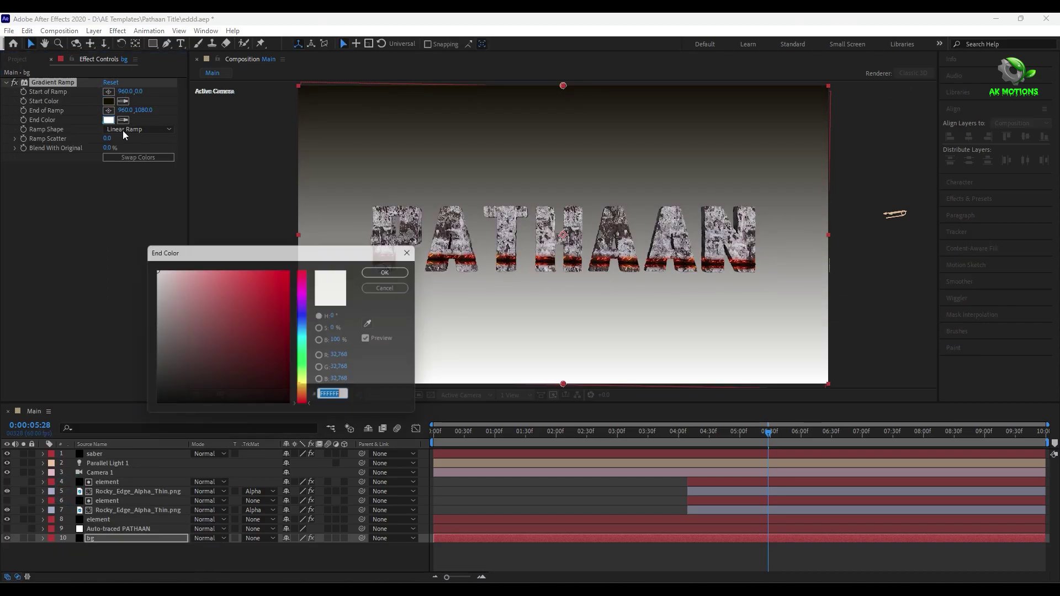
{"action": "type", "text": "000000"}
{"action": "key", "text": "Return"}
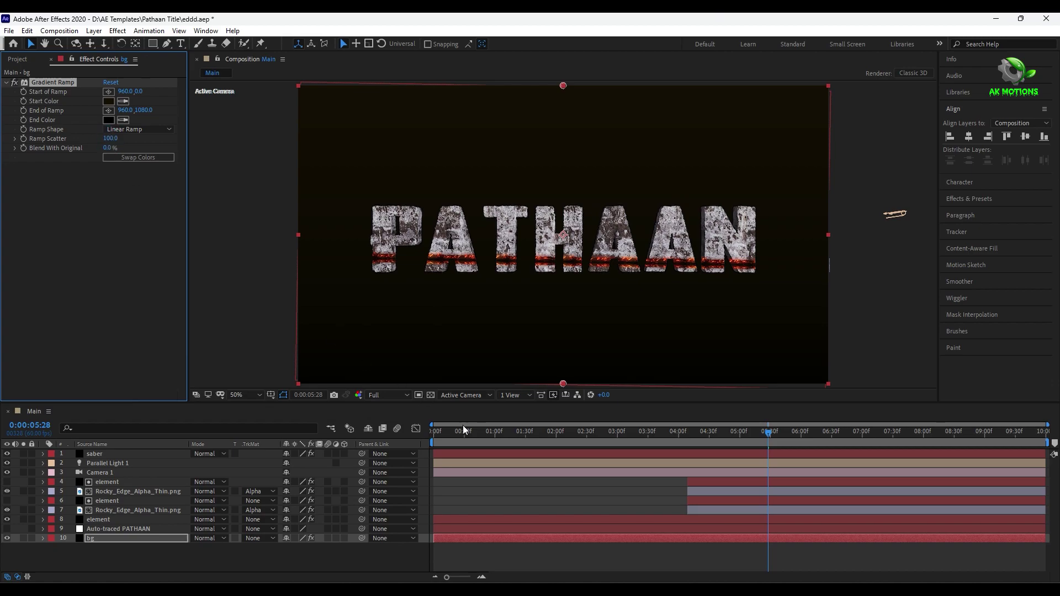
Step: Keyframe the ramp's Blend With Original at 0% at 0:00:00:00 and 90% at 0:00:03:53
{"action": "key", "text": "Home"}
{"action": "left_click", "coordinate": [176, 539]}
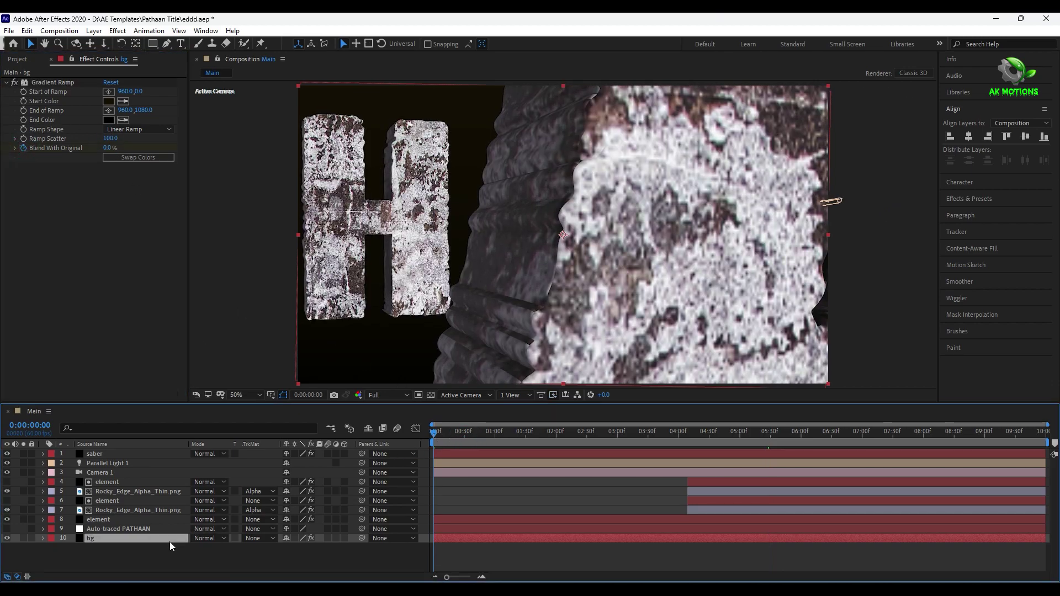
{"action": "left_click_drag", "start_coordinate": [483, 444], "coordinate": [672, 445]}
{"action": "left_click_drag", "start_coordinate": [111, 148], "coordinate": [317, 156]}
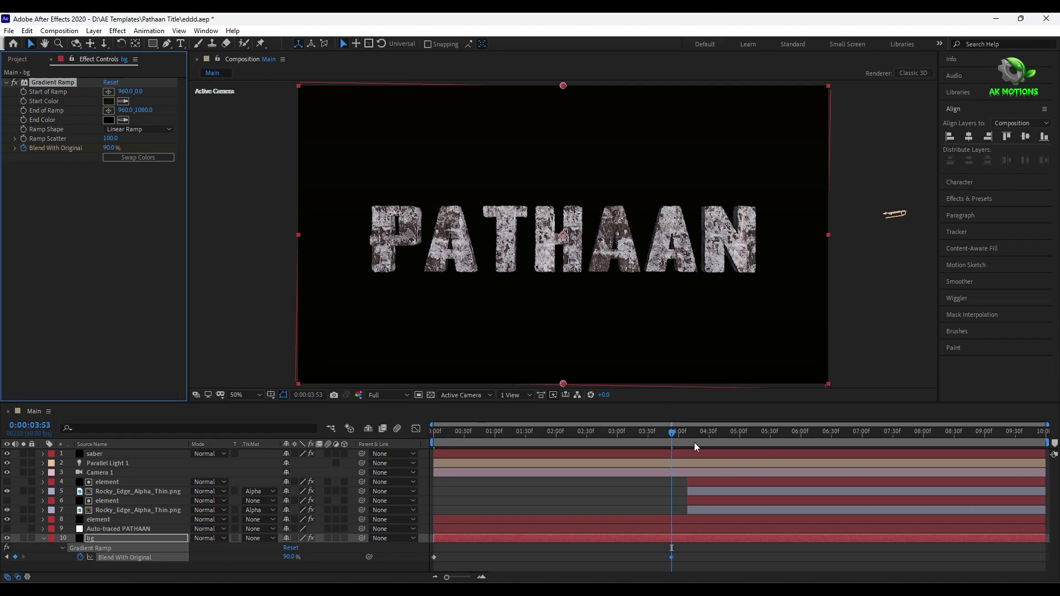
{"action": "left_click_drag", "start_coordinate": [669, 441], "coordinate": [738, 447]}
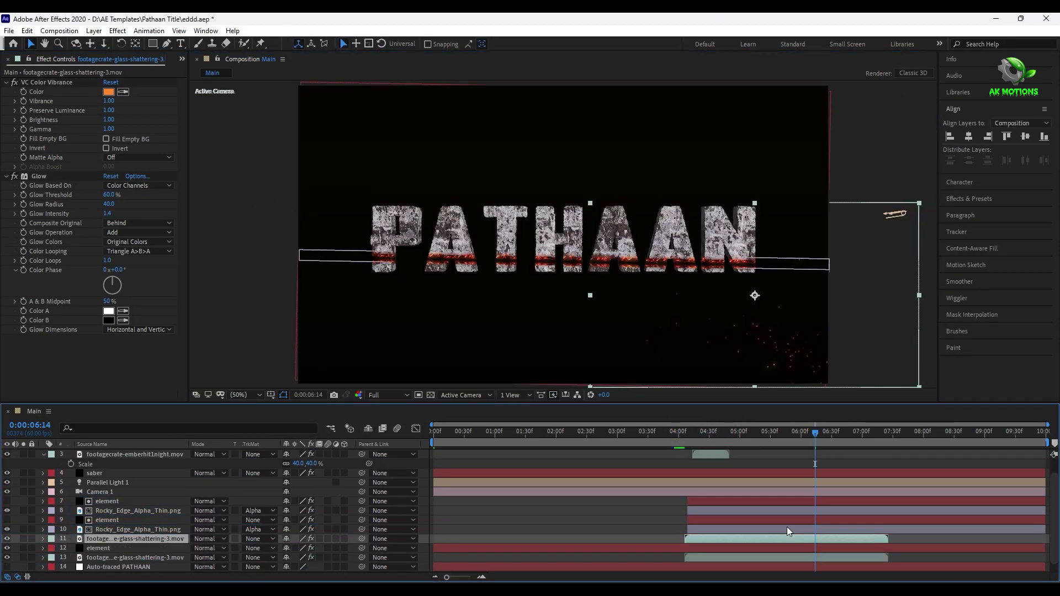
Step: Review the spark and ember footage over the title and end the work area near 0:00:06:30
{"action": "left_click_drag", "start_coordinate": [815, 444], "coordinate": [841, 444]}
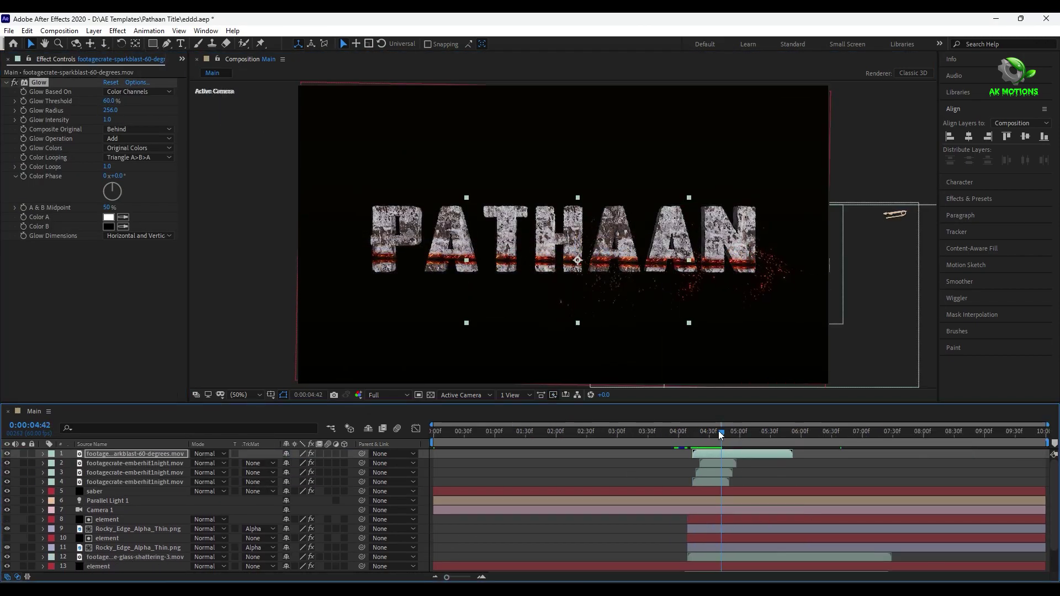
{"action": "left_click_drag", "start_coordinate": [450, 433], "coordinate": [729, 439]}
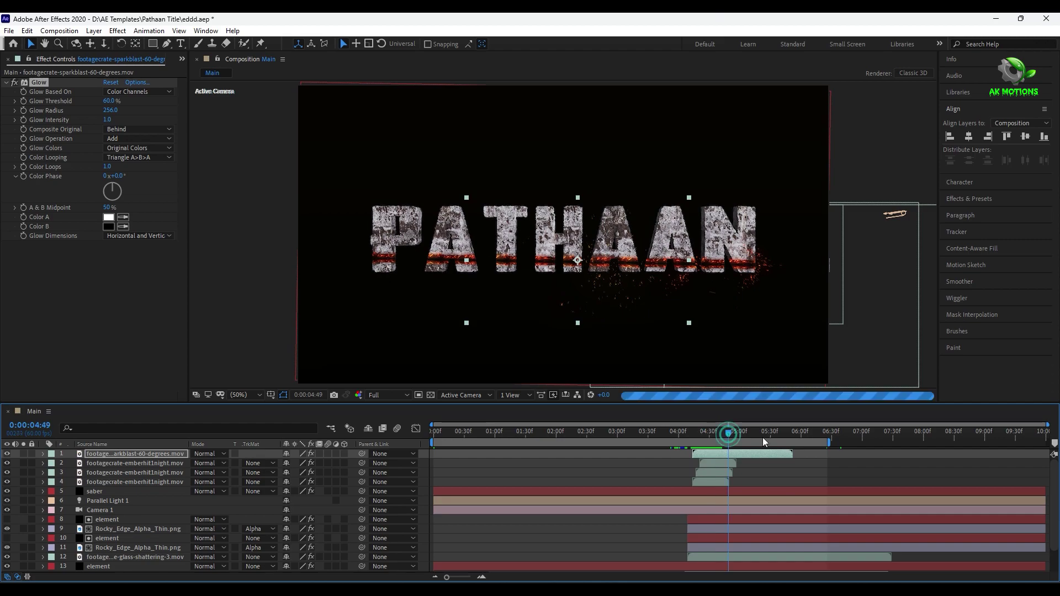
{"action": "key", "text": "Home"}
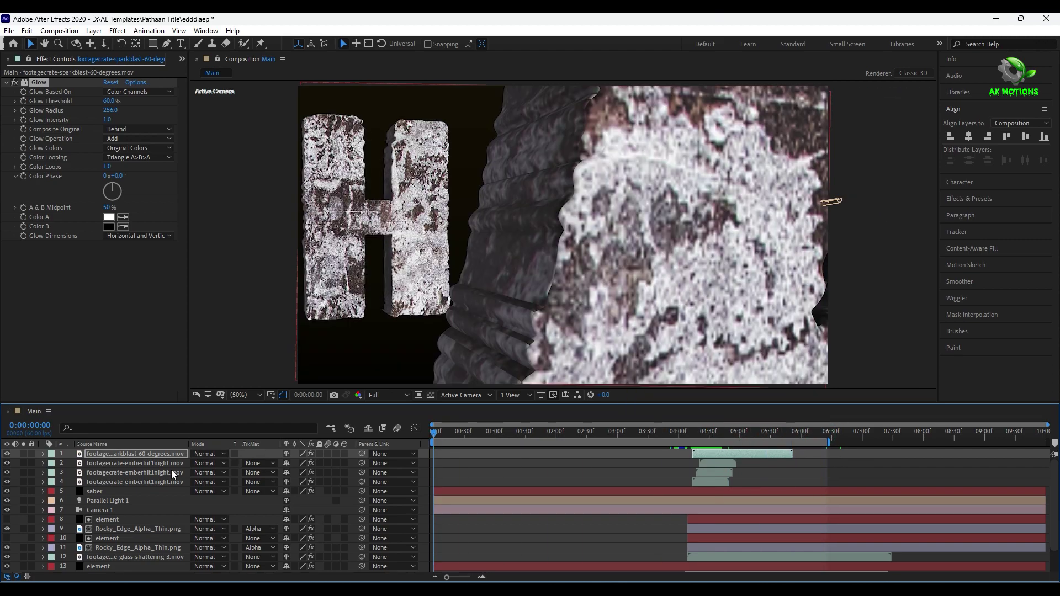
Step: Pre-compose all layers into a composition named Final, moving all attributes into it
{"action": "left_click", "coordinate": [139, 483]}
{"action": "key", "text": "ctrl+a"}
{"action": "right_click", "coordinate": [139, 486]}
{"action": "left_click", "coordinate": [173, 424]}
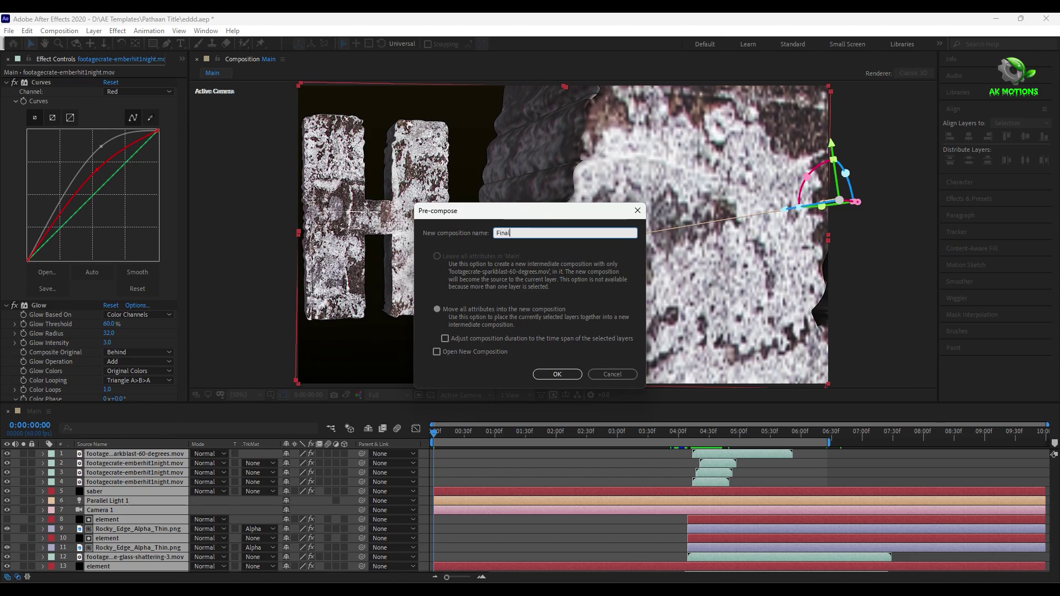
{"action": "left_click", "coordinate": [560, 374]}
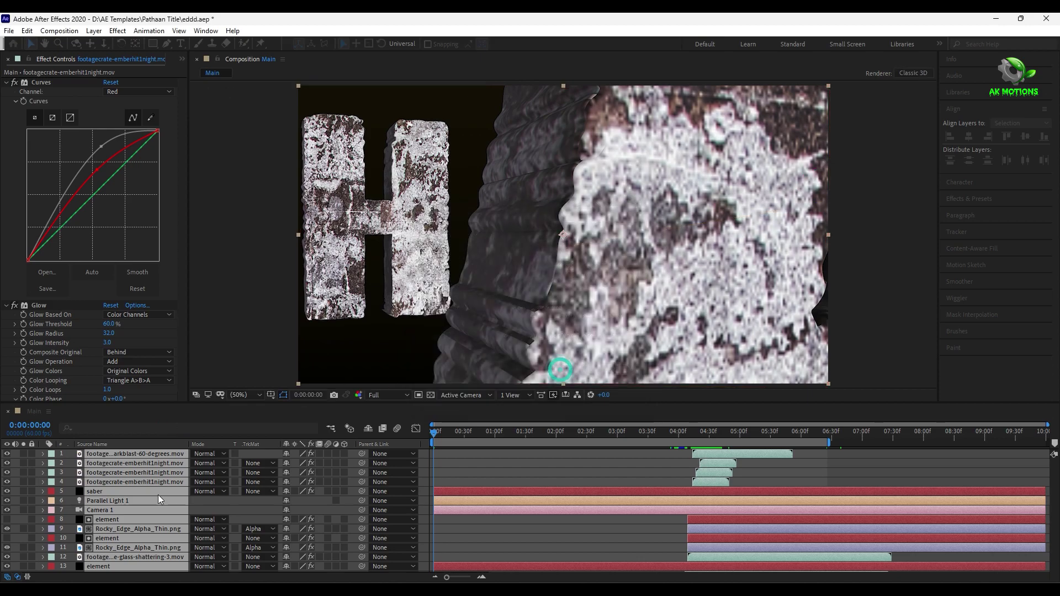
Step: Start keyframing the Final layer's Position at 0:00:04:10 and offset it horizontally a few frames into the beam's pass
{"action": "left_click_drag", "start_coordinate": [443, 436], "coordinate": [693, 436]}
{"action": "key", "text": "Page_Up"}
{"action": "key", "text": "Page_Up"}
{"action": "key", "text": "Page_Up"}
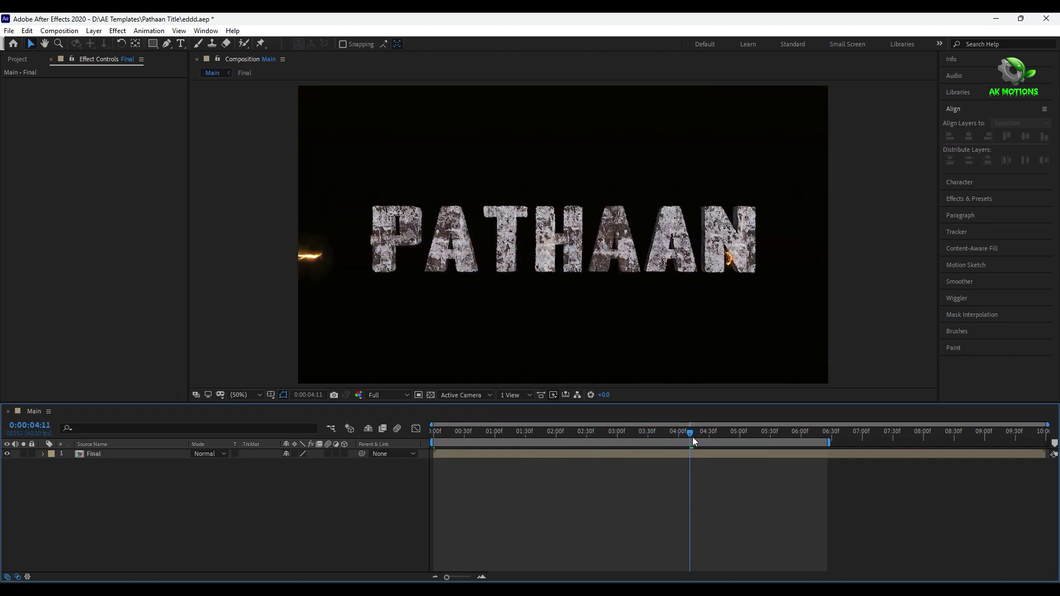
{"action": "left_click", "coordinate": [118, 452]}
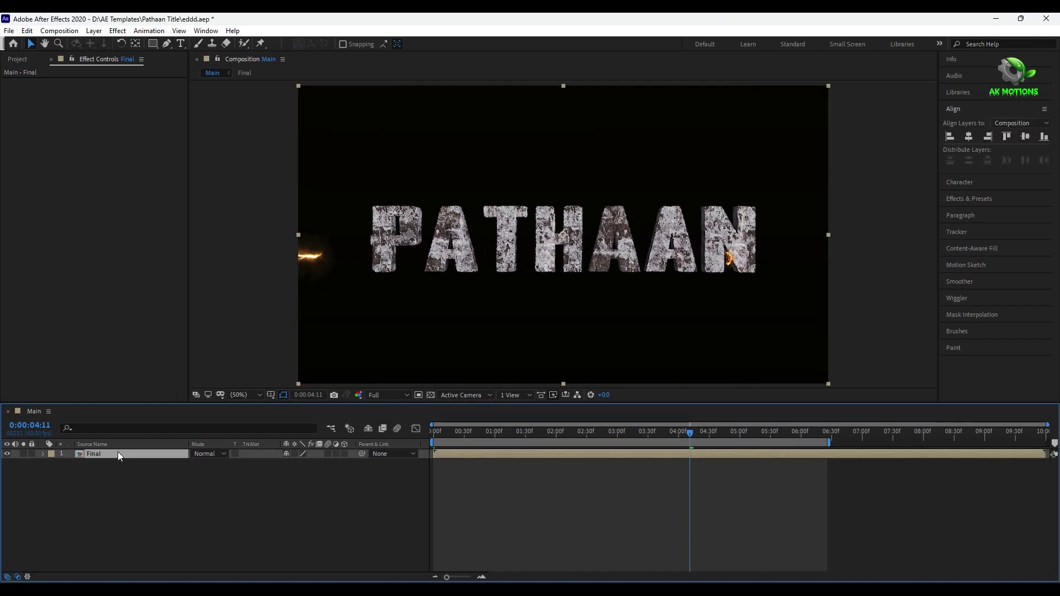
{"action": "key", "text": "p"}
{"action": "key", "text": "semicolon"}
{"action": "key", "text": "Page_Down"}
{"action": "key", "text": "Page_Down"}
{"action": "key", "text": "Page_Down"}
{"action": "left_click_drag", "start_coordinate": [289, 463], "coordinate": [324, 463]}
Step: Add further Position keyframes with varying offsets up to 0:00:04:19 to form a shake and play it back
{"action": "key", "text": "Page_Down"}
{"action": "key", "text": "Page_Down"}
{"action": "key", "text": "Page_Down"}
{"action": "key", "text": "Page_Down"}
{"action": "key", "text": "Page_Down"}
{"action": "left_click_drag", "start_coordinate": [765, 434], "coordinate": [788, 433]}
{"action": "scroll", "coordinate": [788, 436], "scroll_direction": "down", "scroll_amount": 5}
{"action": "left_click_drag", "start_coordinate": [694, 433], "coordinate": [679, 435]}
{"action": "key", "text": "space"}
{"action": "scroll", "coordinate": [723, 436], "scroll_direction": "up", "scroll_amount": 4}
Step: Apply Easy Ease to all of the Final layer's Position keyframes
{"action": "left_click", "coordinate": [100, 463]}
{"action": "key", "text": "F9"}
{"action": "left_click", "coordinate": [24, 463]}
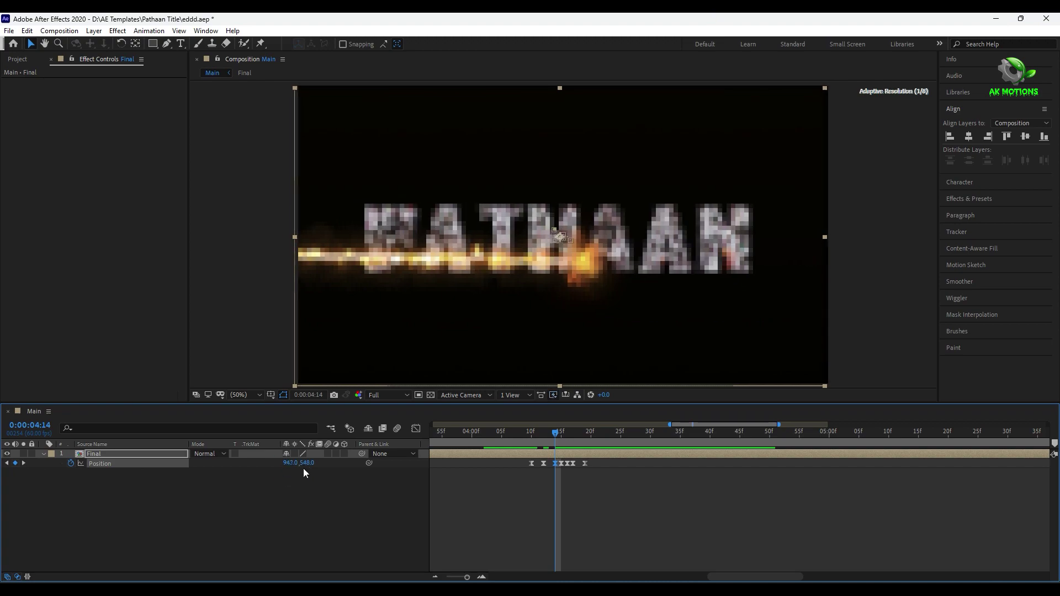
Step: Add vertical offsets to the Final layer's middle Position keyframes and move the last keyframe slightly later
{"action": "left_click", "coordinate": [23, 463]}
{"action": "left_click", "coordinate": [24, 463]}
{"action": "scroll", "coordinate": [718, 435], "scroll_direction": "down", "scroll_amount": 5}
{"action": "left_click", "coordinate": [719, 435]}
{"action": "scroll", "coordinate": [718, 435], "scroll_direction": "up", "scroll_amount": 5}
{"action": "left_click", "coordinate": [310, 464]}
{"action": "key", "text": "Return"}
{"action": "left_click_drag", "start_coordinate": [619, 464], "coordinate": [652, 466]}
{"action": "key", "text": "semicolon"}
Step: Preview the eased impact shake from 0:00:04:01, and play the whole title animation from the start
{"action": "left_click", "coordinate": [681, 433]}
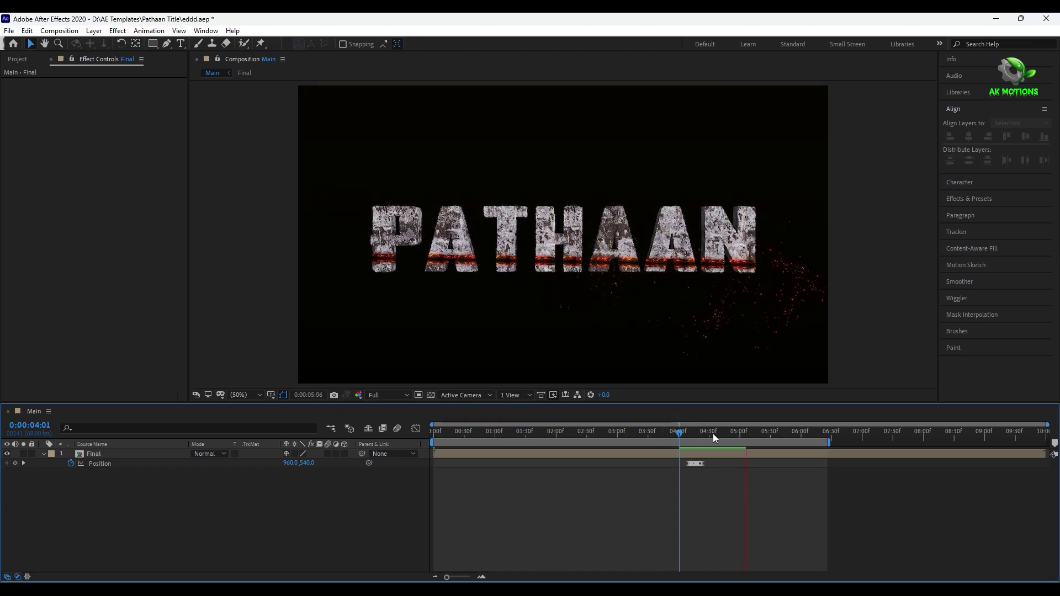
{"action": "left_click", "coordinate": [679, 437]}
{"action": "left_click_drag", "start_coordinate": [701, 436], "coordinate": [411, 464]}
{"action": "key", "text": "space"}
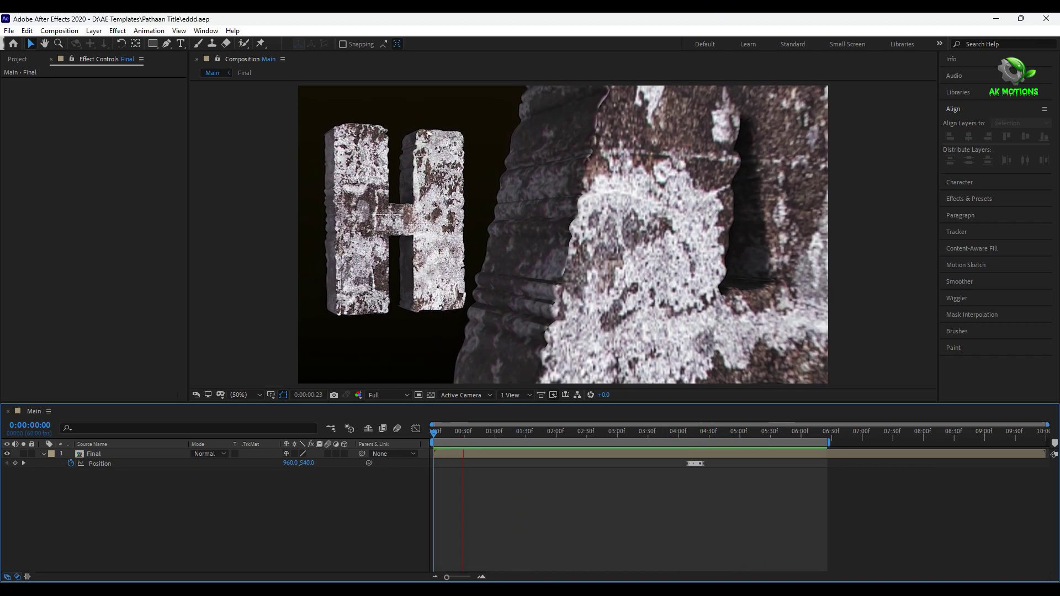